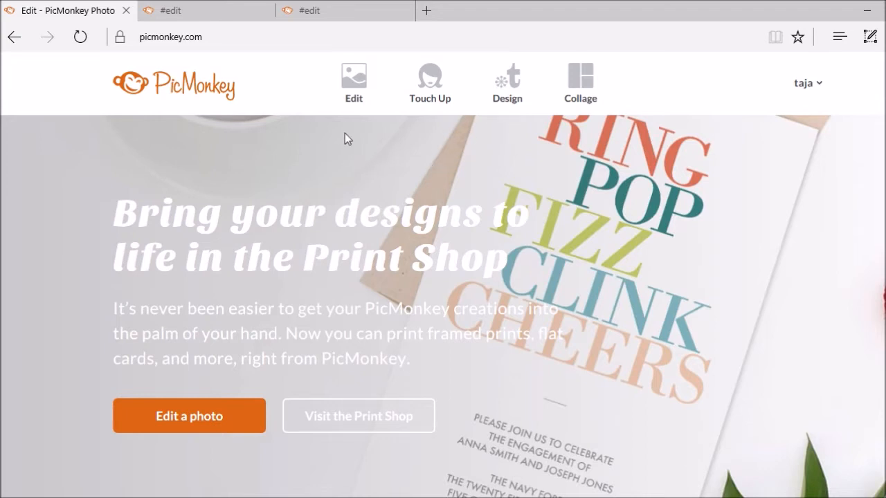
Open green_bokeh.jpg from the computer's BoleynModels folder in the PicMonkey editor
mouse_move(360, 107)
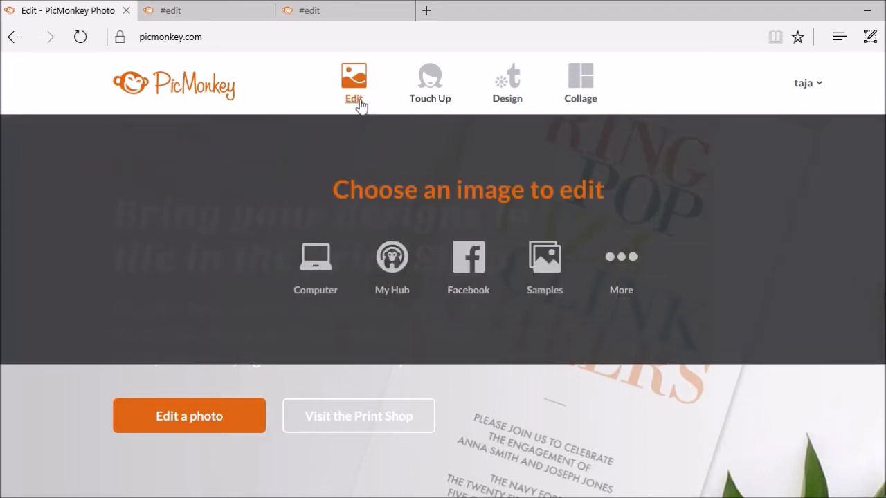
left_click(360, 102)
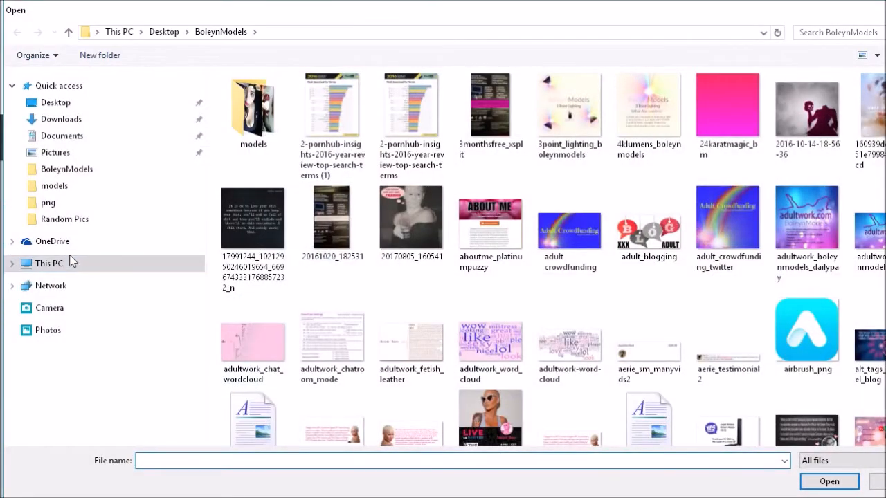
left_click(76, 173)
left_click(295, 462)
type("gree")
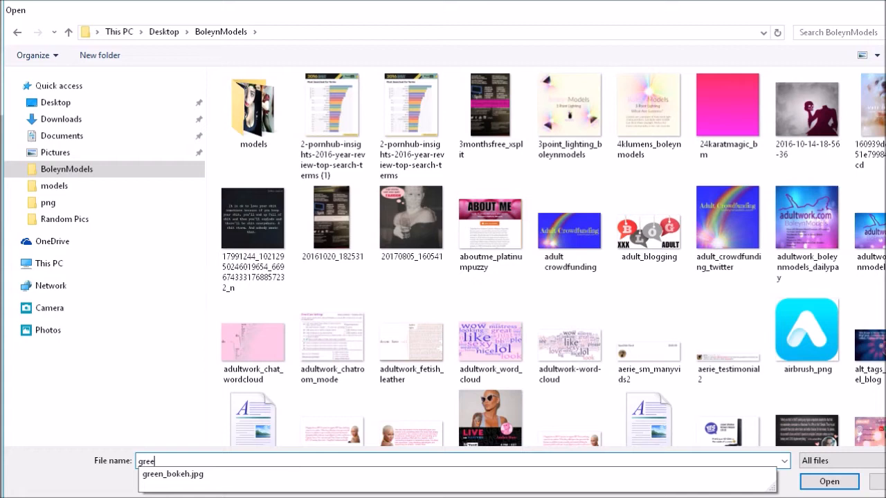
left_click(173, 475)
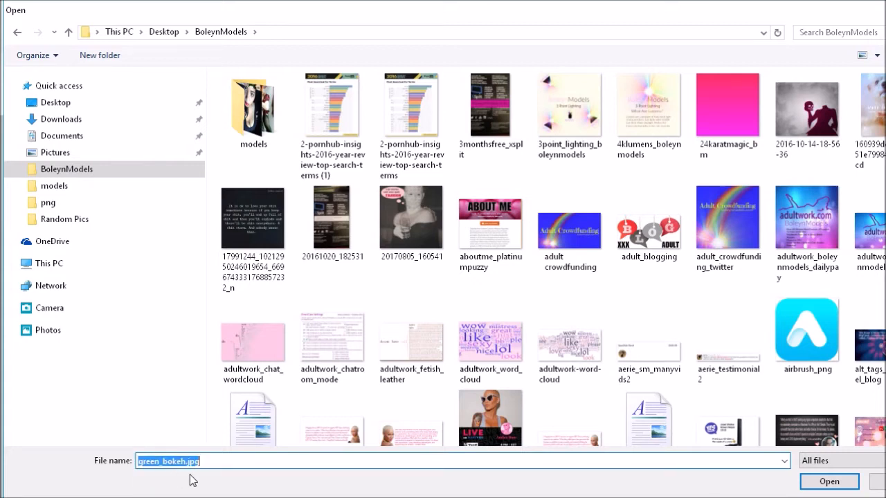
left_click(813, 483)
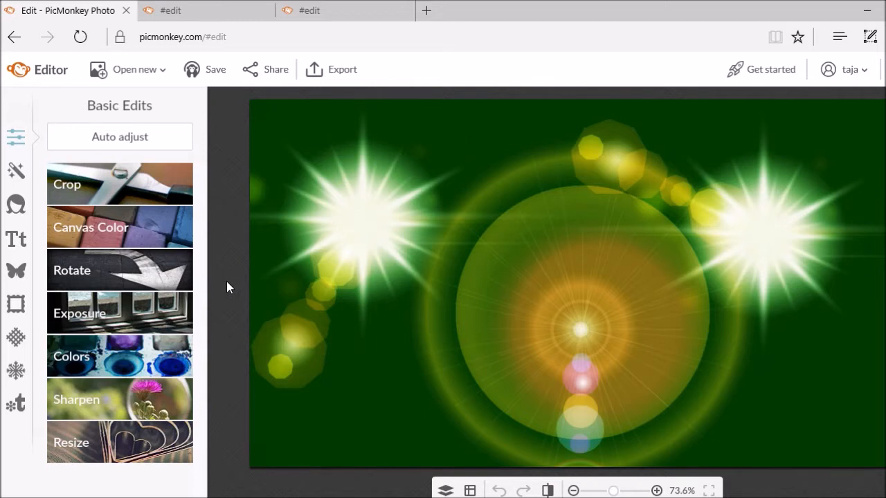
Resize the blank canvas to 1280 × 720 with Keep proportions unchecked
left_click(213, 16)
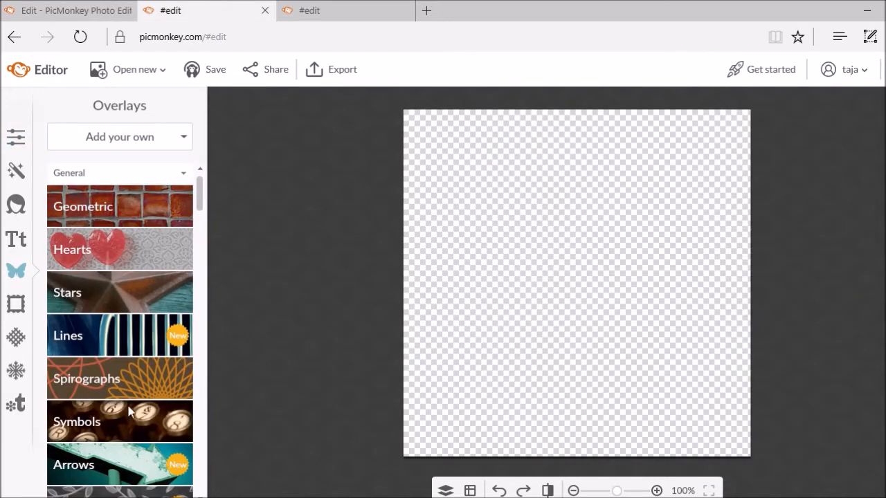
scroll(157, 280, "down", 5)
scroll(157, 276, "up", 5)
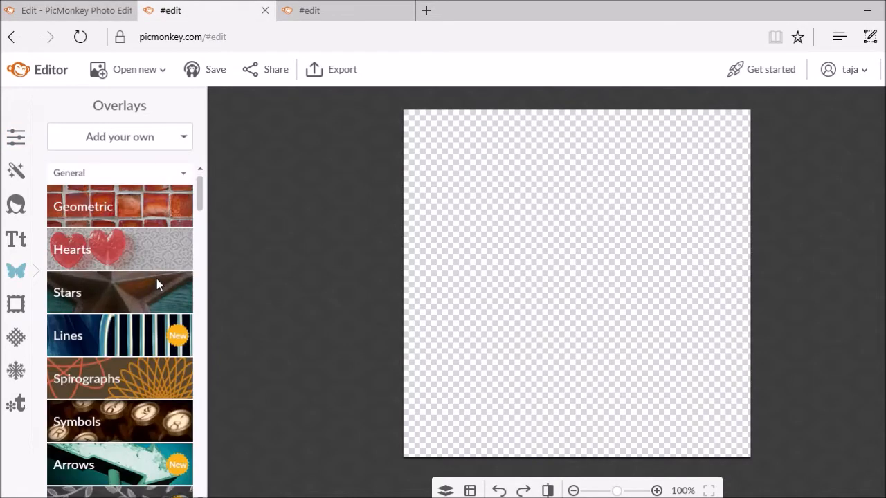
left_click(21, 137)
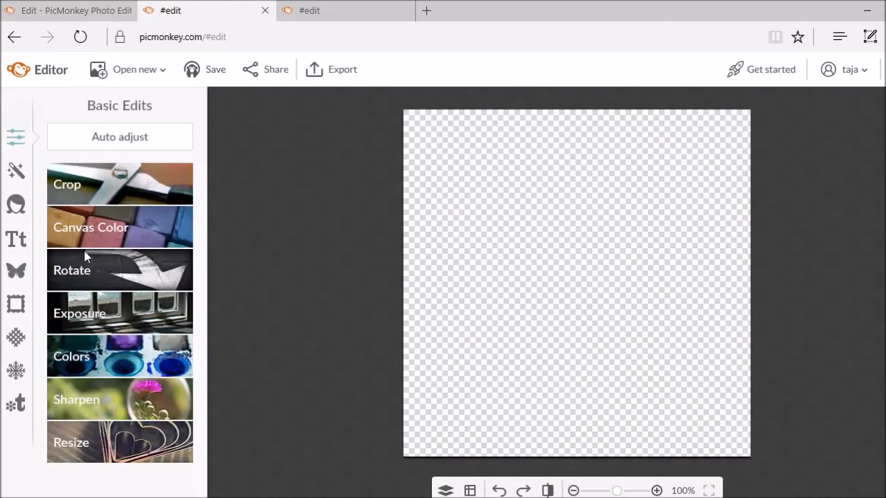
left_click(87, 457)
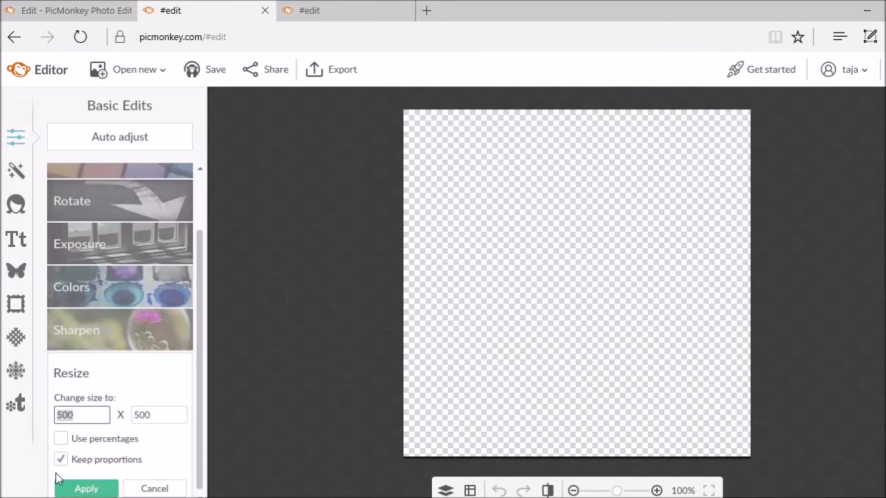
left_click(61, 460)
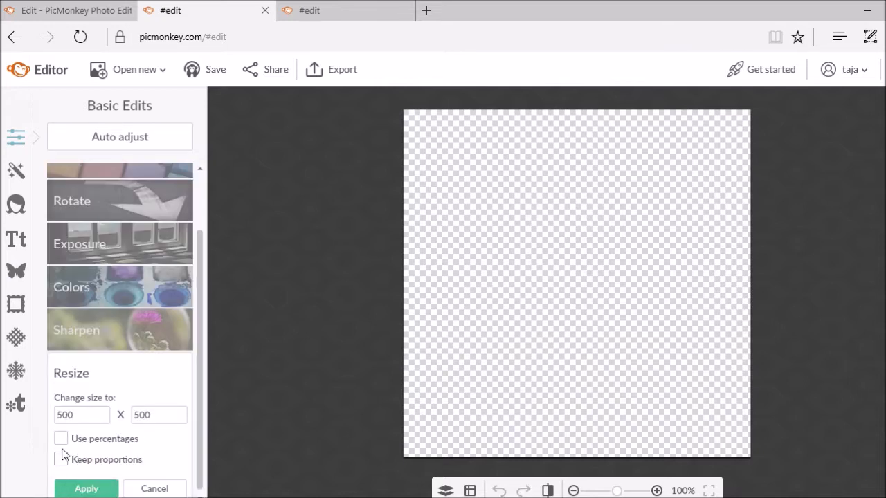
double_click(90, 415)
type("12")
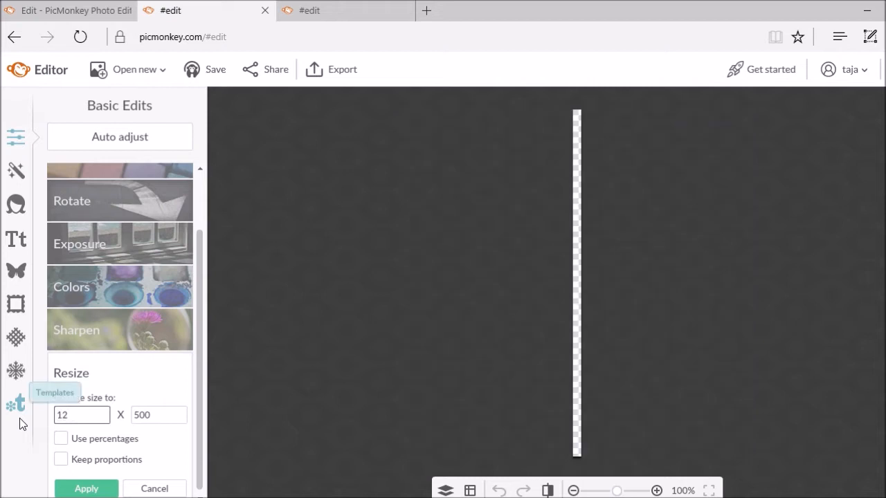
type("80")
double_click(146, 415)
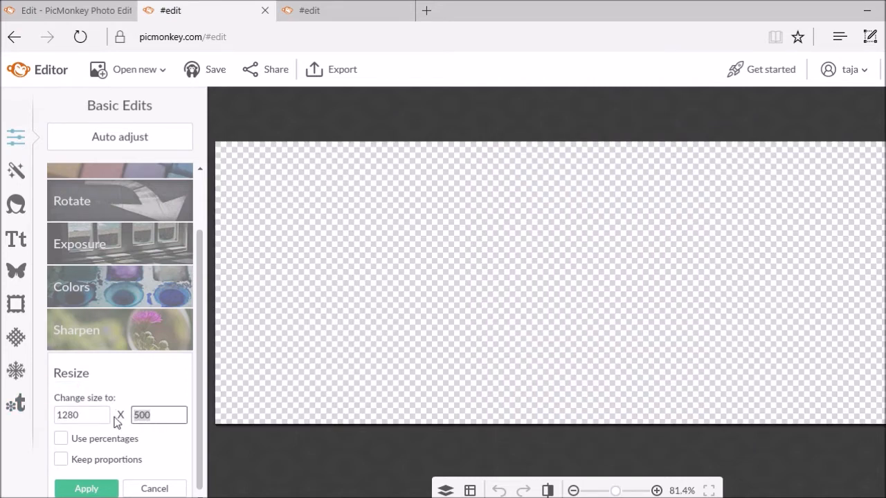
type("720")
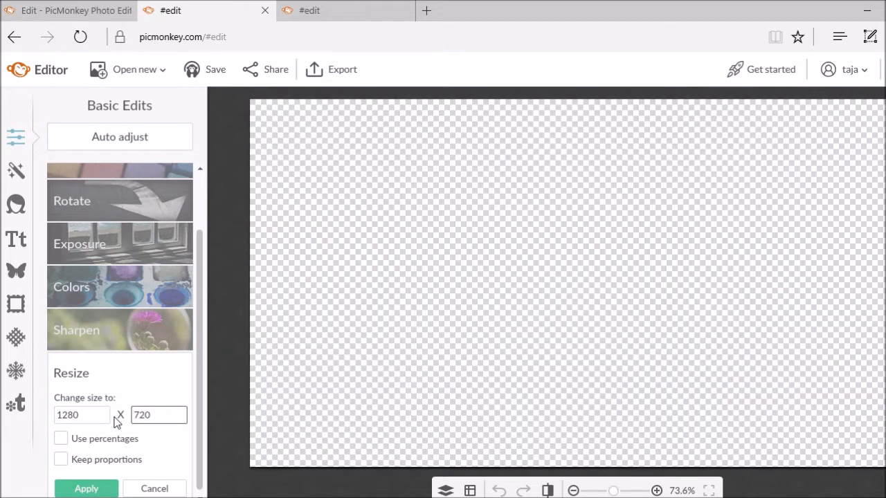
left_click(113, 488)
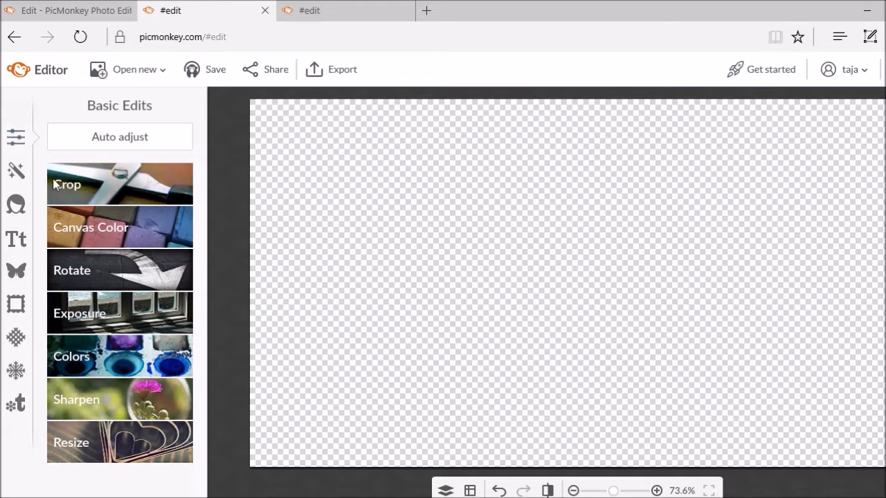
Turn off canvas transparency and fill the canvas with deep purple 871aff
left_click(76, 230)
left_click(61, 330)
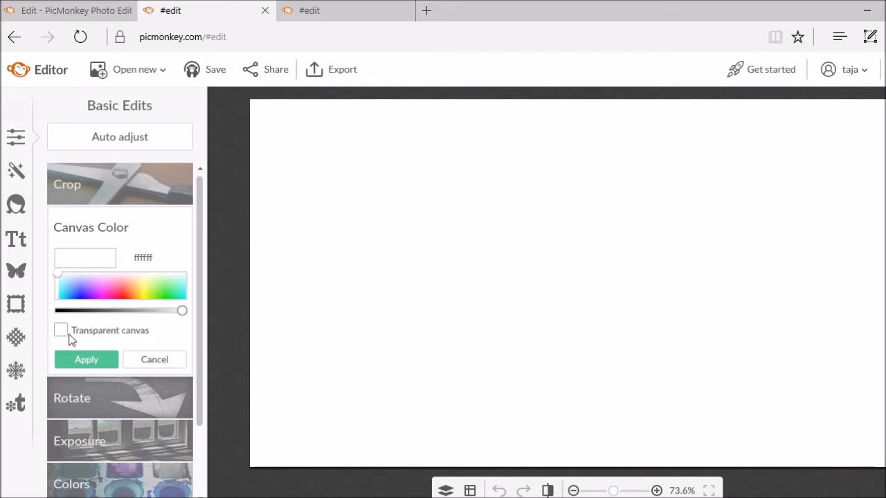
left_click(176, 288)
left_click(88, 290)
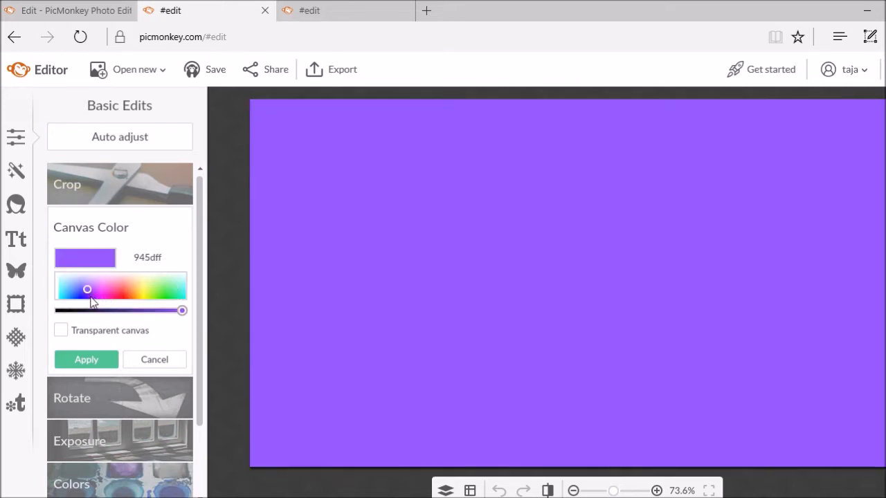
left_click(90, 296)
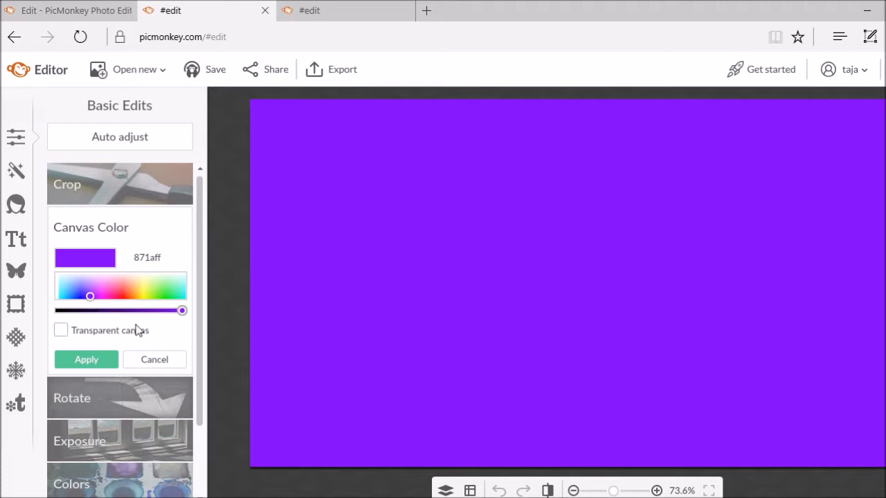
left_click(111, 361)
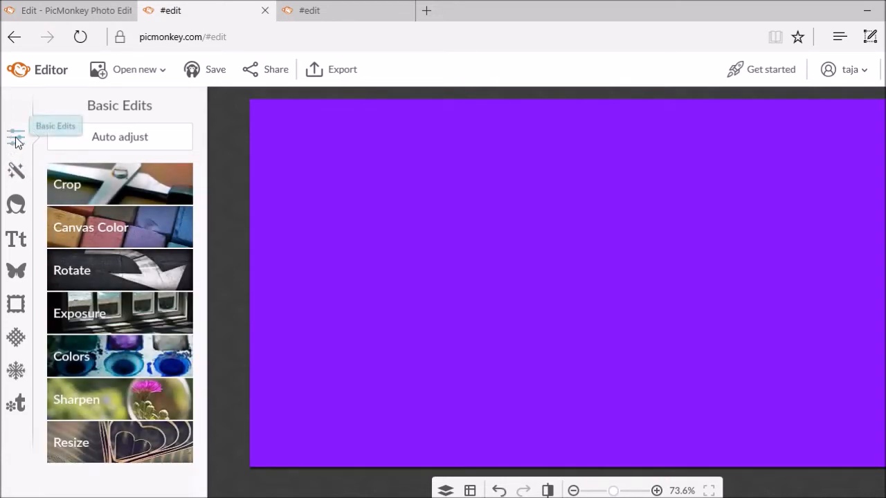
Add a Lens Flare effect and drag its centre to the left side of the canvas
left_click(17, 171)
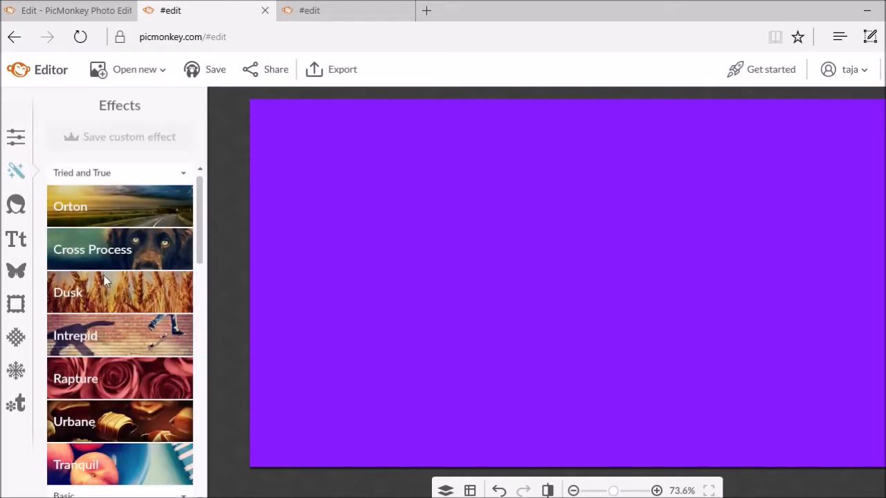
scroll(124, 331, "down", 4)
scroll(124, 336, "down", 6)
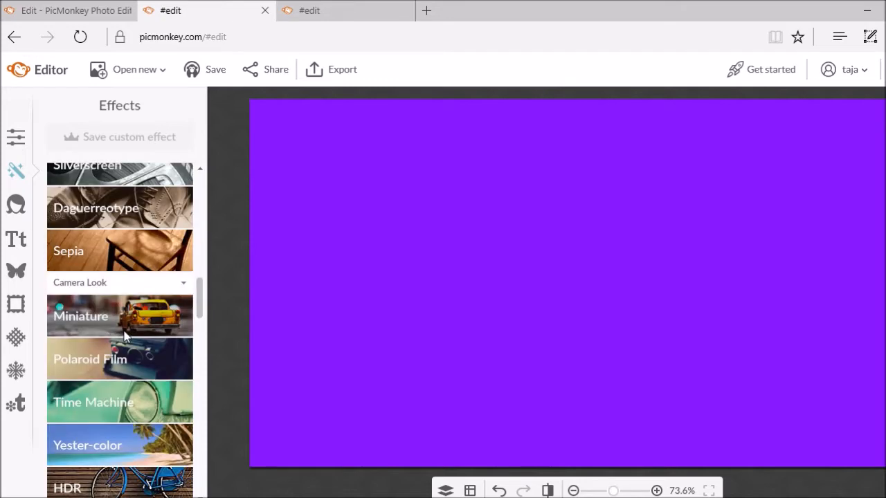
scroll(124, 336, "down", 6)
scroll(124, 336, "down", 6)
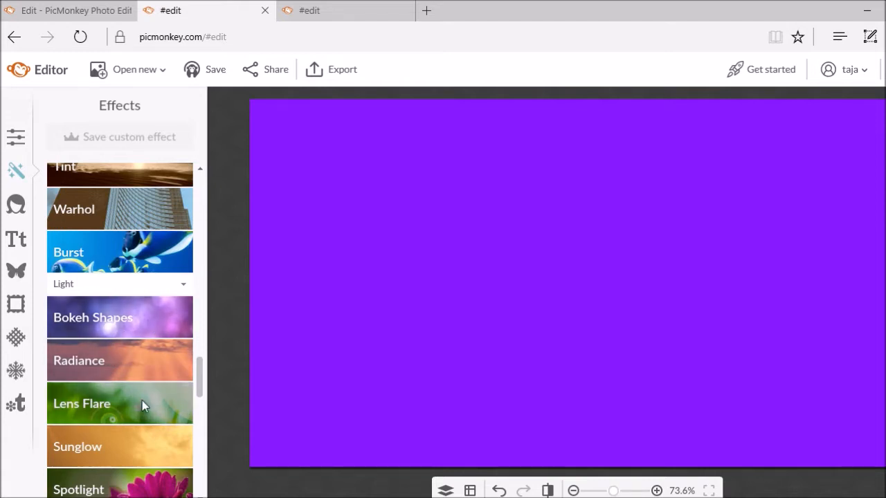
left_click(142, 402)
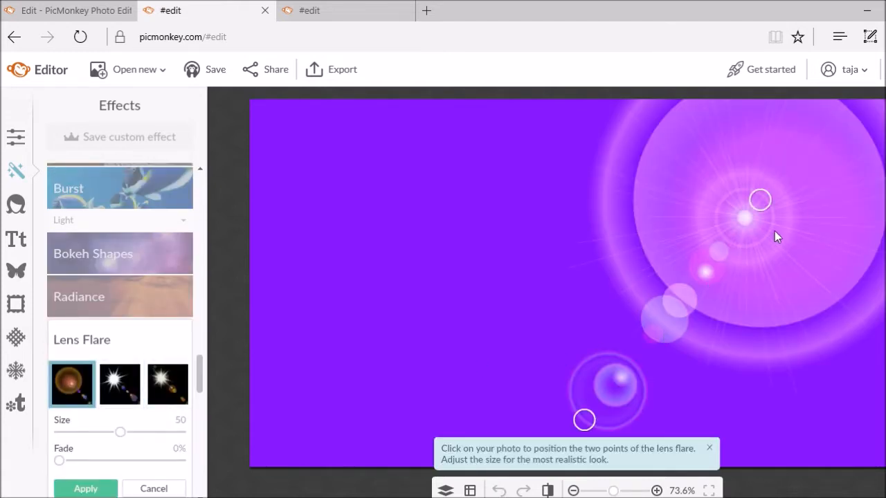
left_click_drag(761, 201, 383, 254)
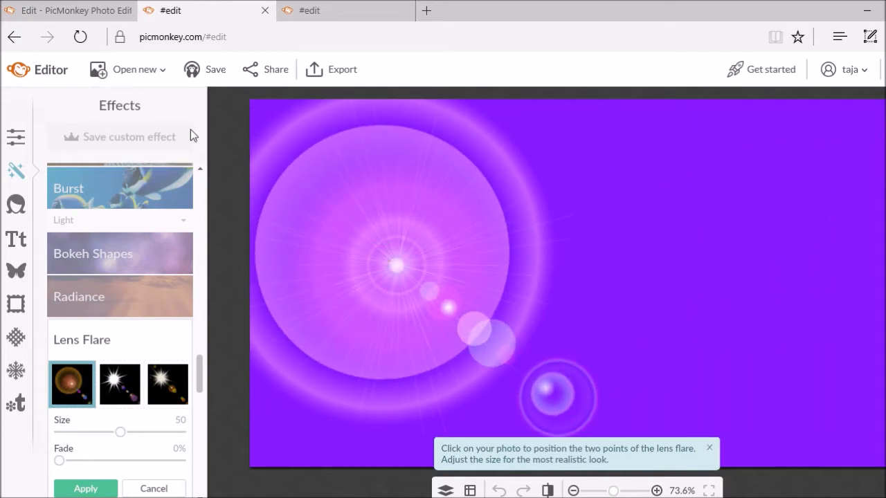
Switch the flare to the starburst style and apply it, then add and apply a second default flare
left_click(87, 15)
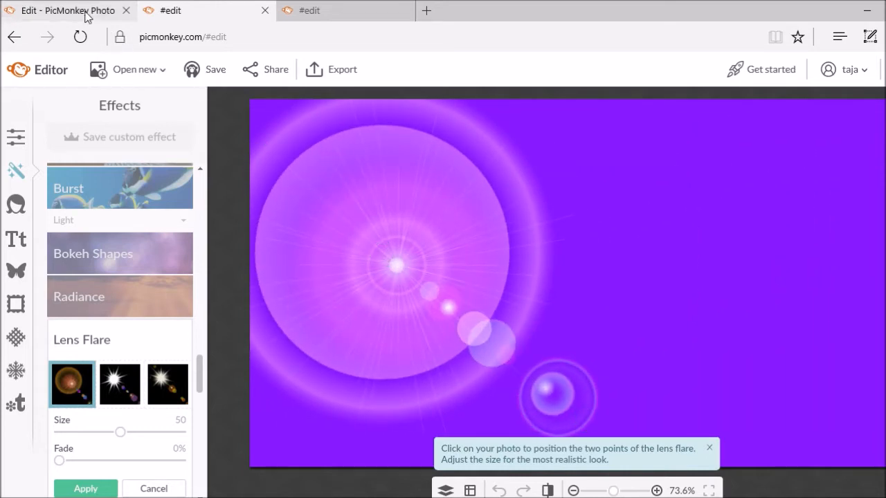
left_click(173, 10)
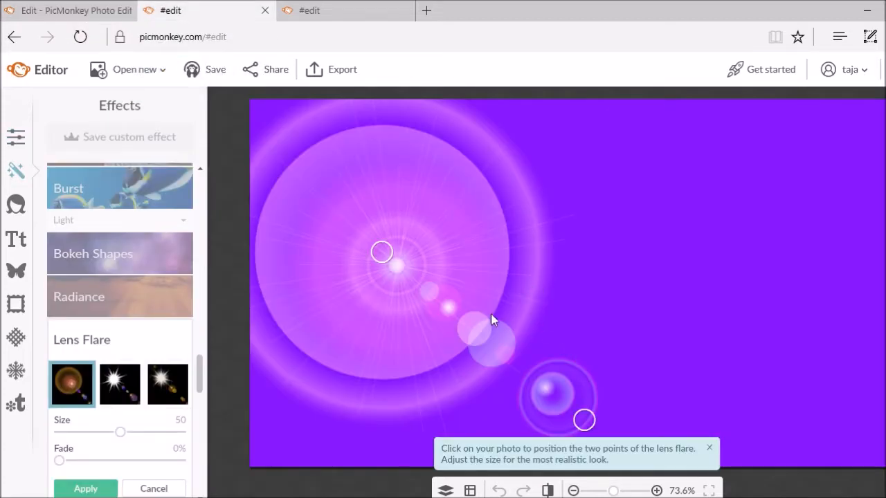
left_click(179, 385)
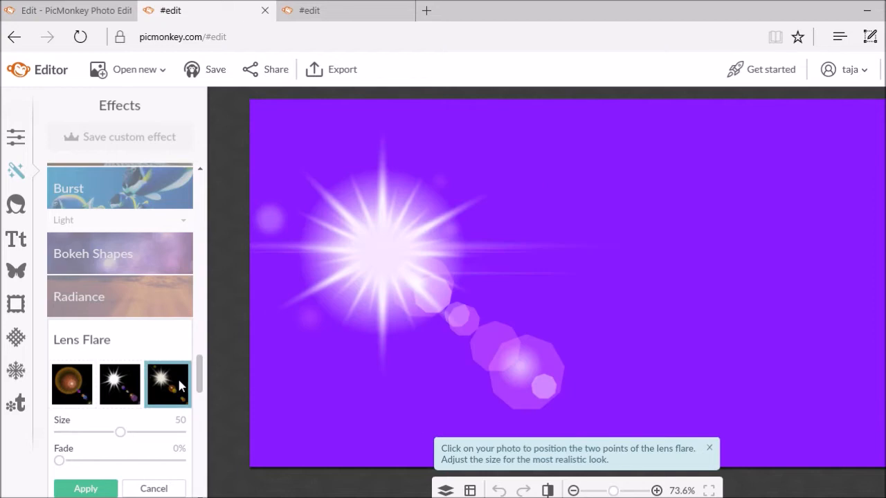
left_click(86, 488)
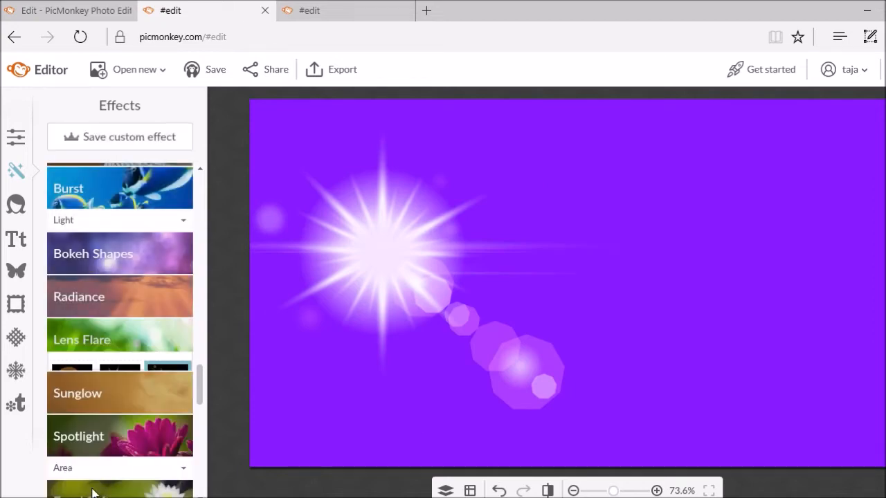
left_click(161, 339)
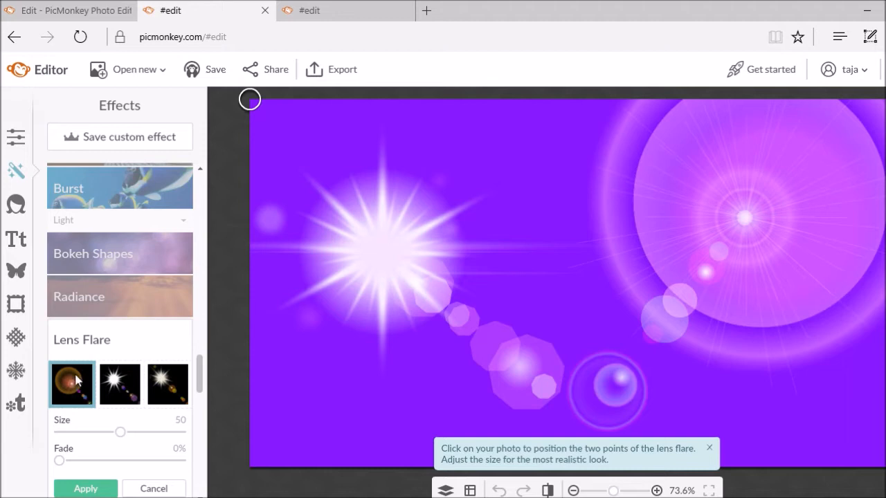
left_click(85, 489)
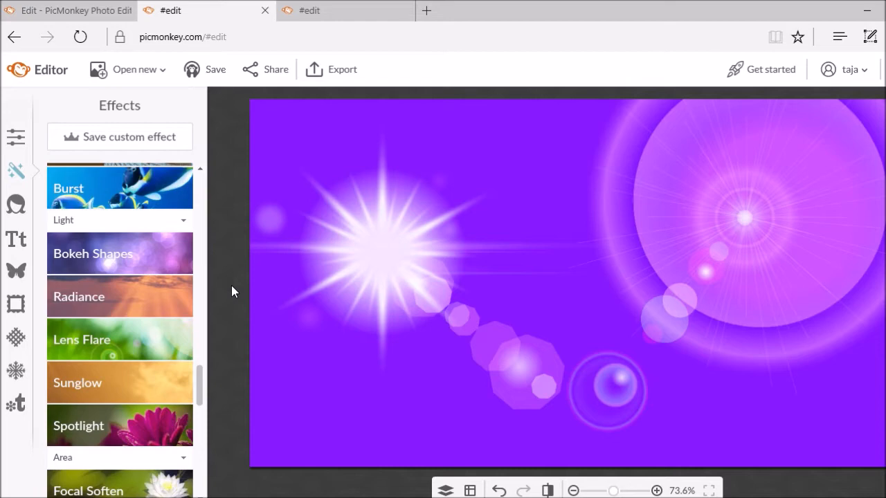
Apply the Orton effect to the purple picture with brightness lowered to 19%
scroll(232, 285, "up", 2)
scroll(231, 285, "down", 2)
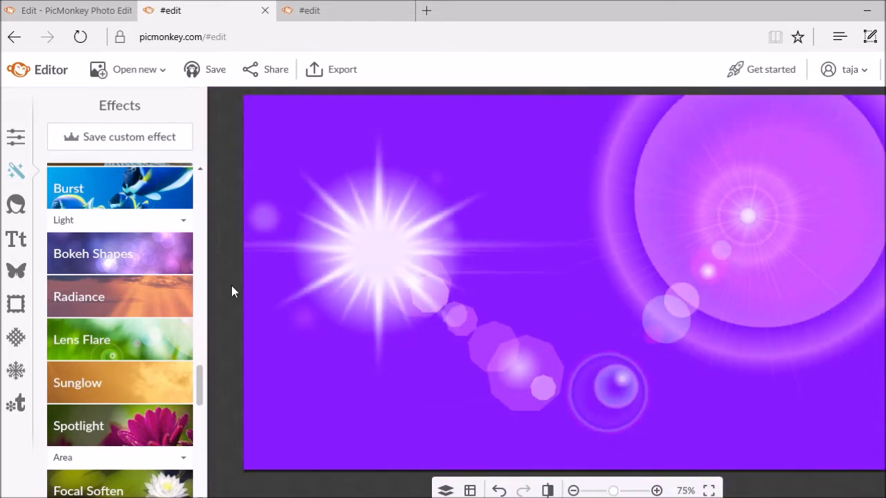
left_click(200, 170)
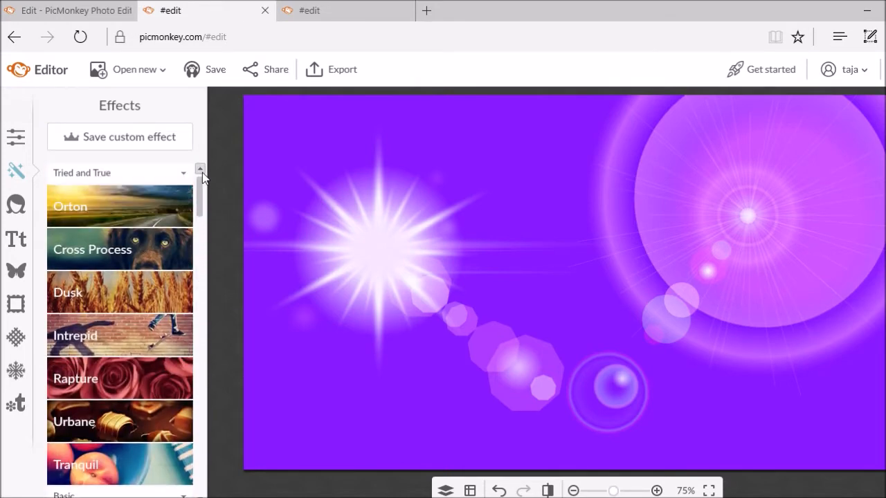
left_click(146, 212)
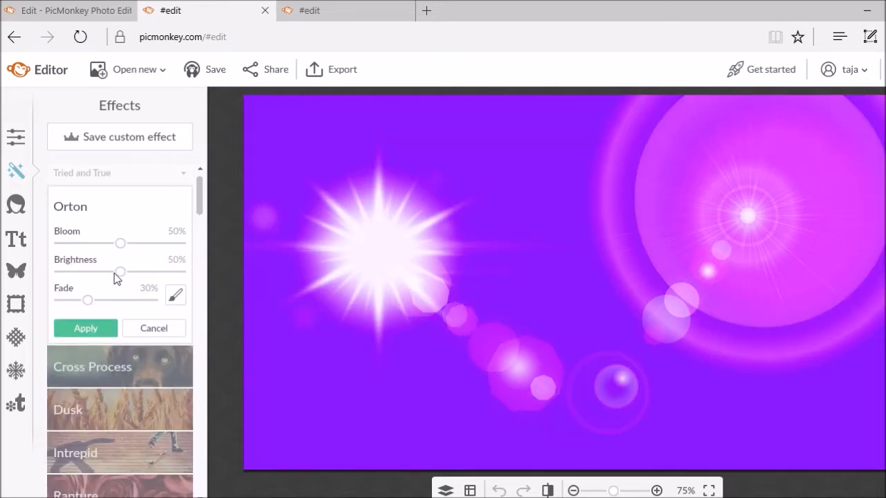
left_click_drag(119, 276, 77, 272)
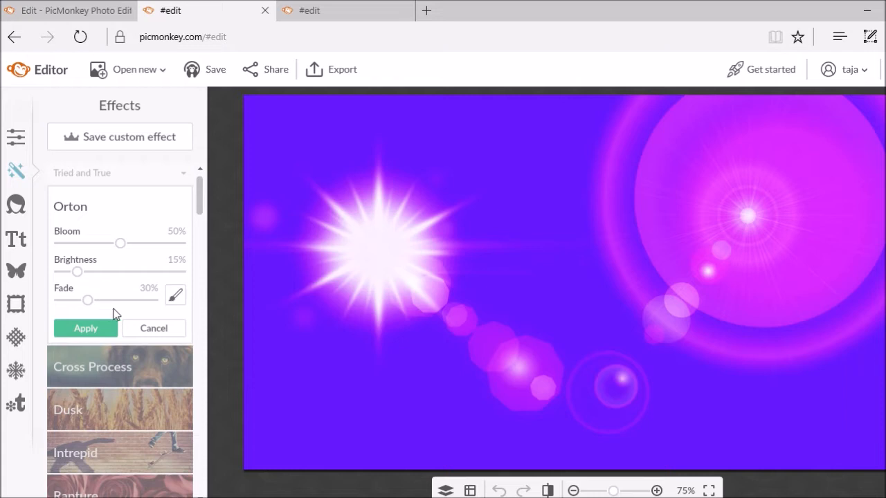
left_click(107, 329)
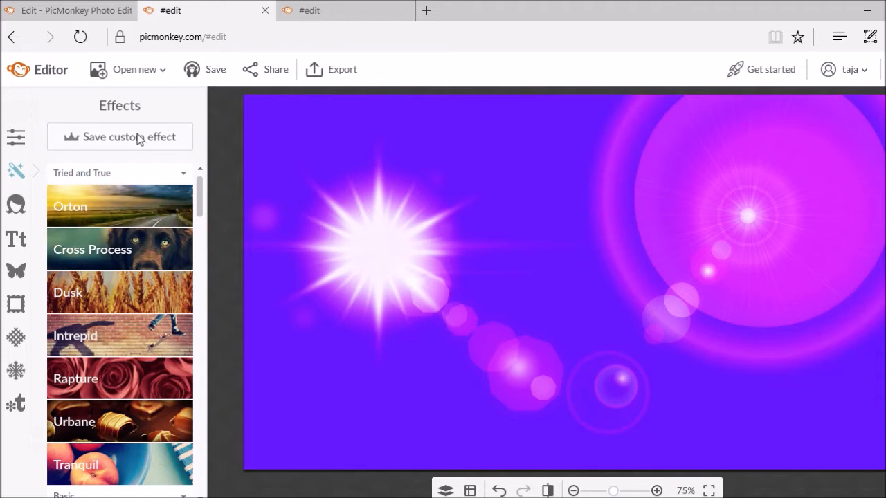
Switch between the editor tabs, ending on the green lens-flare picture's edit
left_click(84, 8)
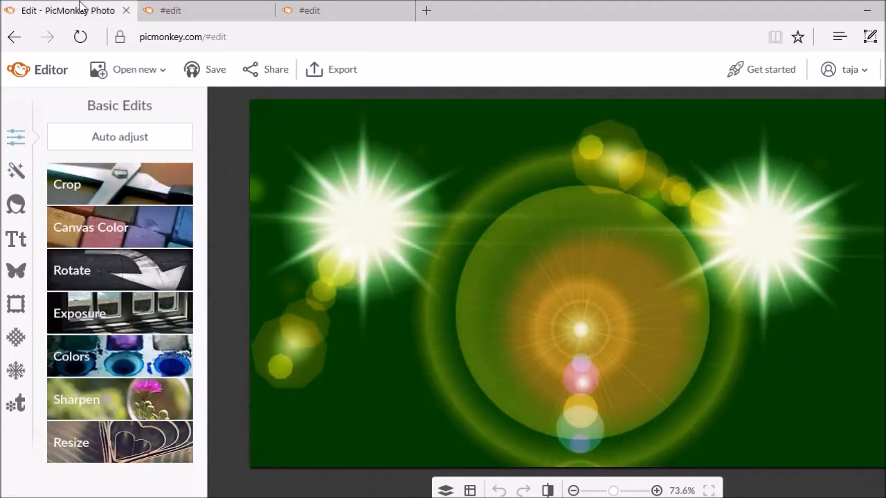
left_click(202, 15)
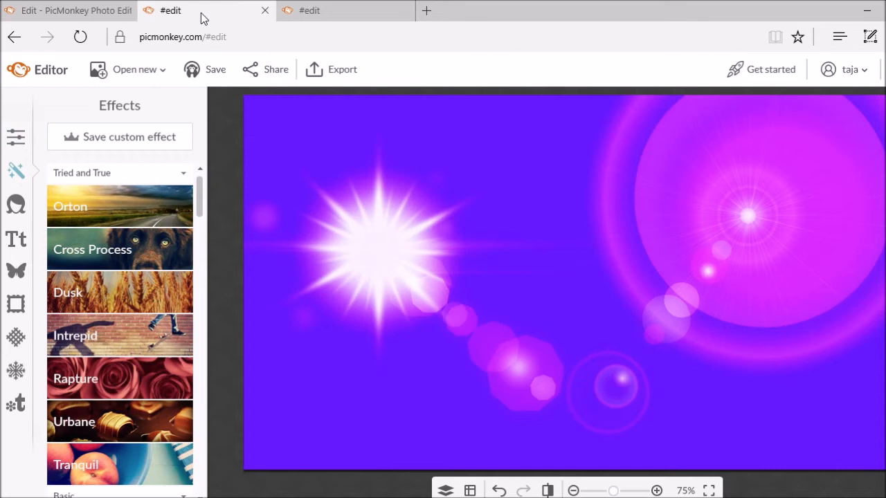
left_click(77, 18)
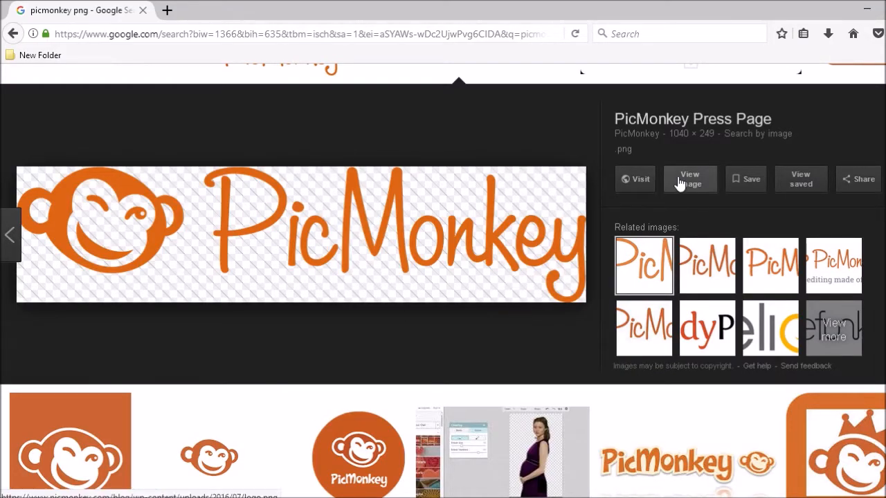
Open the PicMonkey logo.png from the picmonkey png results at full size
scroll(544, 263, "up", 3)
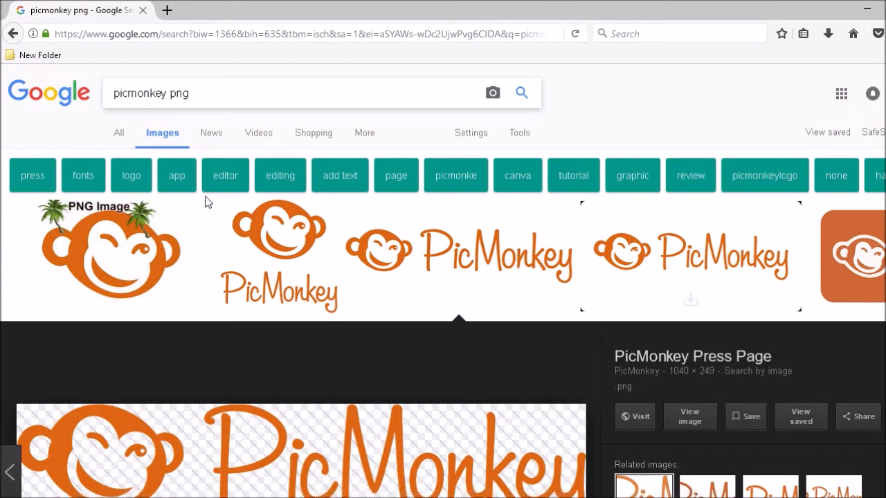
scroll(236, 384, "down", 5)
scroll(236, 391, "up", 5)
scroll(236, 391, "down", 2)
scroll(236, 391, "up", 2)
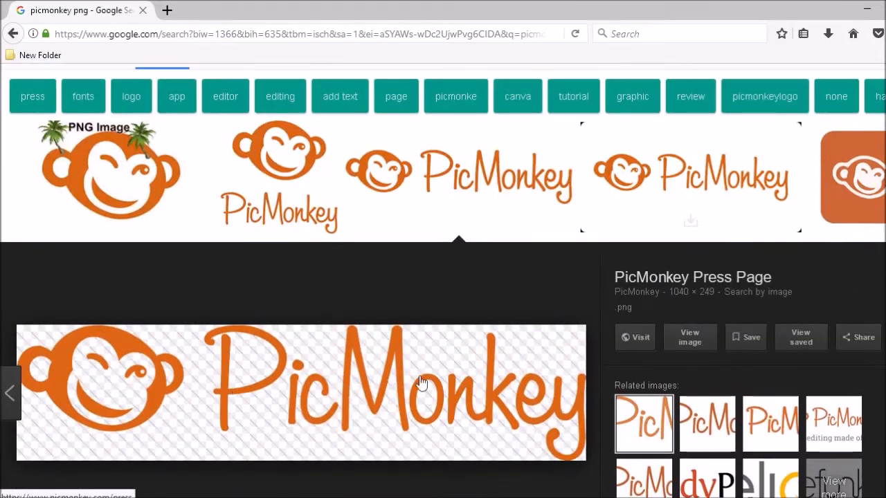
left_click(685, 351)
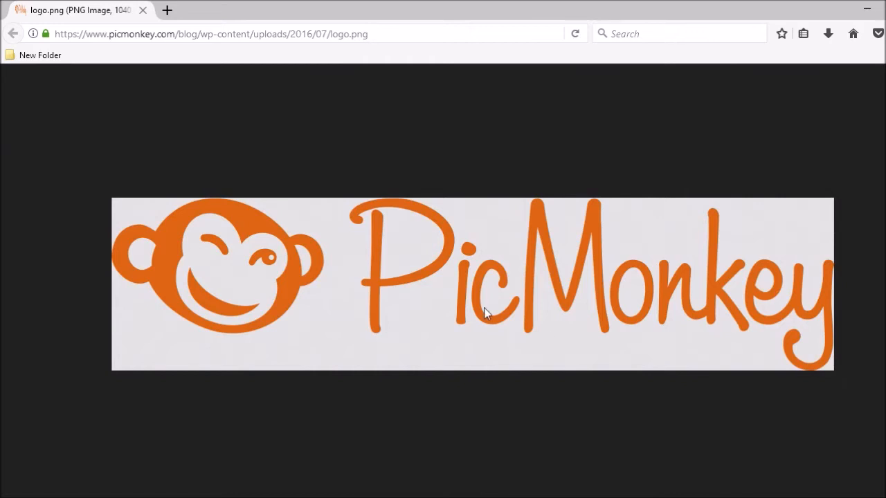
Save the logo image as picmonkey in the png folder, replacing the existing PicMonkey.png
right_click(484, 312)
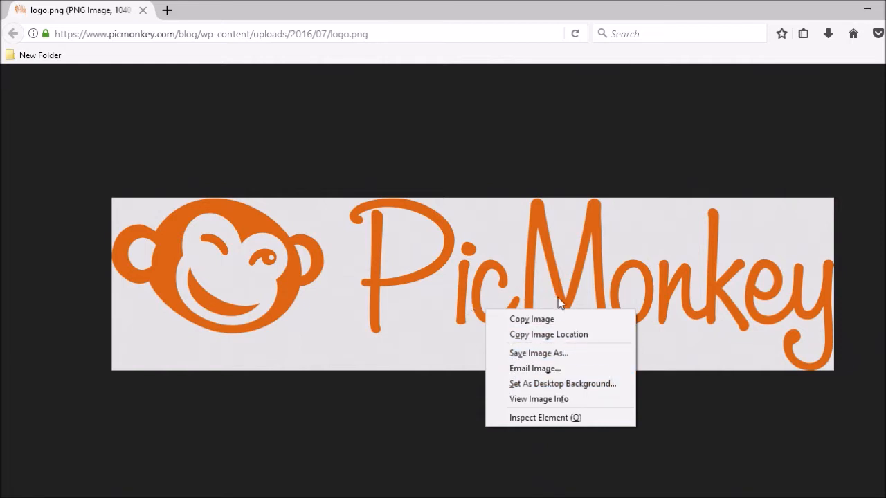
left_click(534, 353)
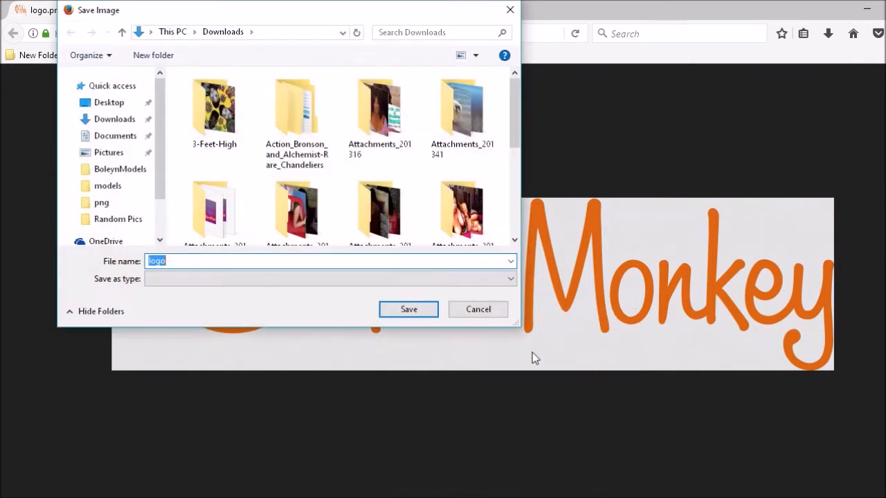
type("picmonkey")
left_click(111, 205)
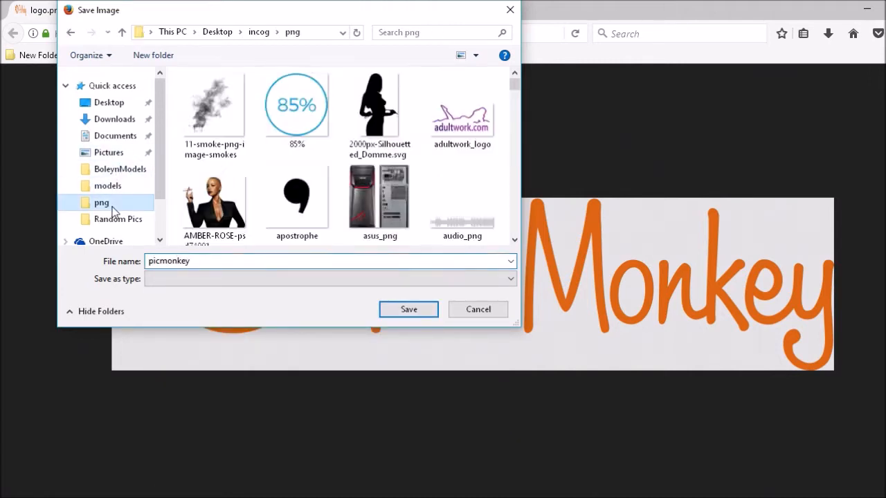
left_click(403, 309)
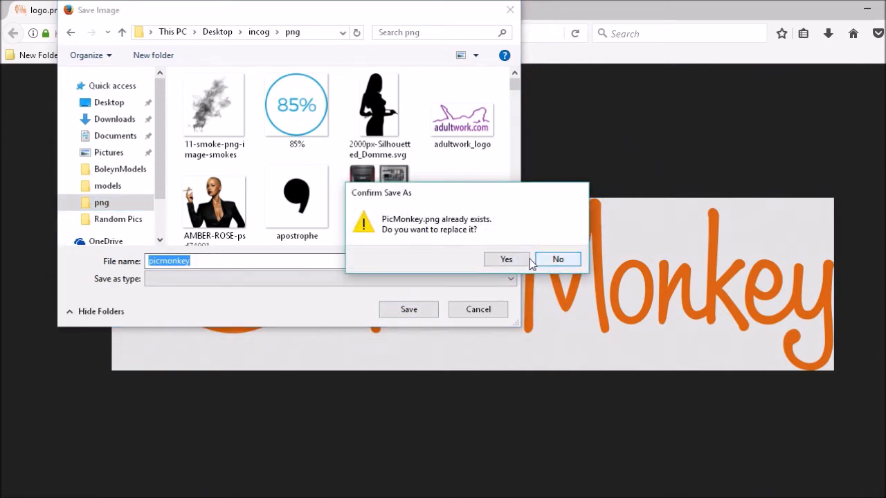
left_click(524, 262)
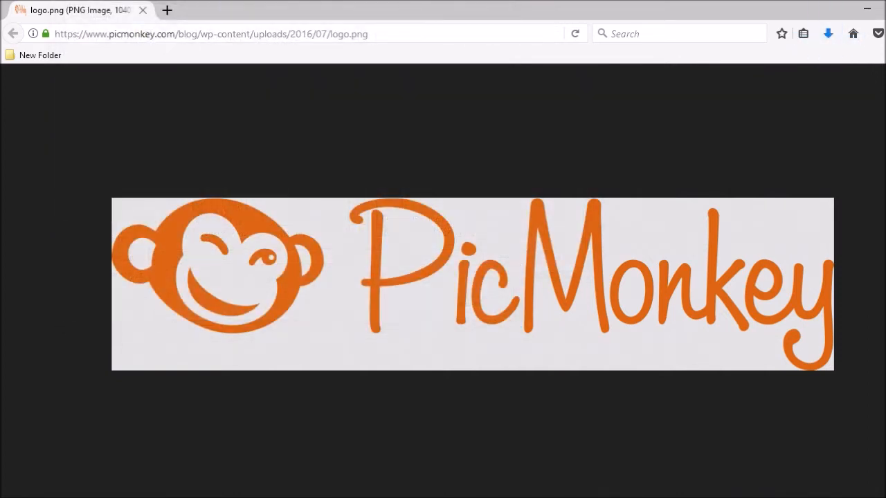
Add picmonkey_logo.png from the png folder as your own overlay on the green picture
left_click(393, 497)
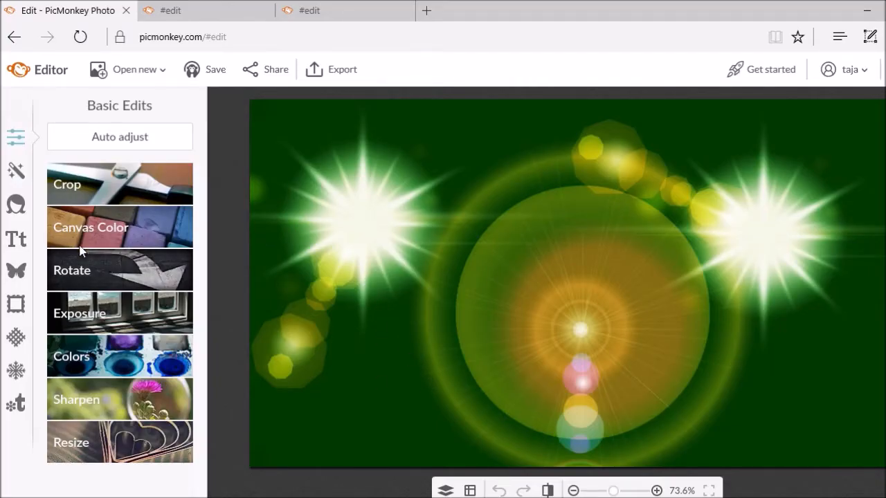
left_click(18, 272)
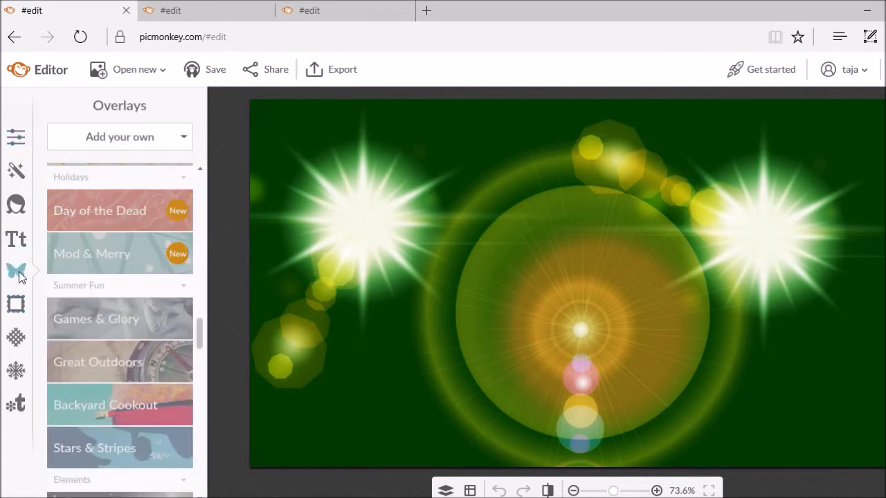
left_click(109, 142)
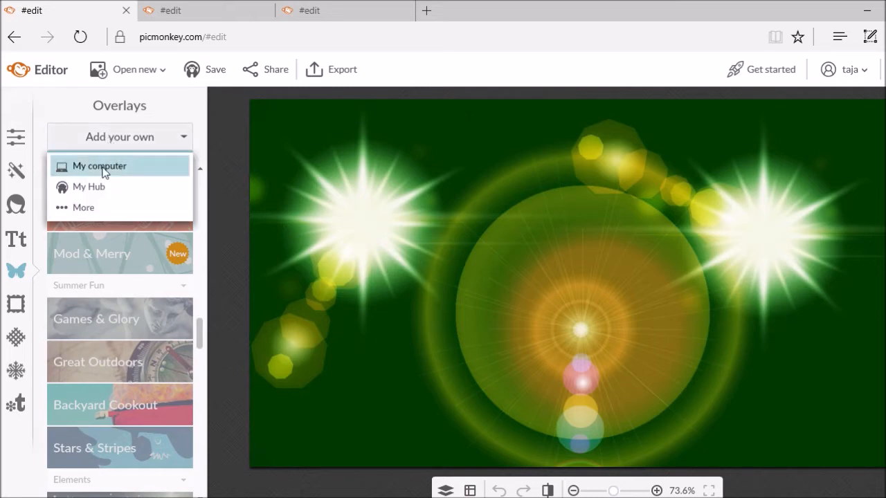
left_click(104, 169)
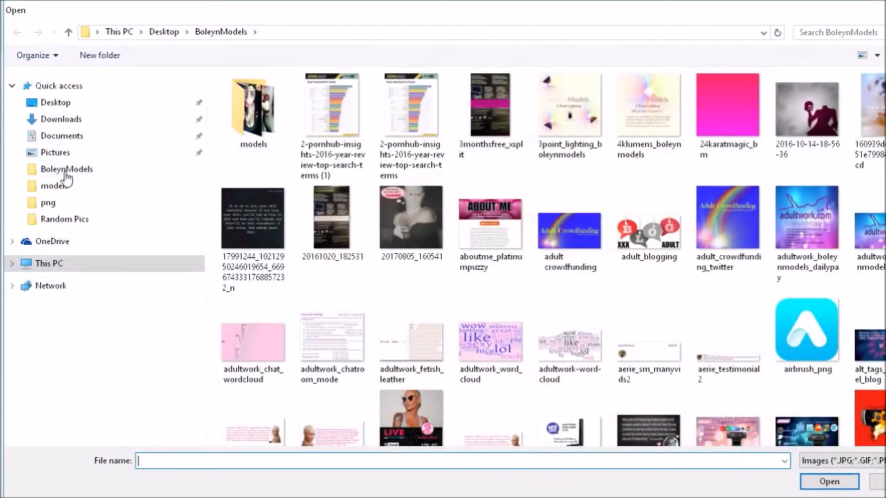
left_click(48, 203)
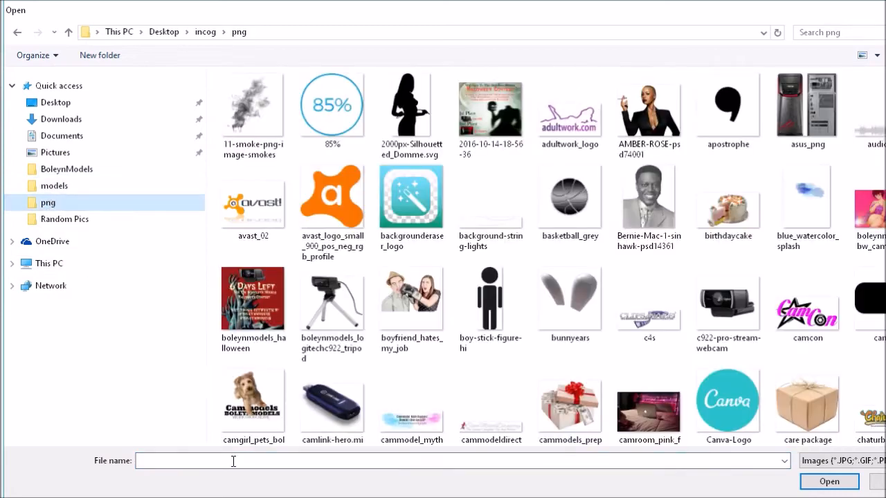
left_click(285, 462)
type("picm")
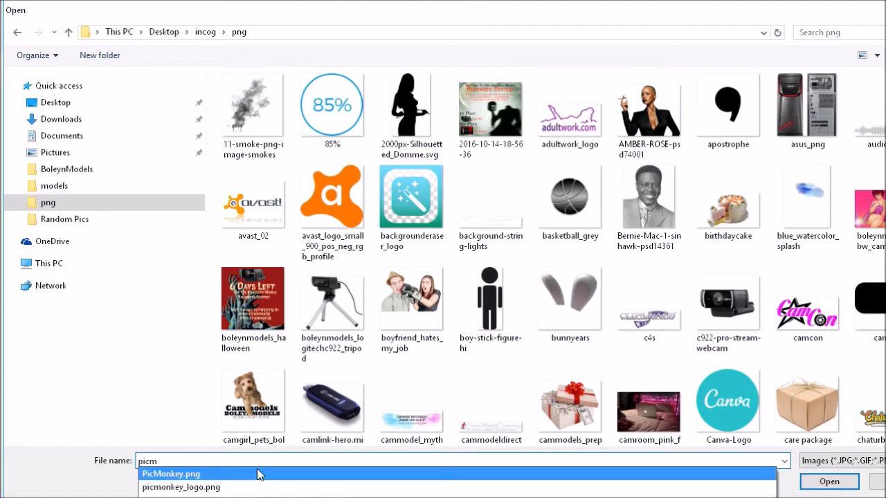
left_click(212, 487)
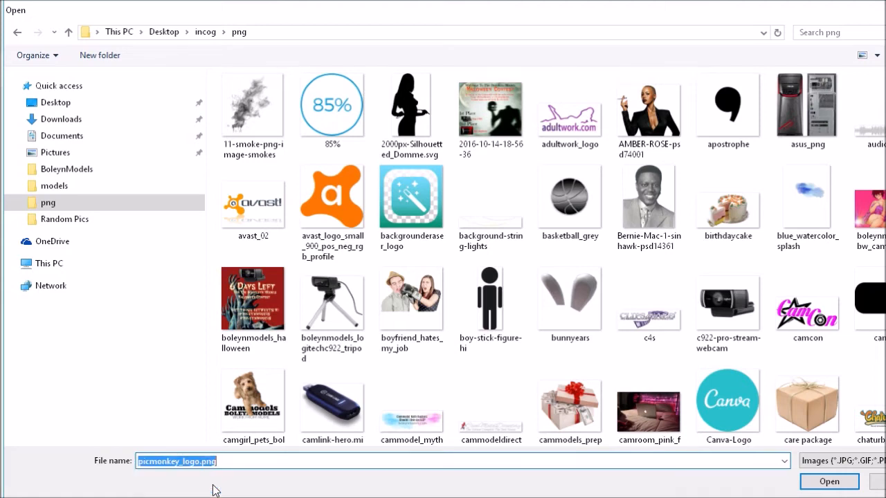
left_click(823, 484)
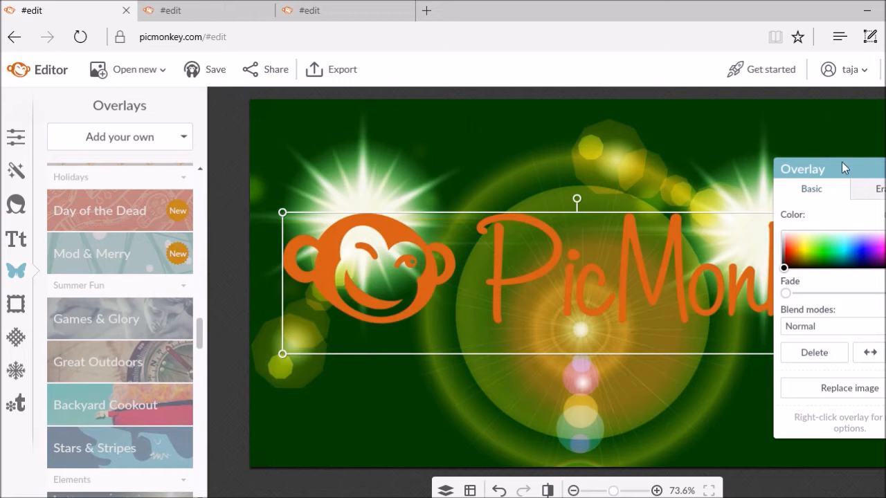
Move the Overlay panel aside and shrink the logo, placing it near the top
left_click_drag(858, 170, 193, 147)
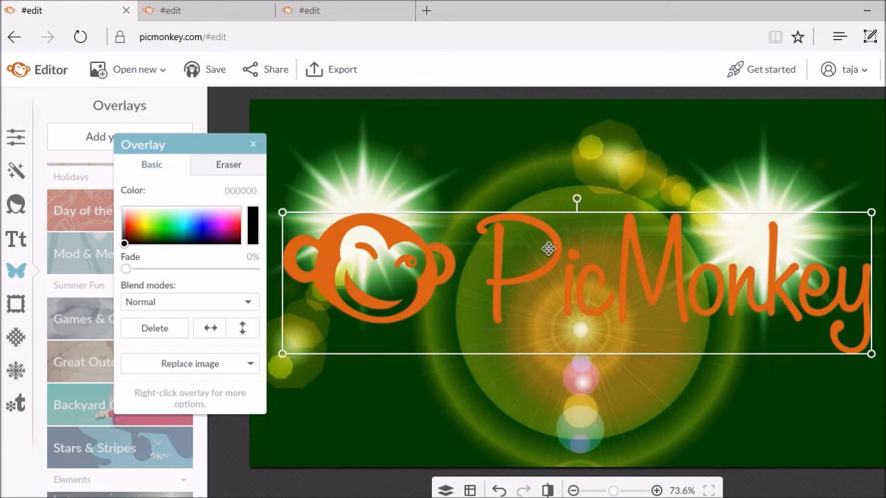
left_click_drag(546, 219, 544, 135)
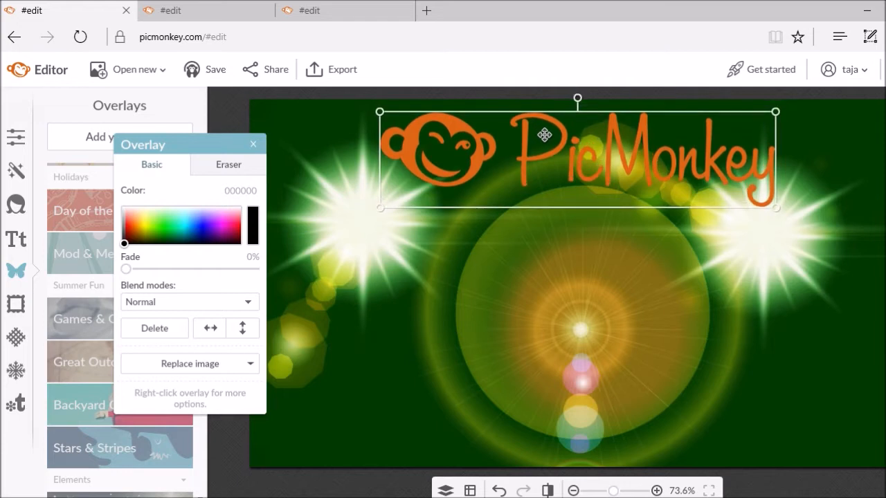
left_click(479, 301)
left_click(556, 131)
Change the logo overlay's colour to white, ffffff
left_click(233, 195)
type("ff")
key("Return")
left_click(330, 283)
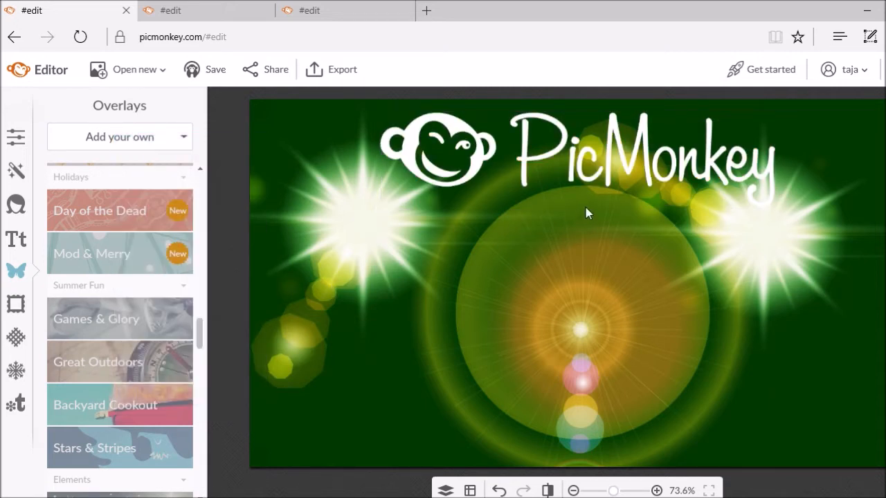
Shrink the white logo further and centre it on the picture
left_click(594, 175)
left_click_drag(615, 108, 602, 294)
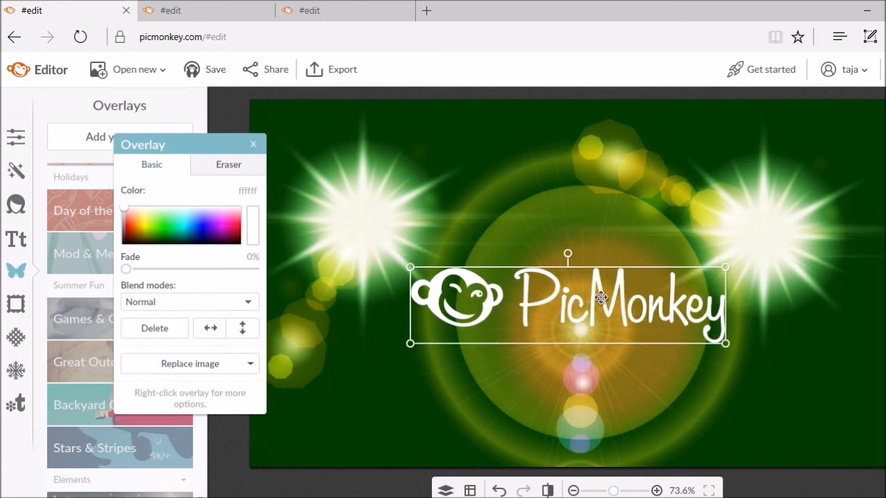
left_click(388, 430)
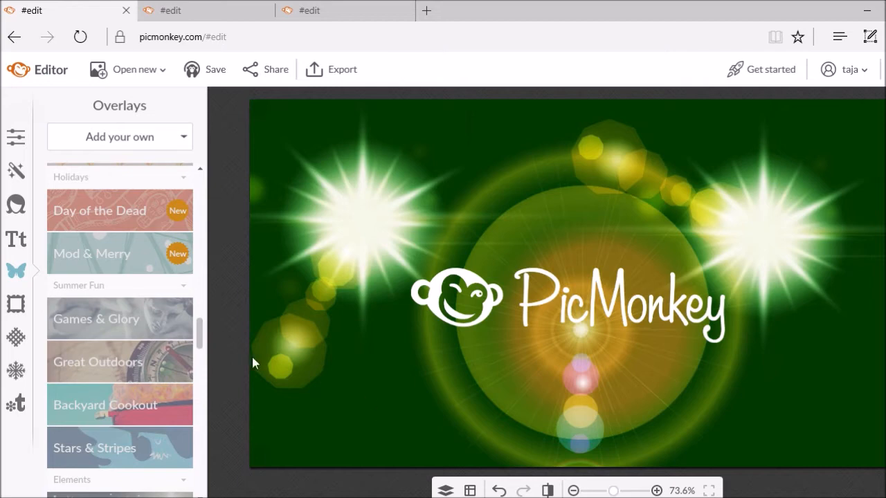
Add a Geometric rounded rectangle overlay and colour it olive
scroll(117, 263, "up", 8)
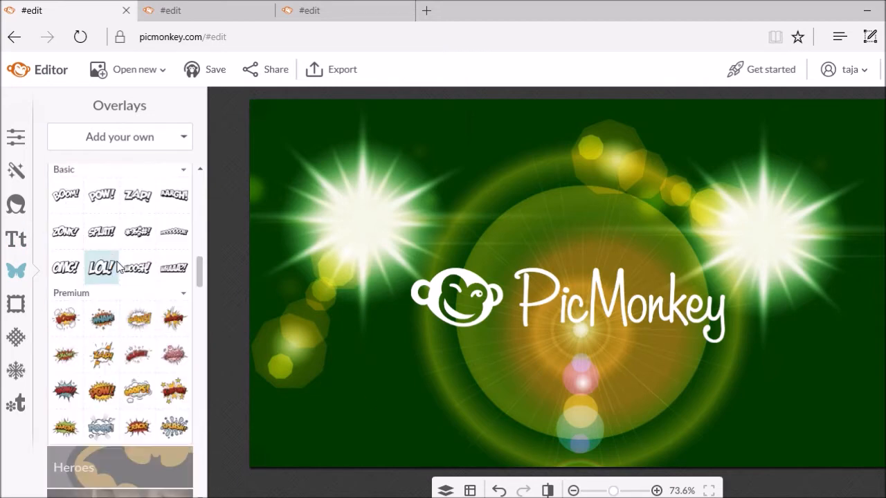
scroll(117, 263, "up", 6)
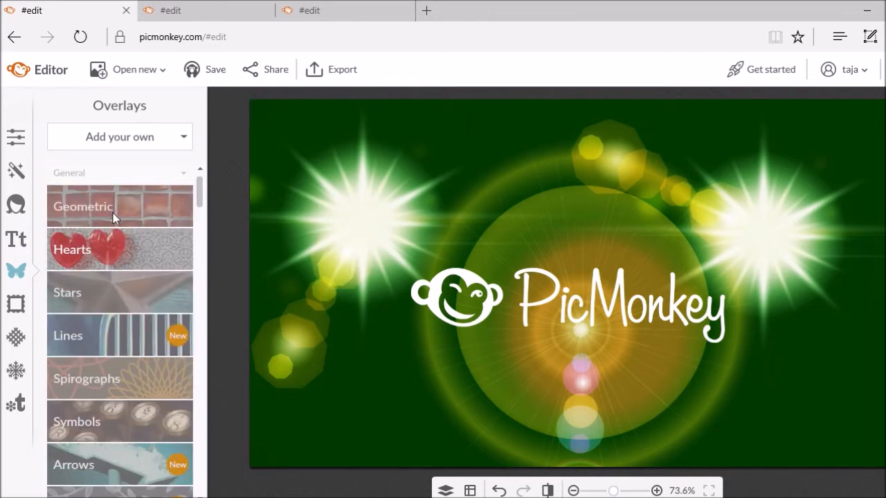
left_click(119, 215)
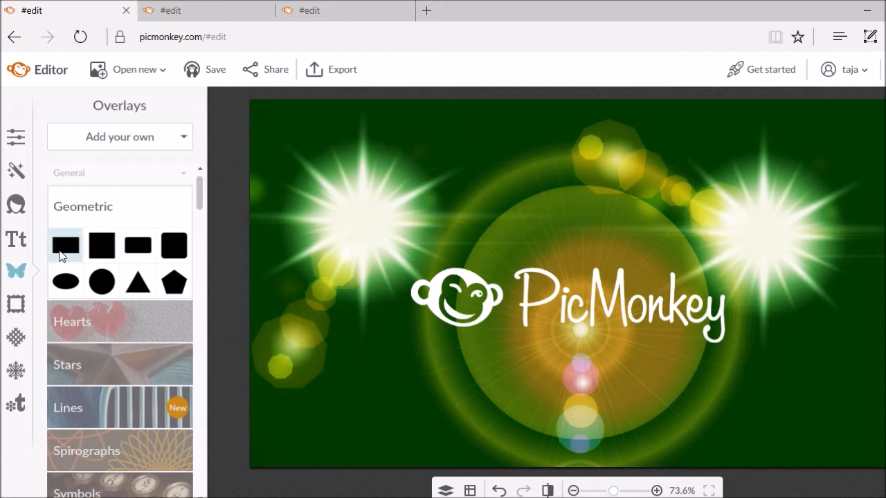
left_click(142, 255)
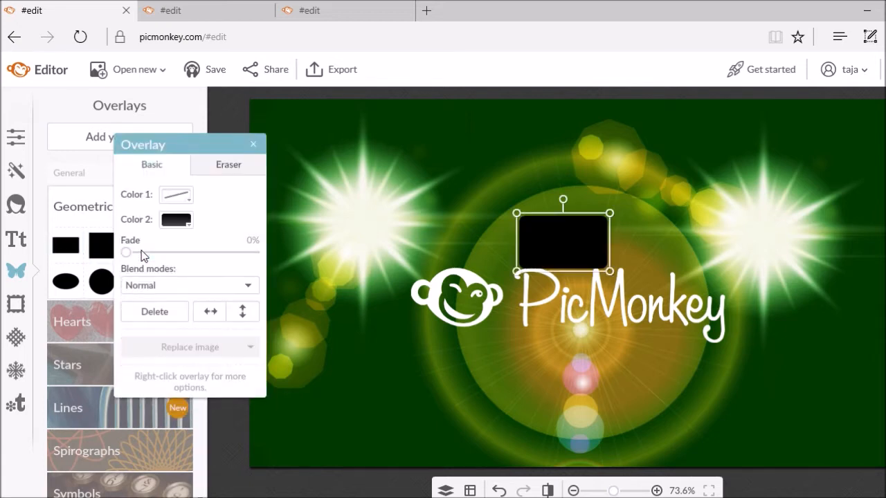
left_click(189, 223)
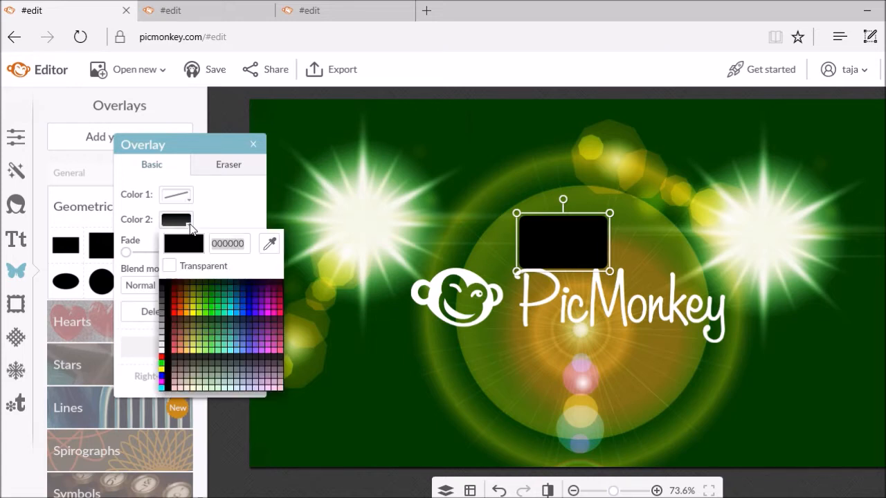
left_click(197, 306)
Widen and heighten the olive rectangle, then shift it down-right over the logo
left_click(417, 319)
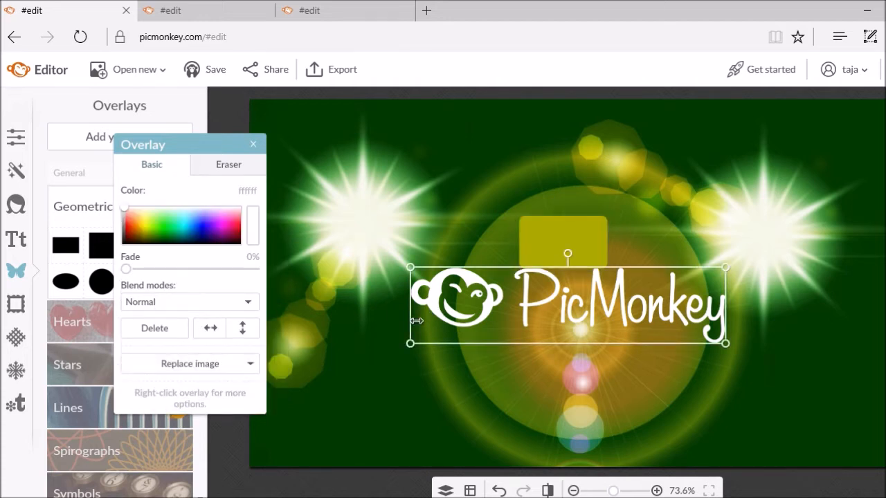
left_click(578, 256)
left_click_drag(519, 242, 423, 237)
mouse_move(475, 211)
left_mouse_down()
mouse_move(476, 229)
mouse_move(479, 202)
left_mouse_up()
left_click_drag(614, 238, 700, 238)
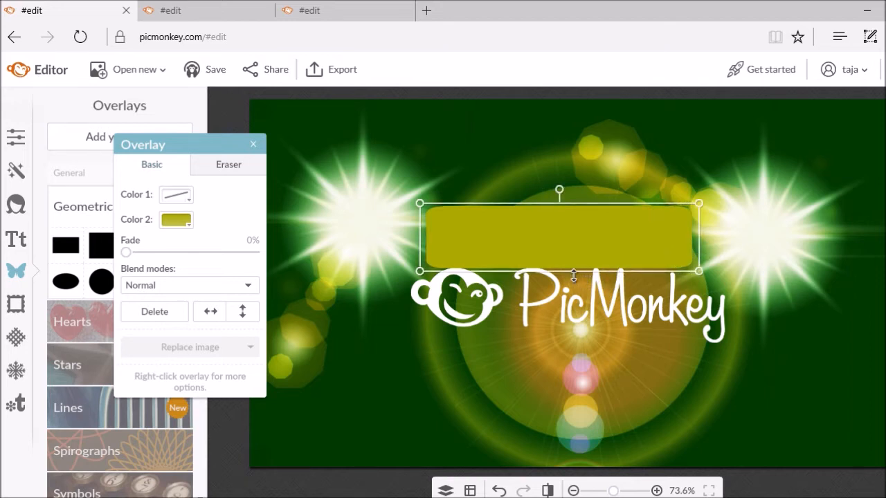
left_click_drag(573, 274, 574, 306)
left_click_drag(575, 256, 599, 295)
left_click(379, 353)
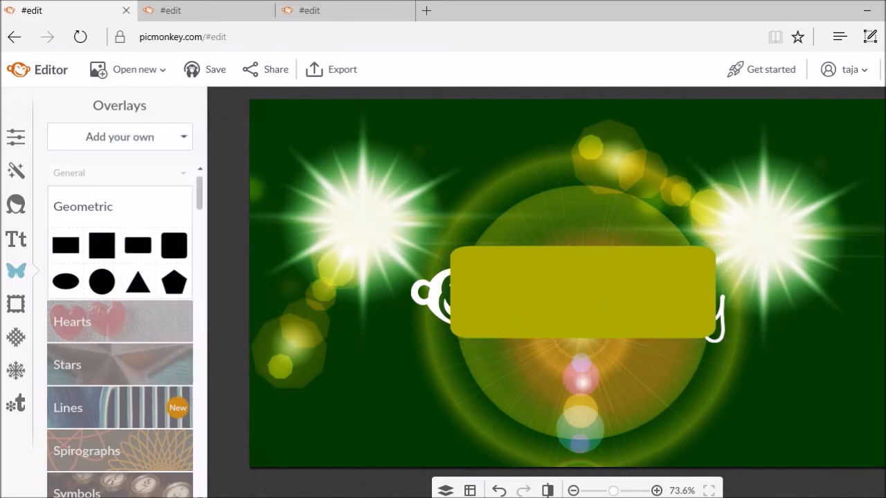
In the Layers list, send the rounded rectangle behind the PicMonkey logo
left_click(445, 491)
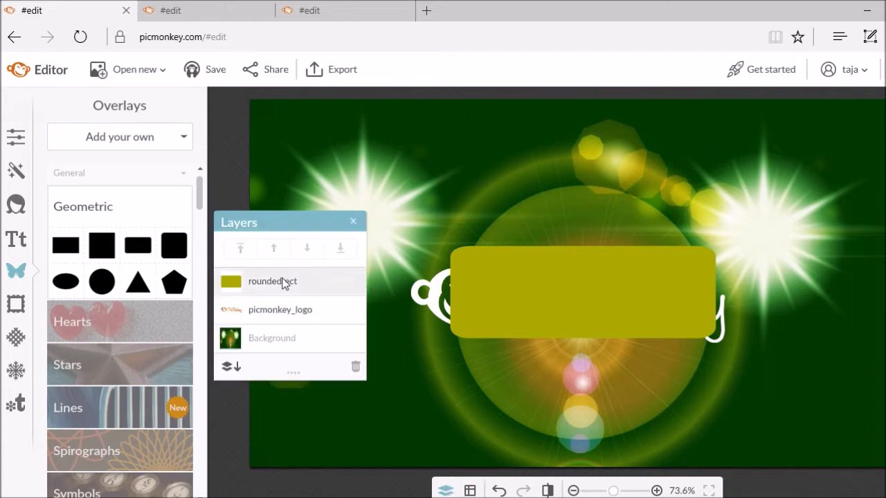
left_click(288, 284)
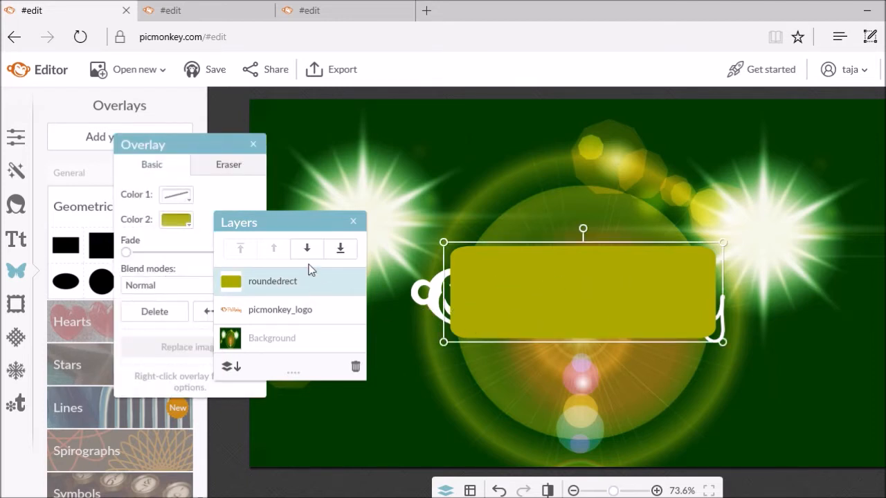
left_click(340, 248)
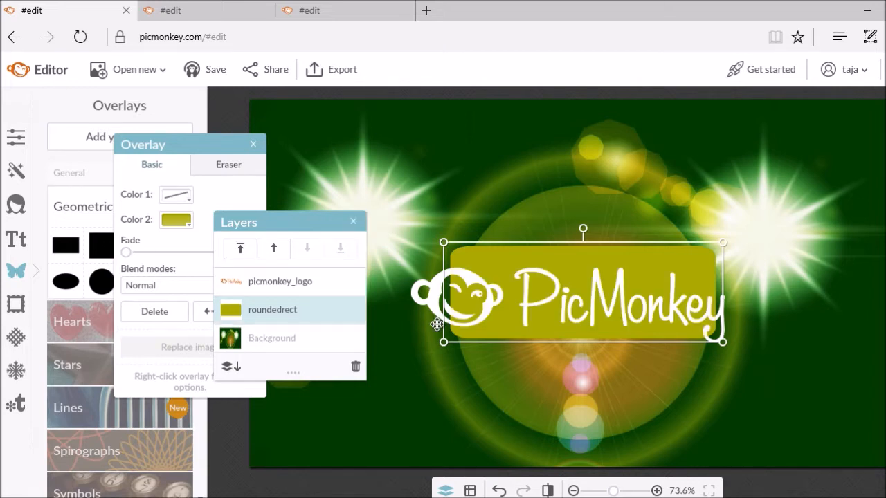
Shrink the PicMonkey logo and move it into the rectangle's upper part
left_click(411, 338)
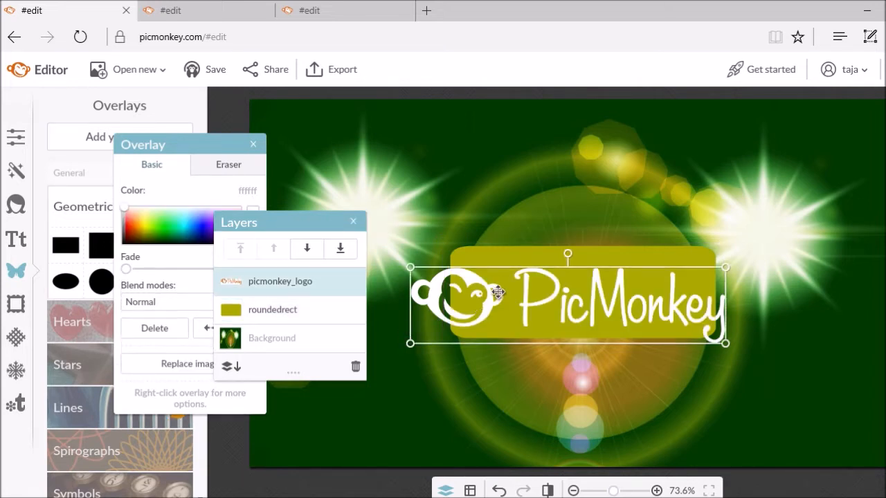
left_click_drag(500, 266, 510, 291)
left_click_drag(552, 310, 563, 276)
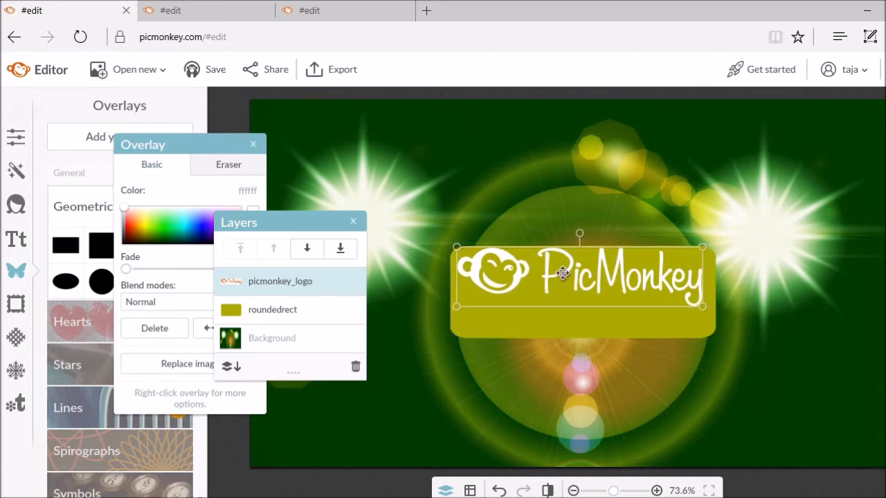
left_click(384, 368)
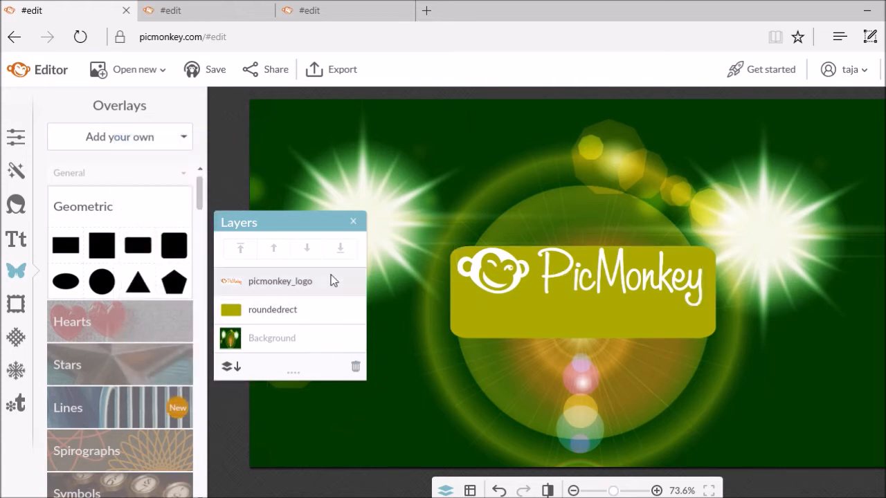
left_click(354, 223)
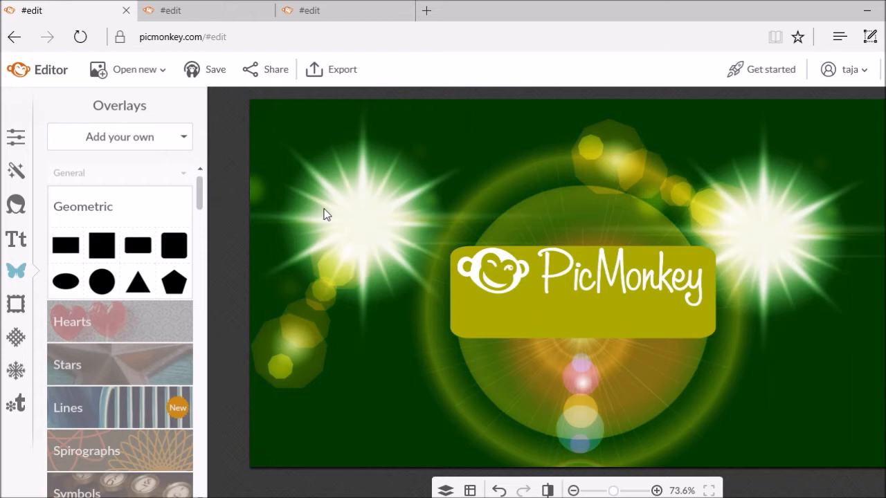
Add a Lato text box reading 'Tutorial From Boleyn Models'
left_click(16, 239)
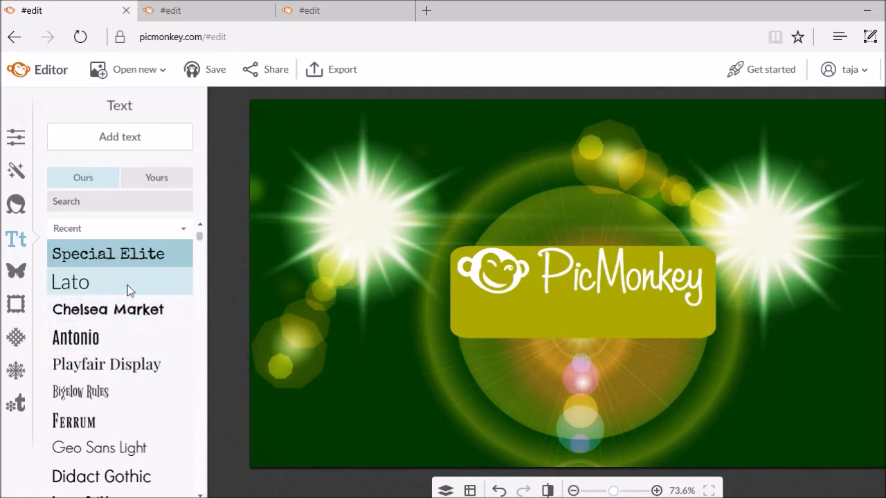
left_click(89, 283)
left_click(133, 136)
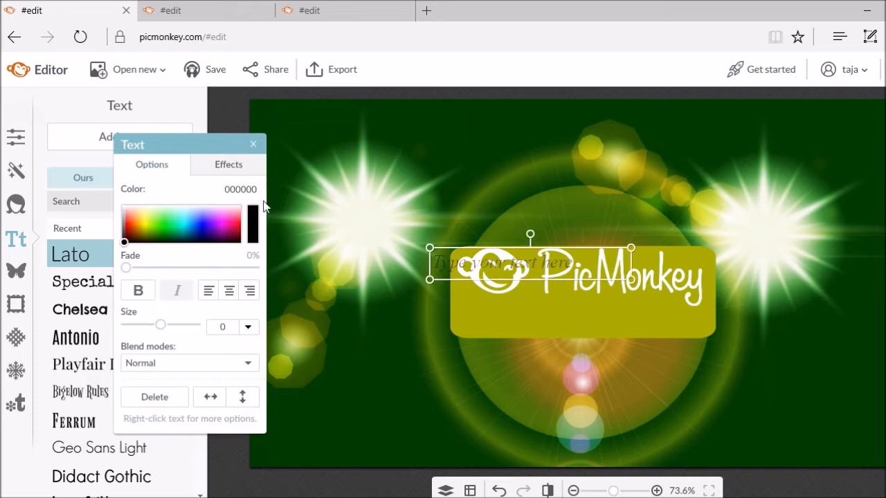
left_click(470, 261)
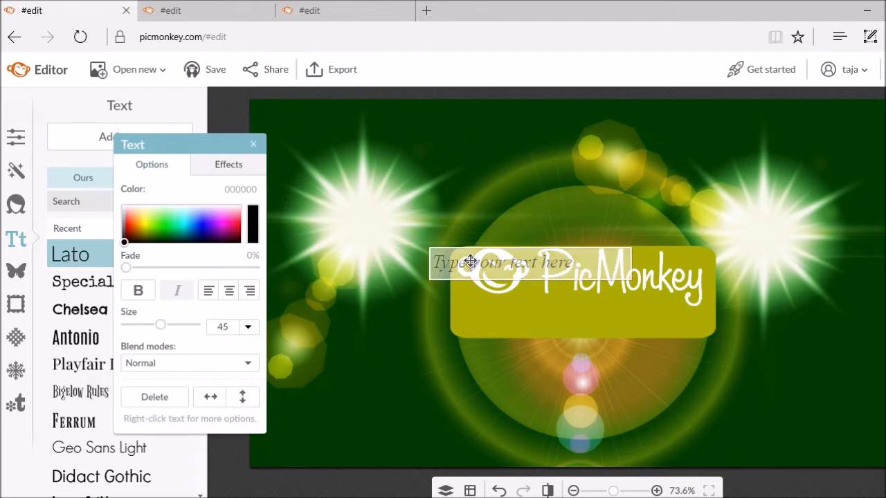
type("Tu")
type("torial B")
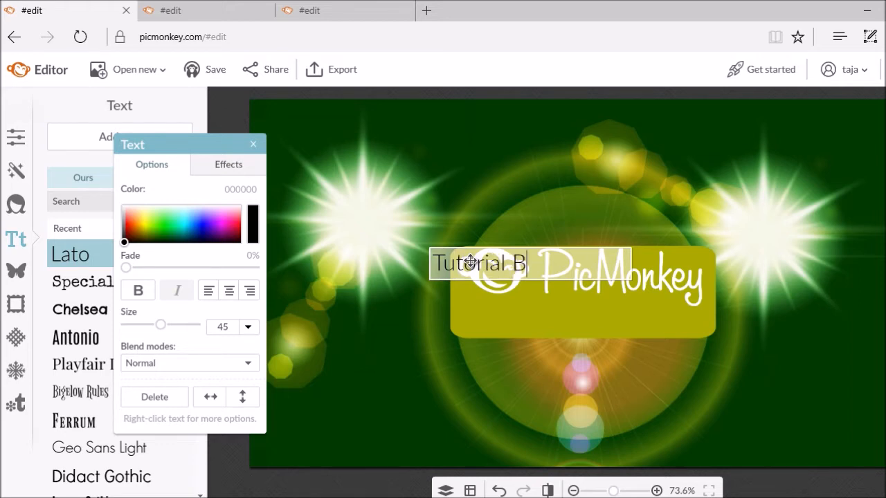
key("BackSpace")
type("From Bo")
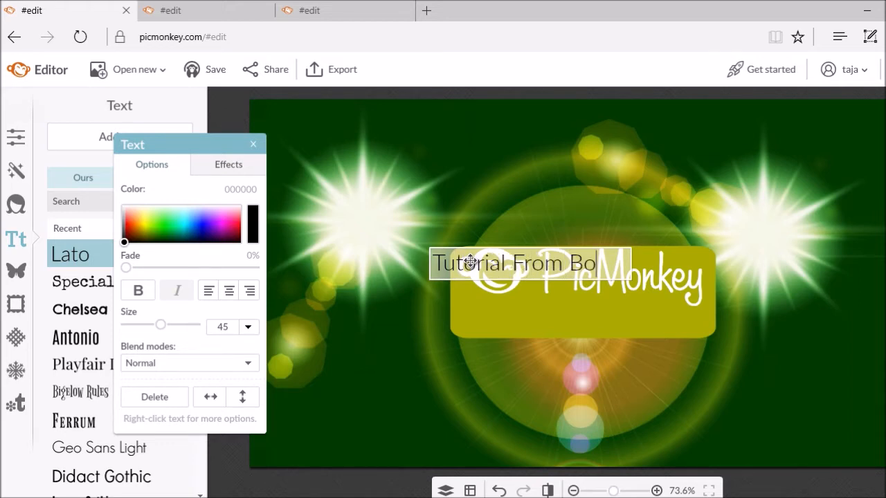
type("leyn Models")
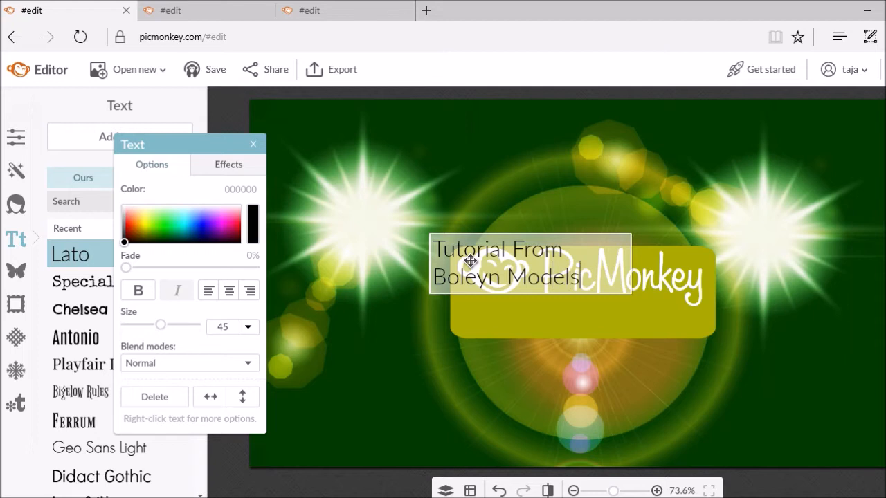
left_click(420, 325)
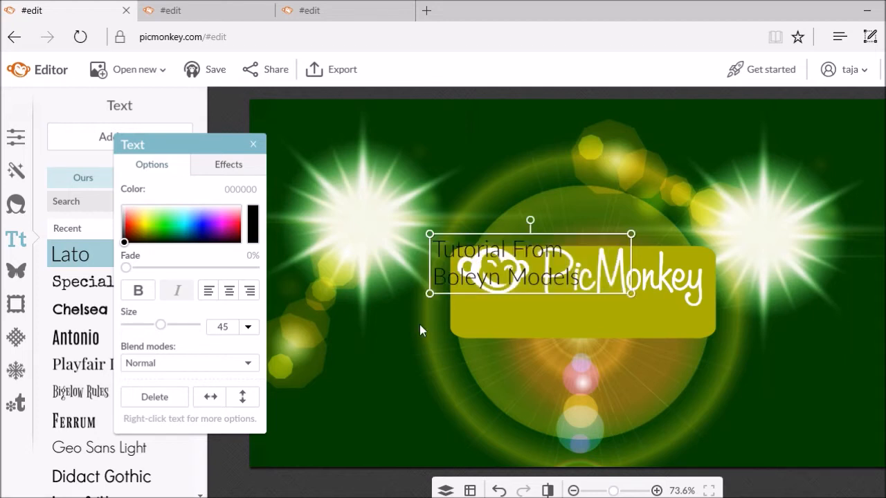
Move the caption down into the banner and widen it to fit on one line
left_click(463, 291)
left_click(417, 383)
left_click_drag(491, 281, 525, 324)
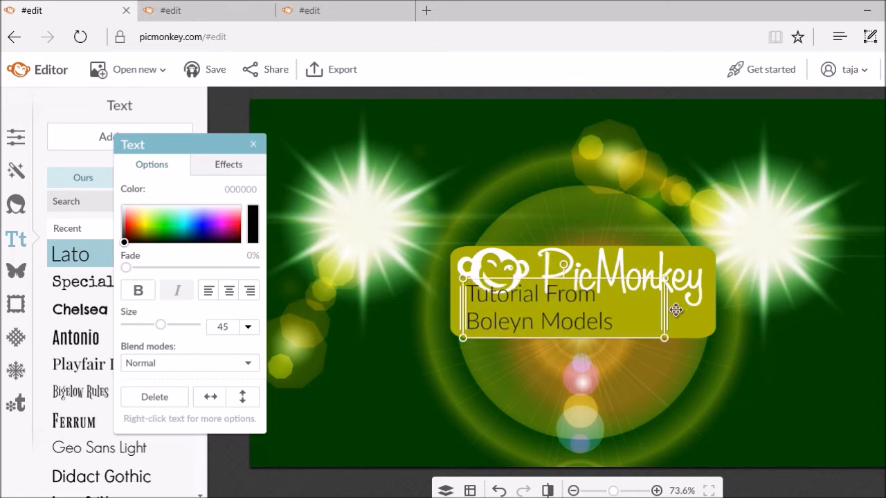
mouse_move(670, 309)
left_mouse_down()
mouse_move(778, 317)
mouse_move(726, 297)
mouse_move(659, 314)
left_mouse_up()
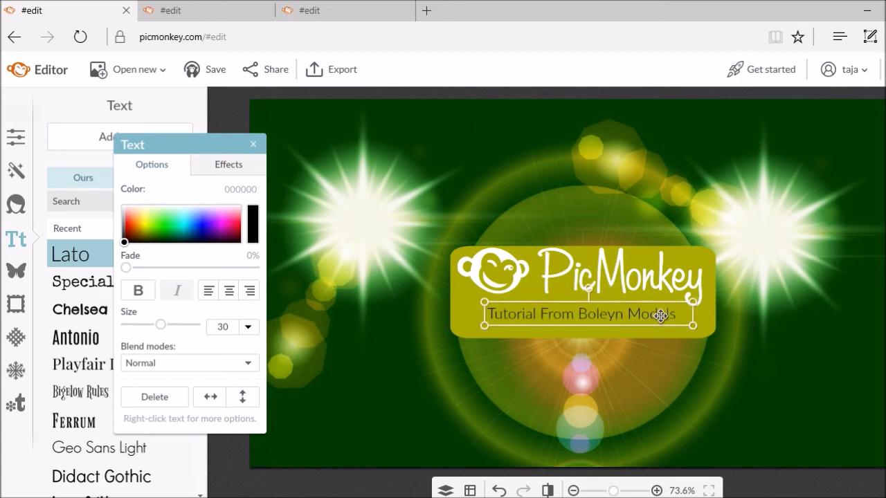
left_click(621, 344)
Colour the caption text white (#ffffff)
left_click(628, 316)
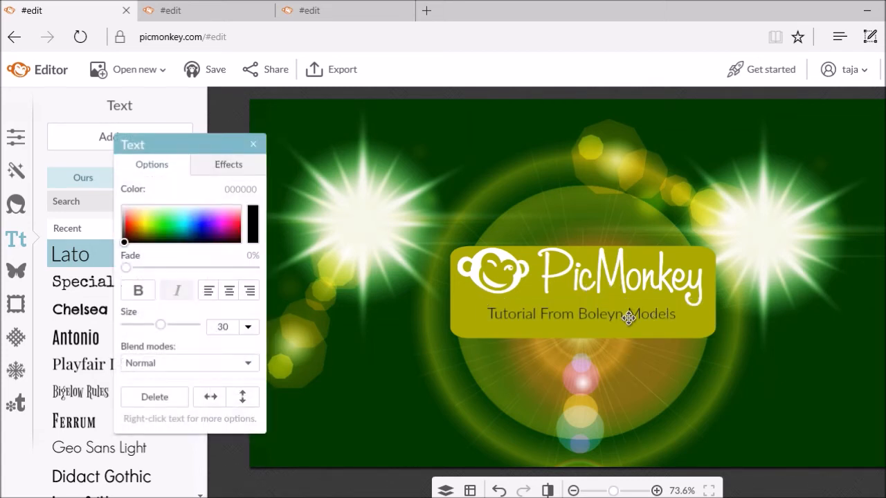
double_click(496, 312)
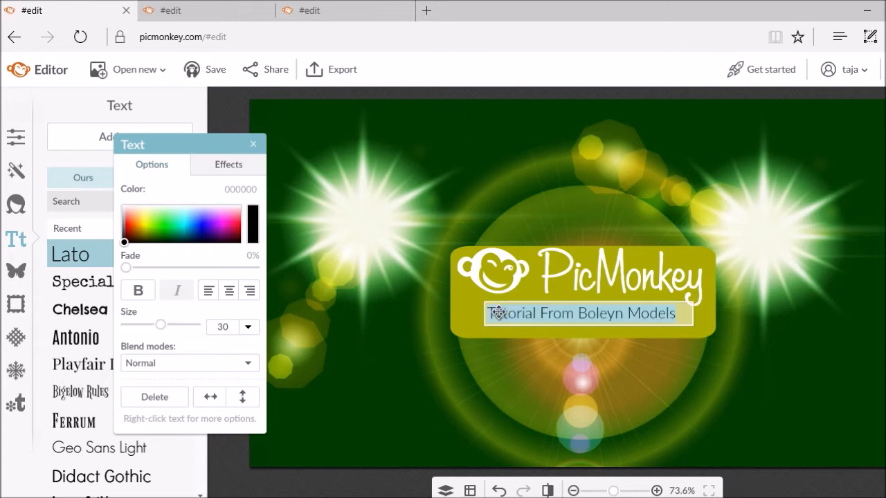
left_click(242, 189)
type("#")
type("ffffff")
left_click(342, 292)
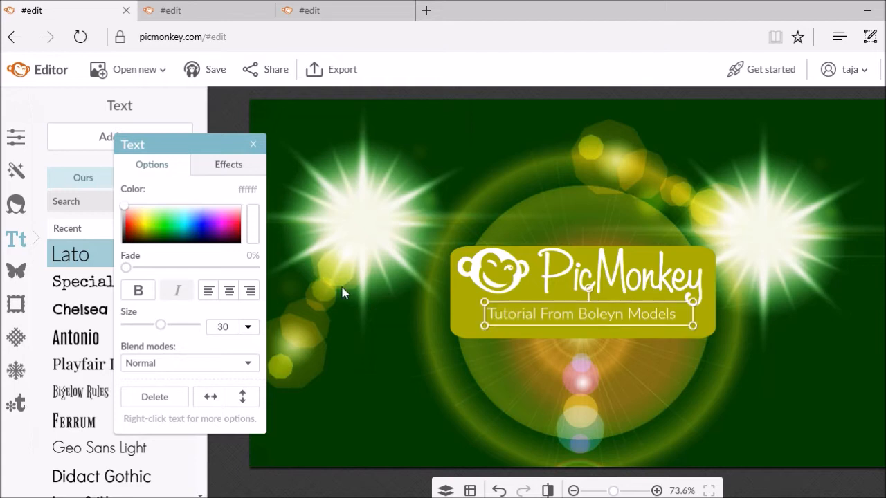
left_click(391, 376)
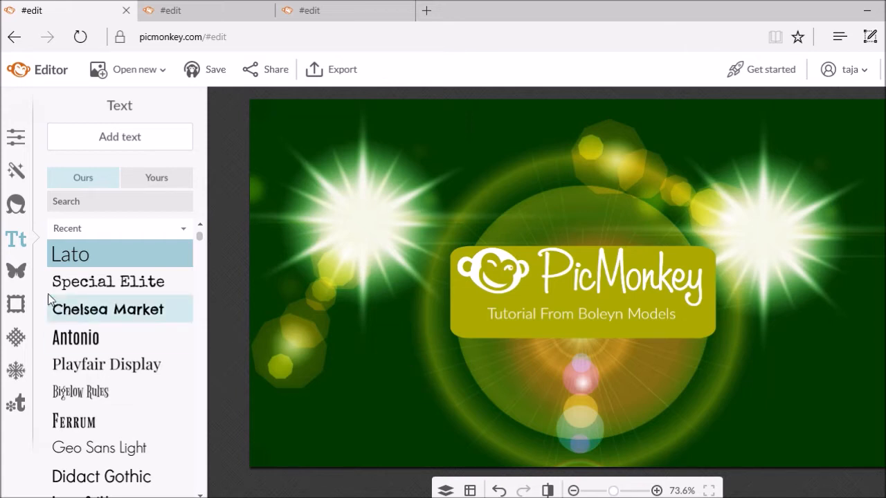
left_click(21, 275)
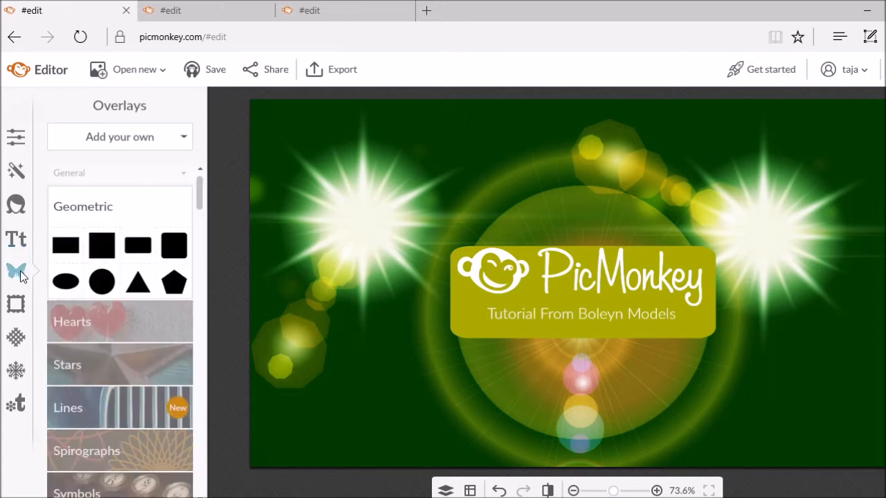
Add the c922-pro-stream-webcam image from the png folder as an overlay, resized above the banner
left_click(95, 140)
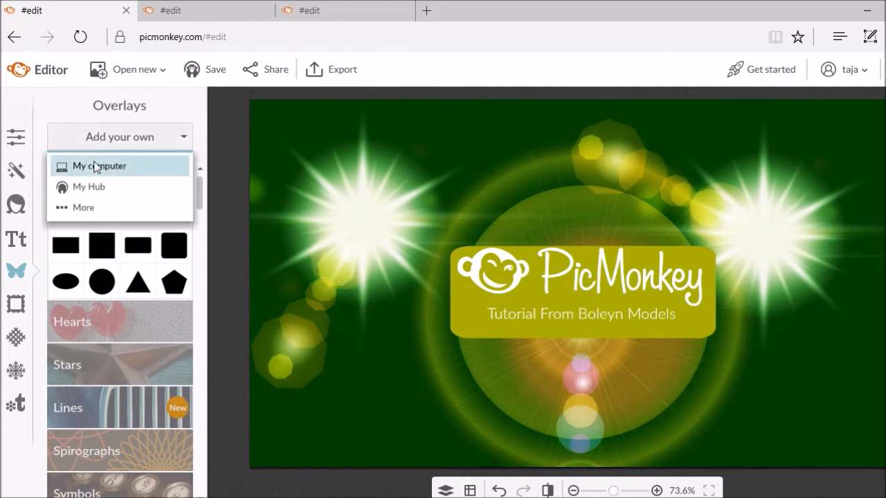
left_click(95, 166)
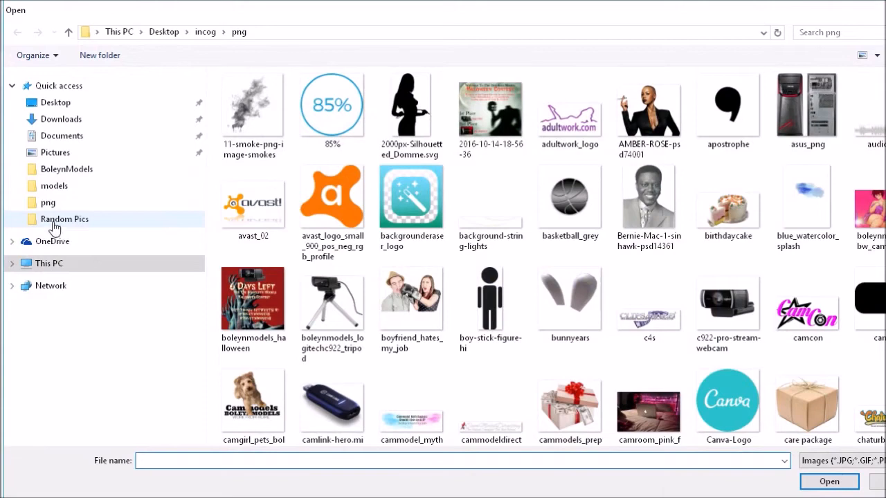
left_click(51, 206)
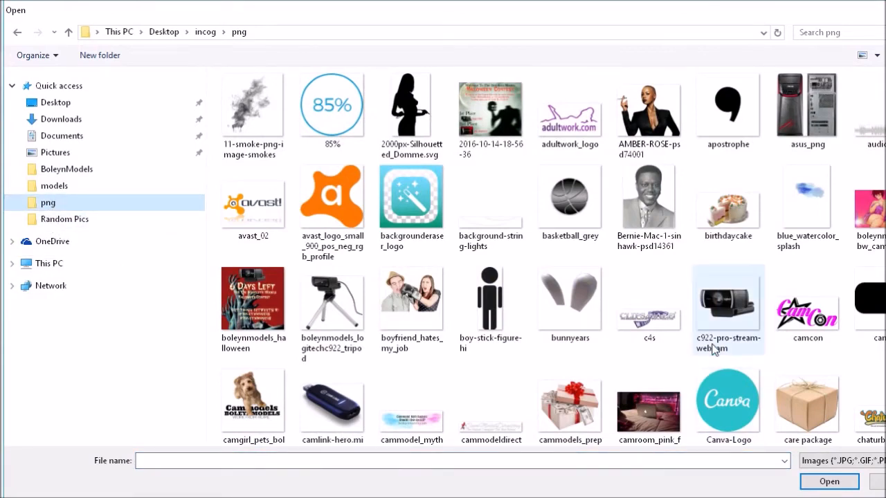
double_click(727, 314)
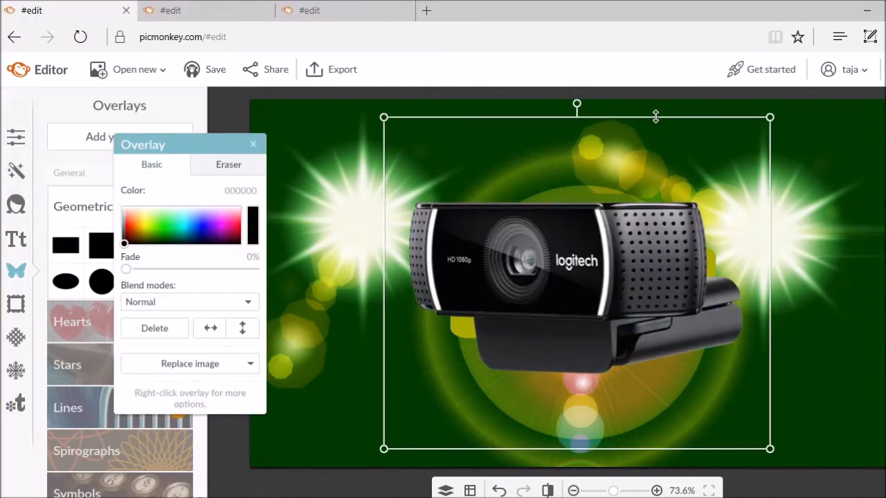
left_click_drag(655, 117, 655, 328)
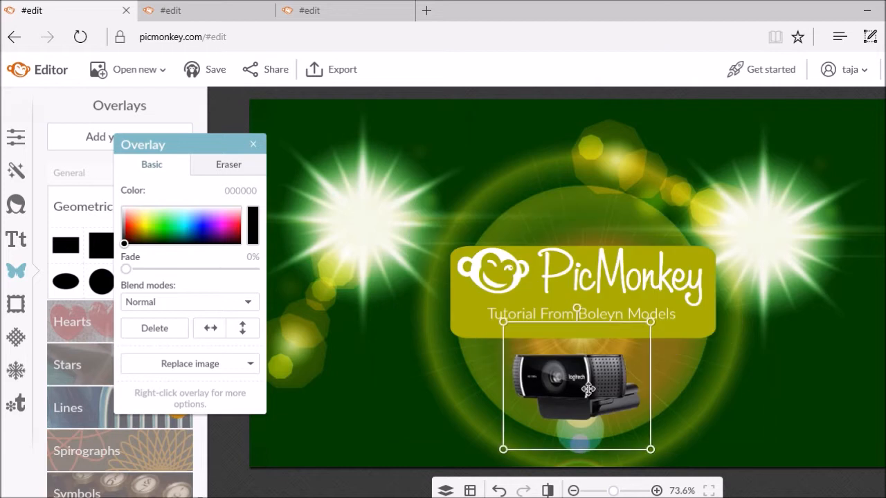
left_click_drag(576, 393, 580, 206)
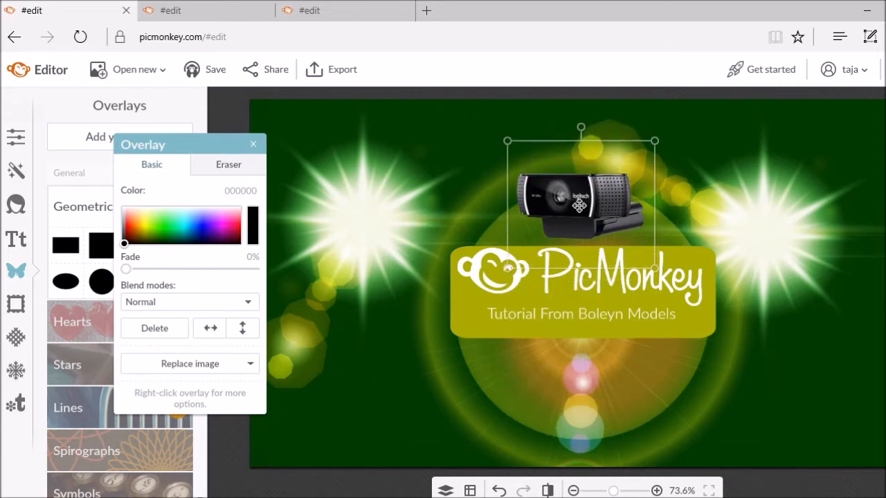
mouse_move(593, 141)
left_mouse_down()
mouse_move(597, 115)
mouse_move(597, 135)
left_mouse_up()
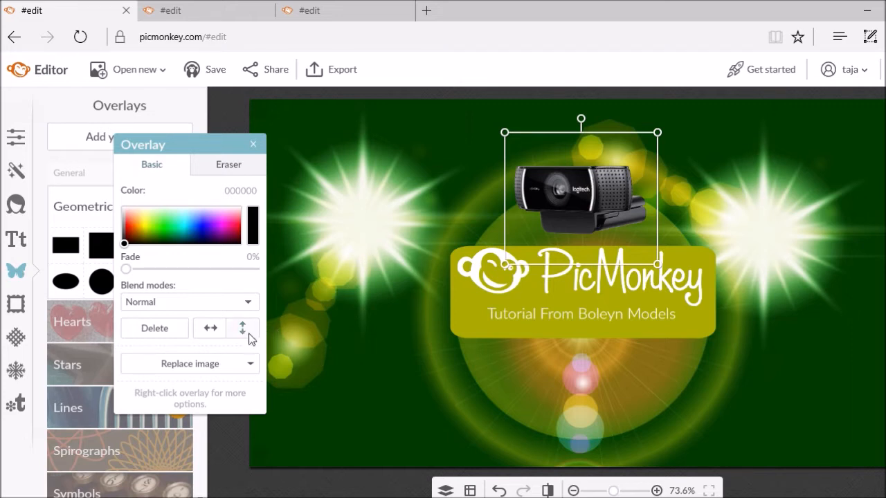
Restore the webcam's normal unflipped orientation and move it down over the banner
left_click(221, 337)
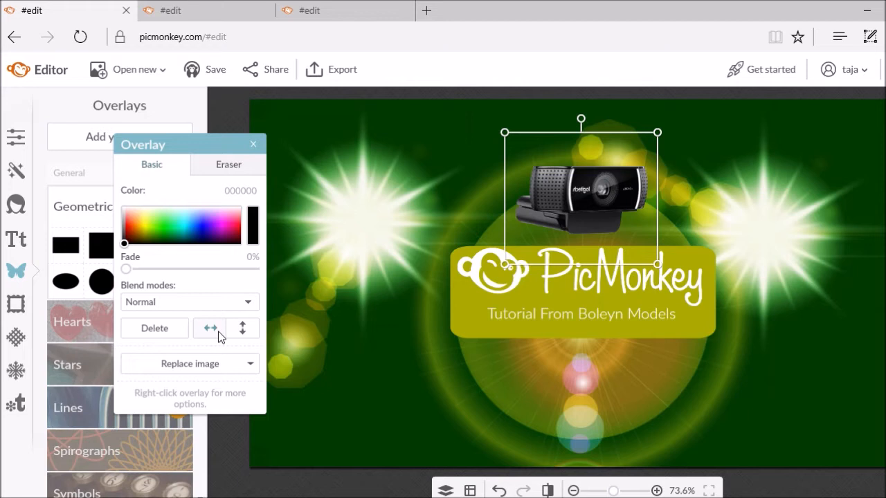
left_click(238, 332)
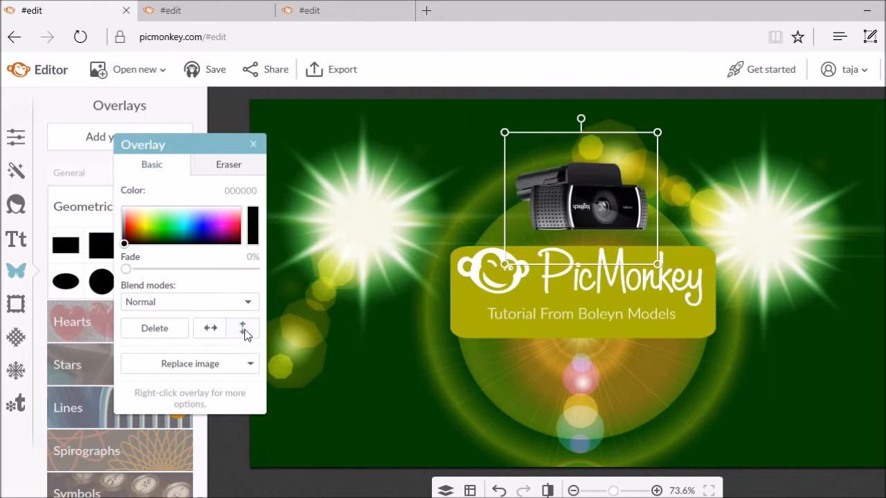
left_click(245, 337)
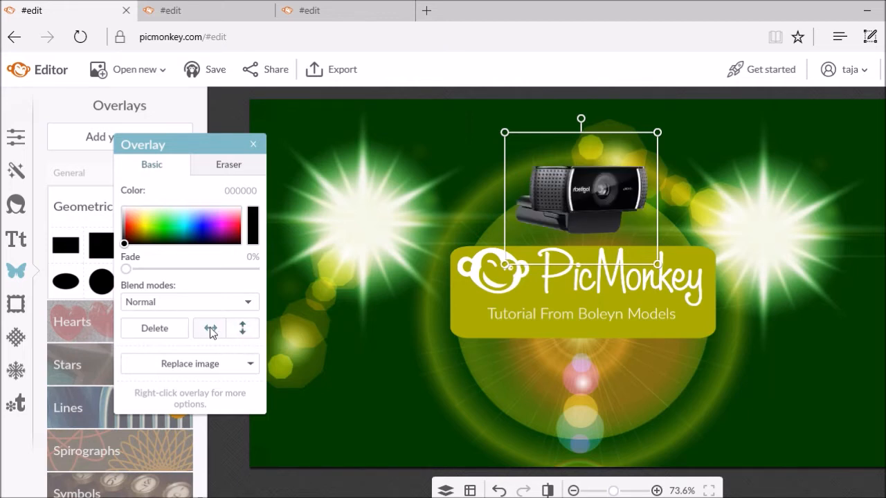
left_click(211, 333)
left_click_drag(612, 173, 614, 272)
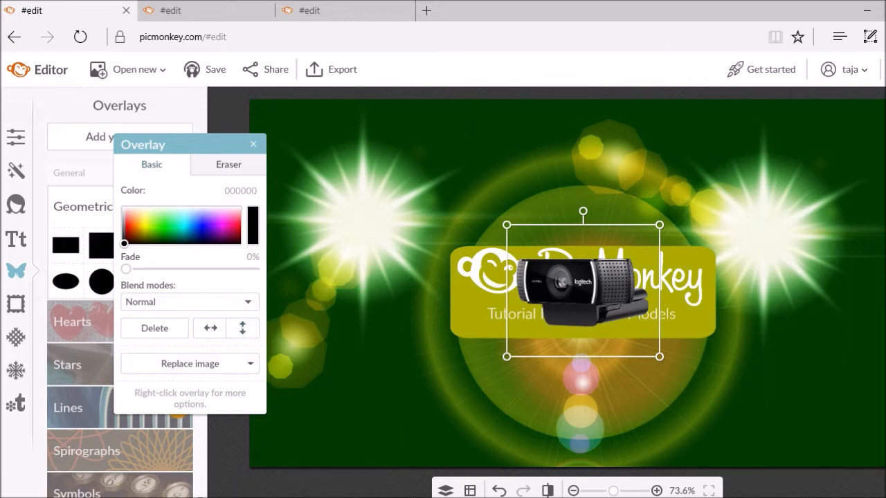
Bring the webcam layer to the front of all layers
left_click(445, 490)
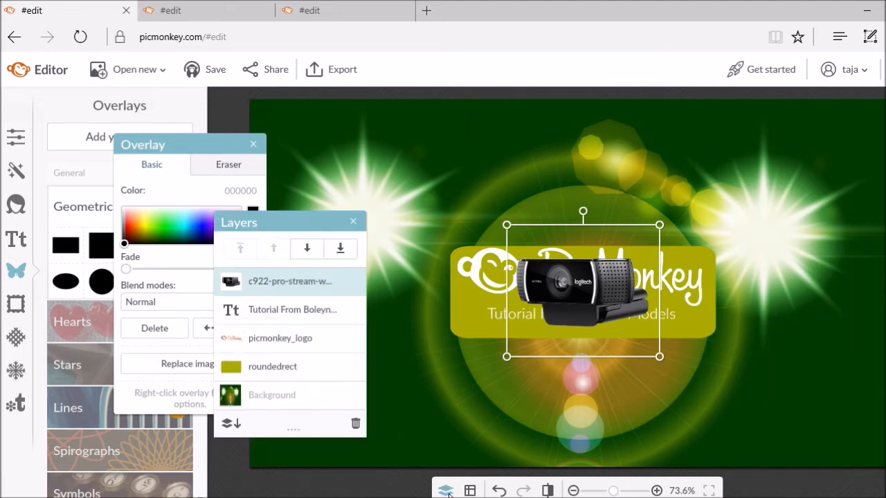
left_click(309, 250)
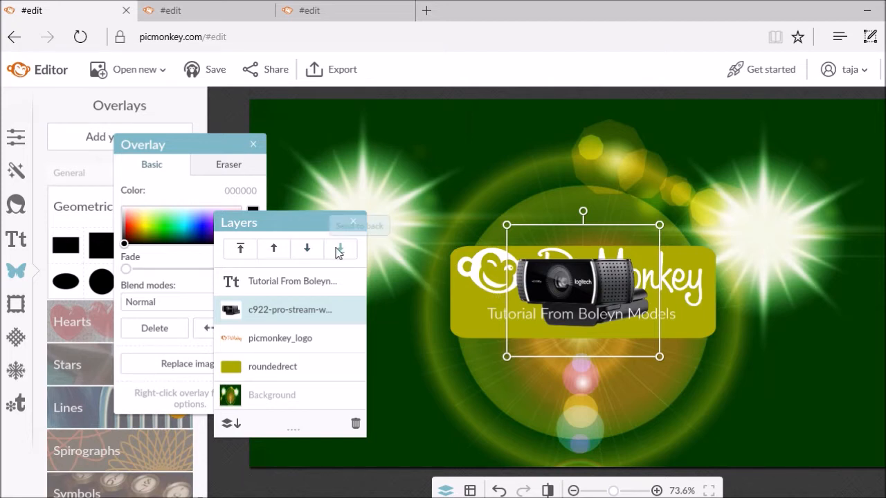
left_click(339, 249)
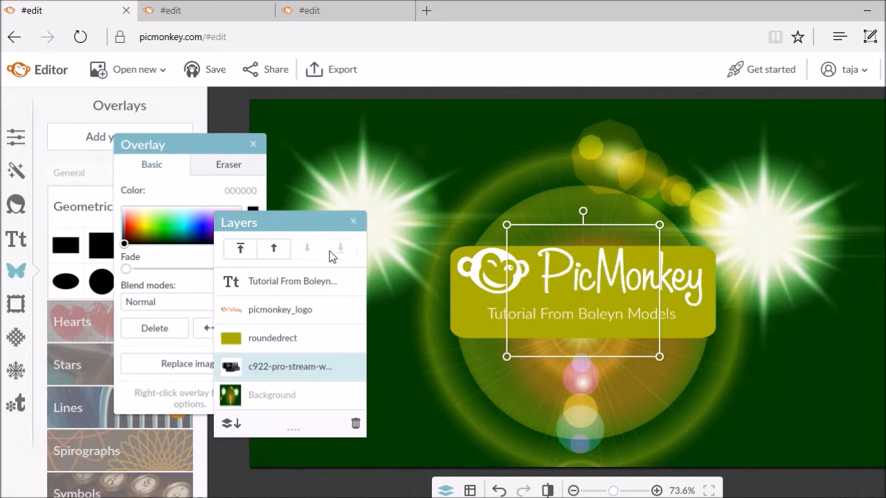
left_click(274, 256)
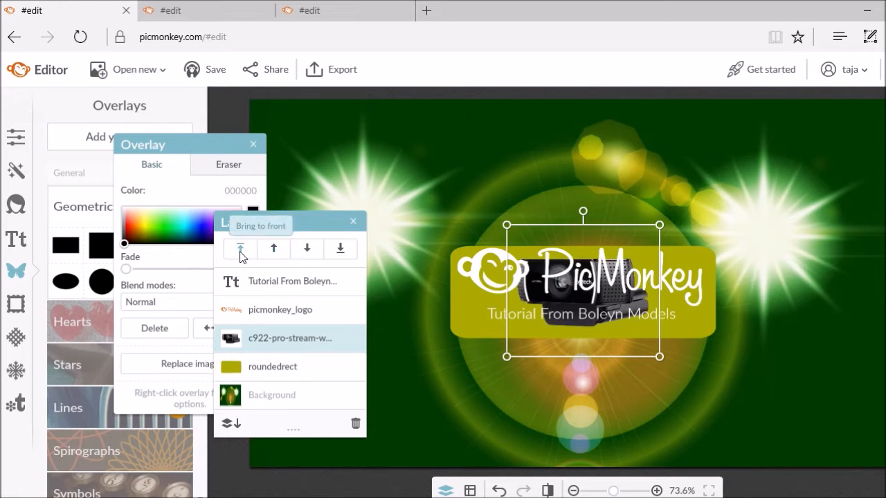
left_click(241, 251)
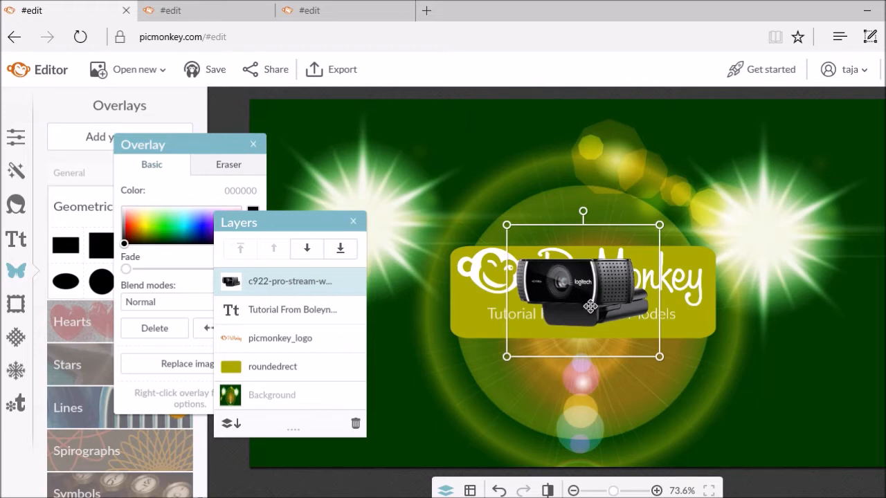
left_click(307, 249)
left_click(340, 249)
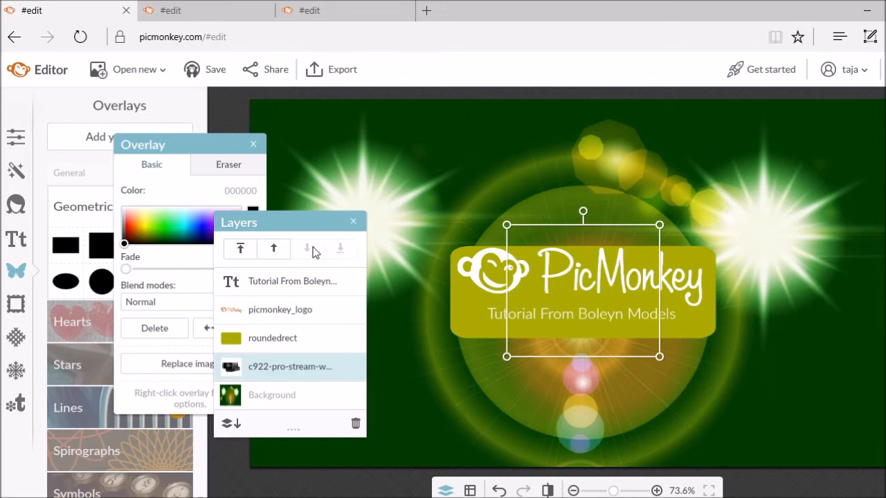
left_click(275, 251)
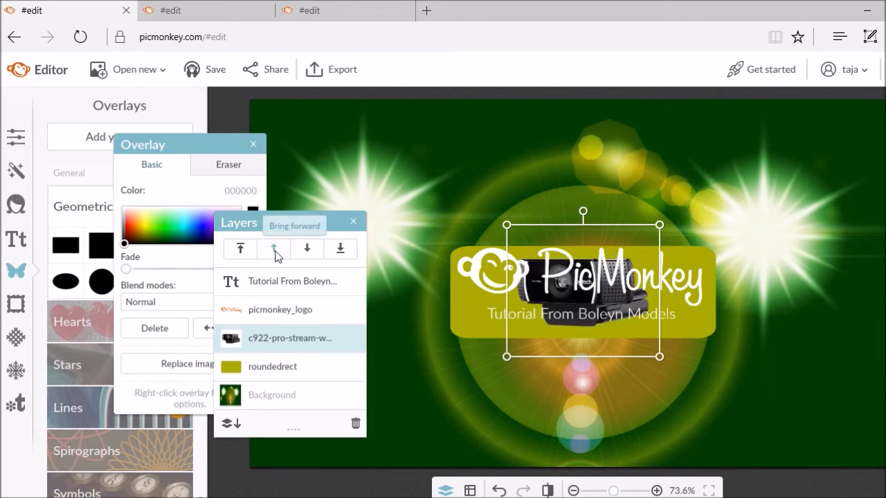
left_click(307, 249)
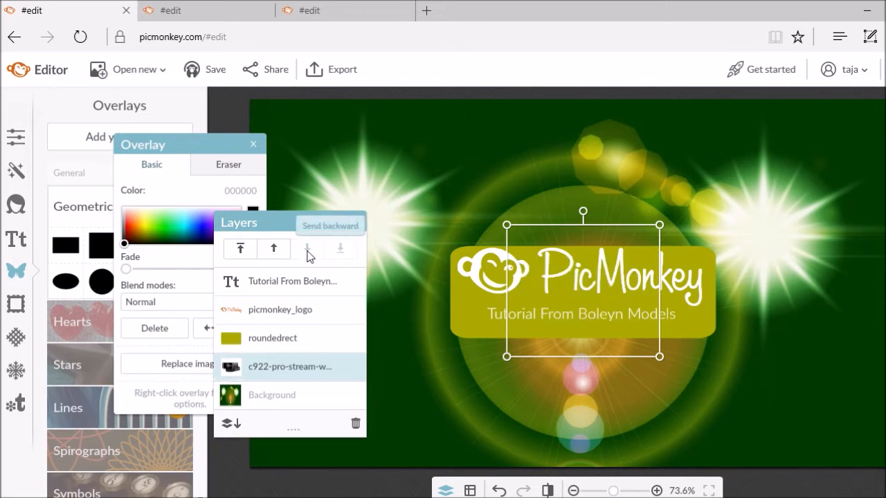
left_click(242, 251)
Move the webcam up above the banner and shift the layers list to the left
left_click_drag(596, 280, 600, 191)
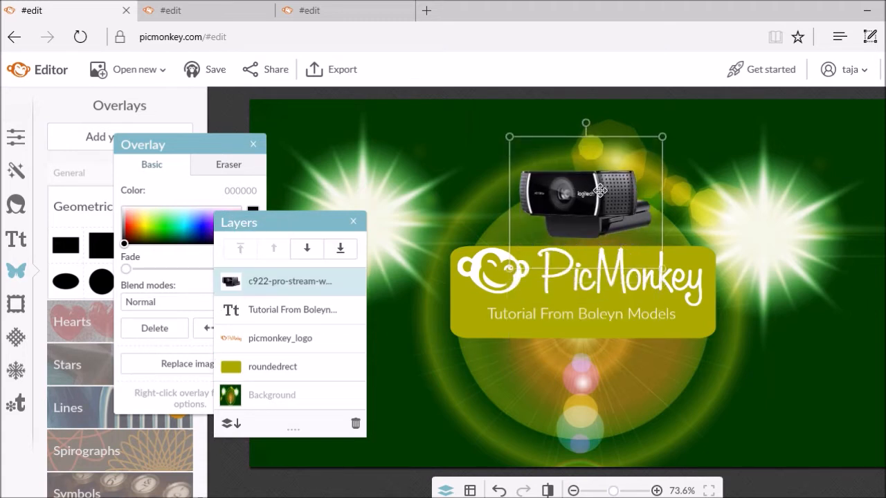
left_click(486, 203)
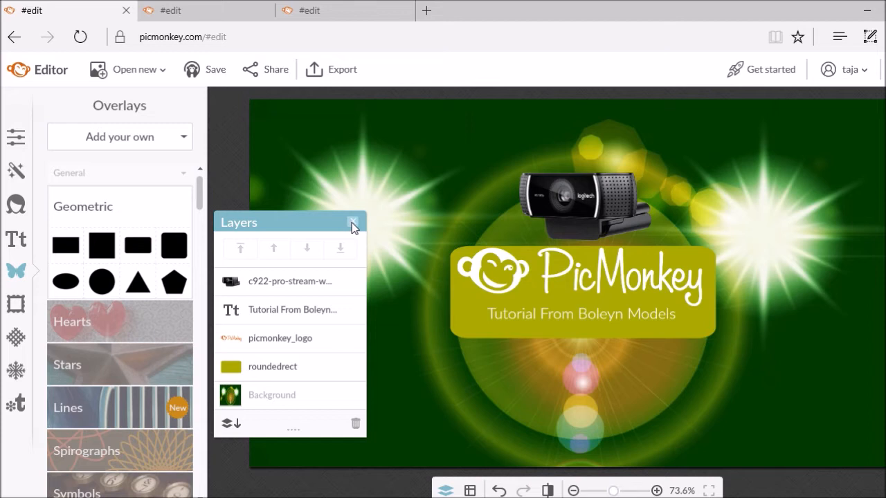
left_click_drag(314, 229, 139, 181)
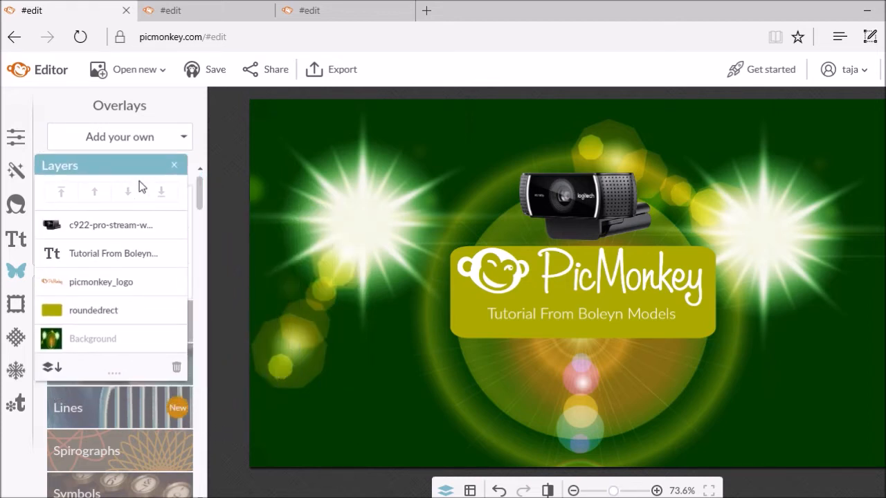
Add legend.png as an overlay, shrunk and placed over the upper-left starburst
left_click(129, 138)
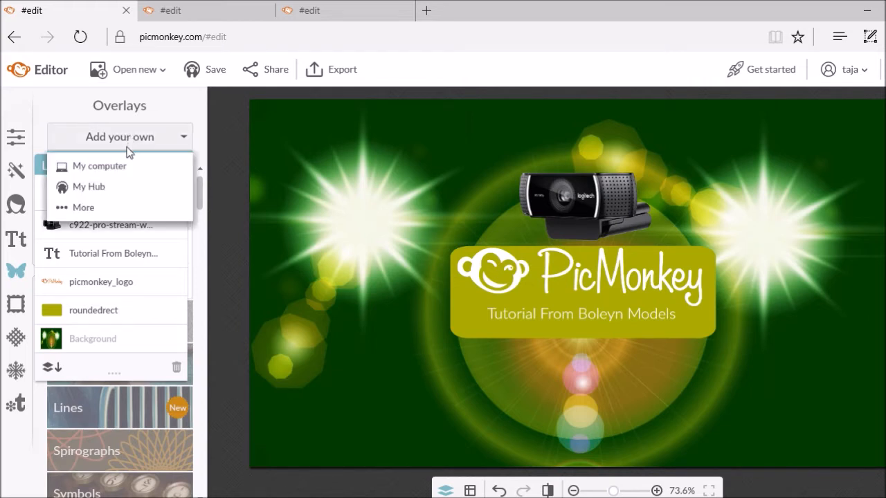
left_click(115, 169)
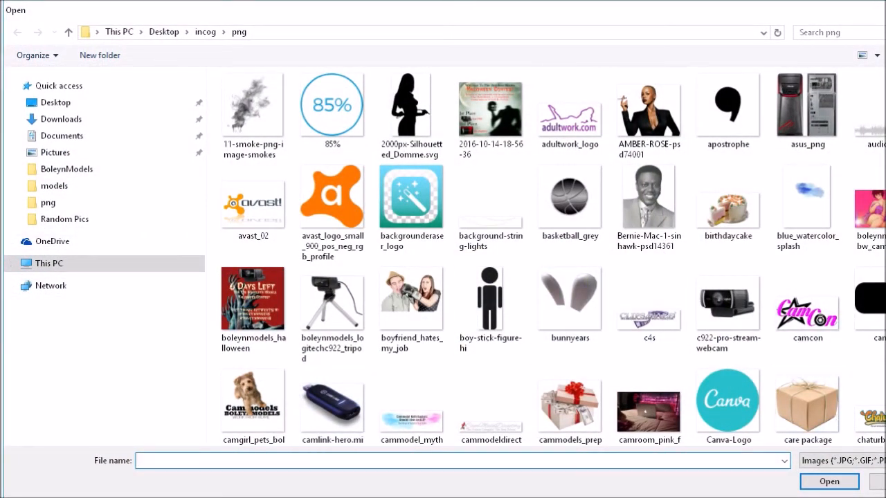
scroll(553, 256, "down", 10)
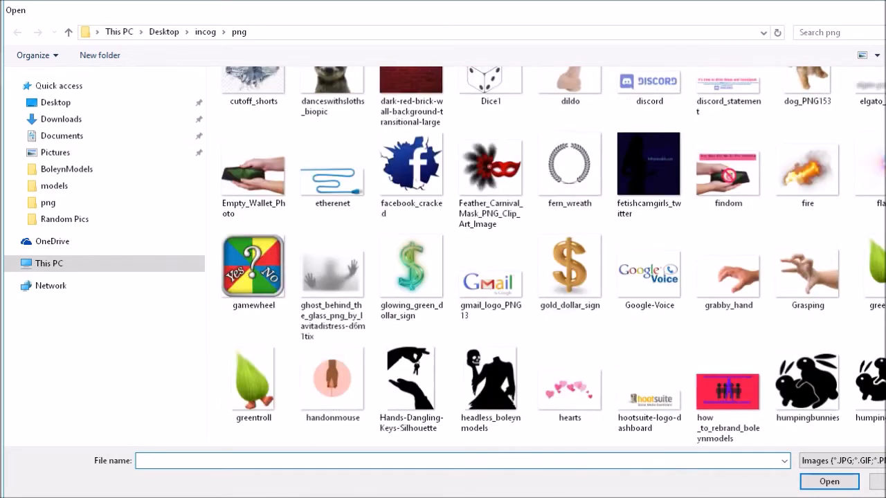
scroll(553, 256, "down", 3)
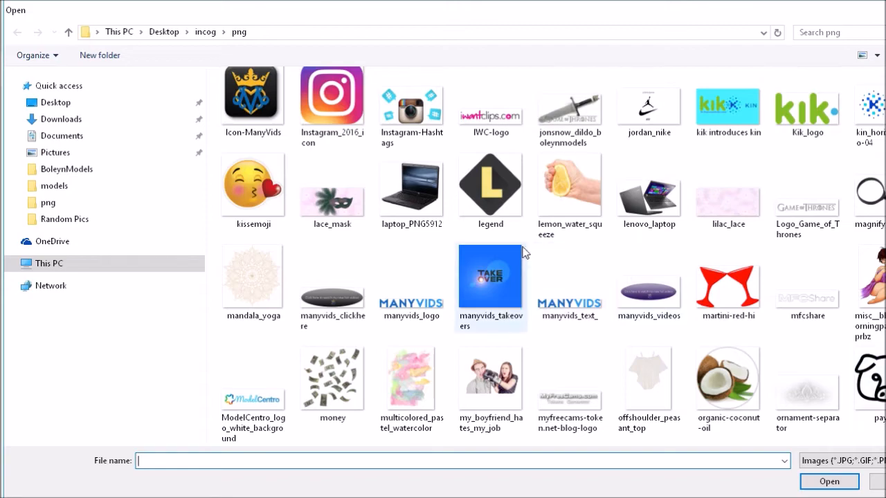
double_click(505, 202)
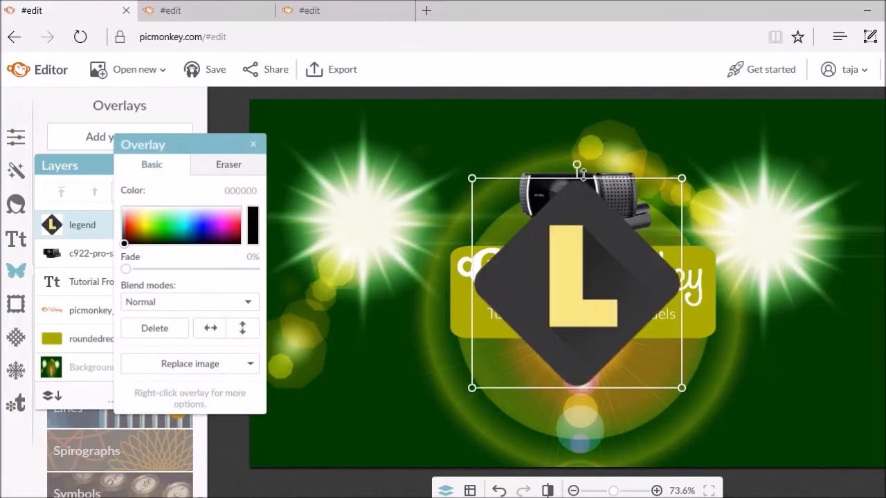
left_click_drag(590, 179, 573, 249)
left_click_drag(565, 329, 332, 239)
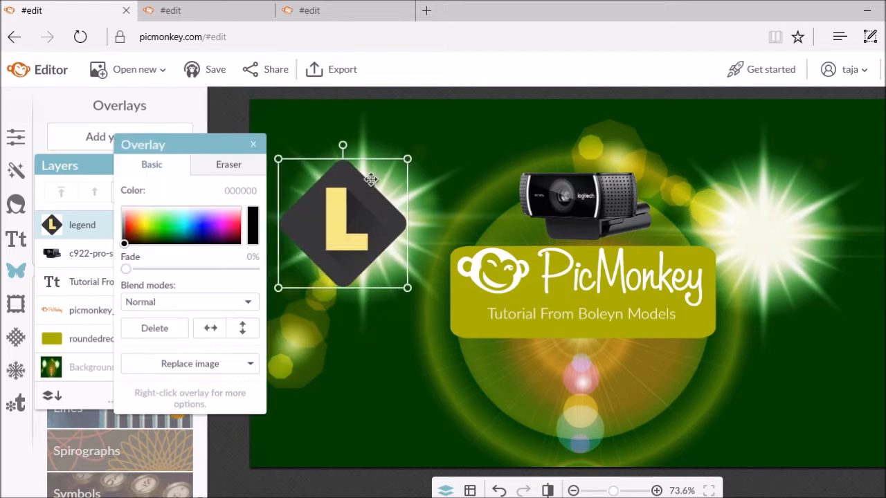
left_click_drag(371, 163, 343, 205)
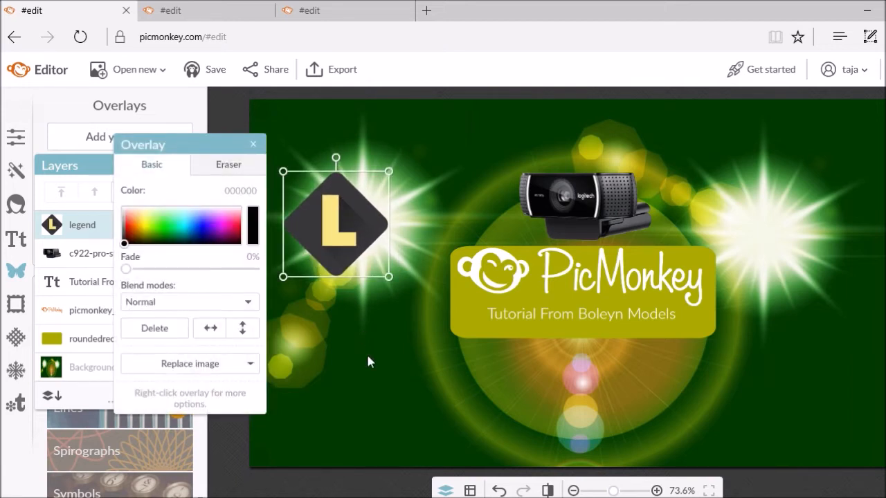
left_click(253, 144)
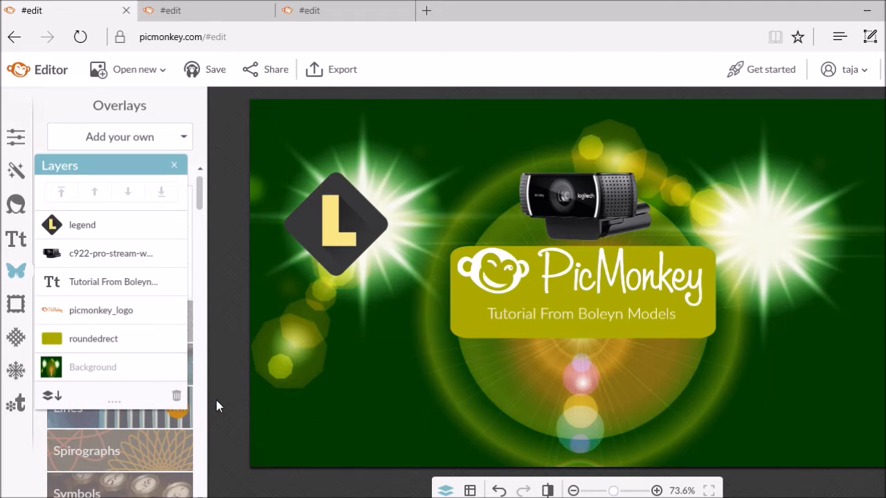
Add Canva-Logo as an overlay and shrink it
left_click(128, 140)
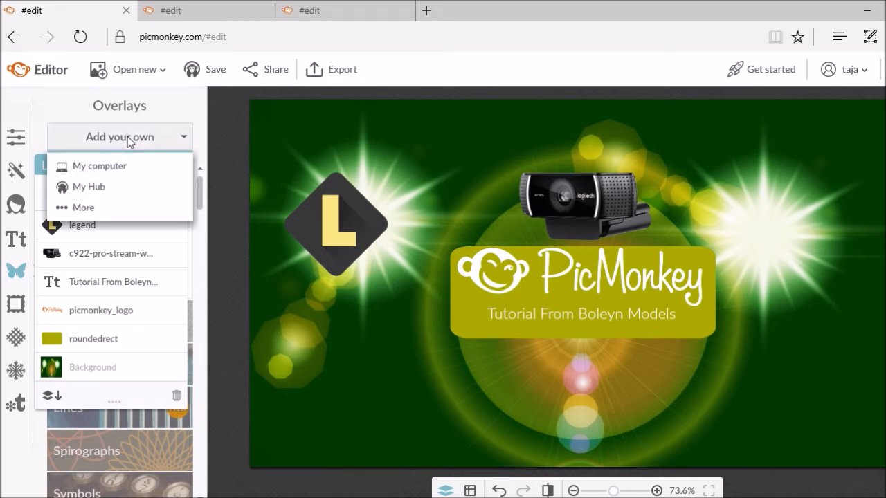
left_click(119, 166)
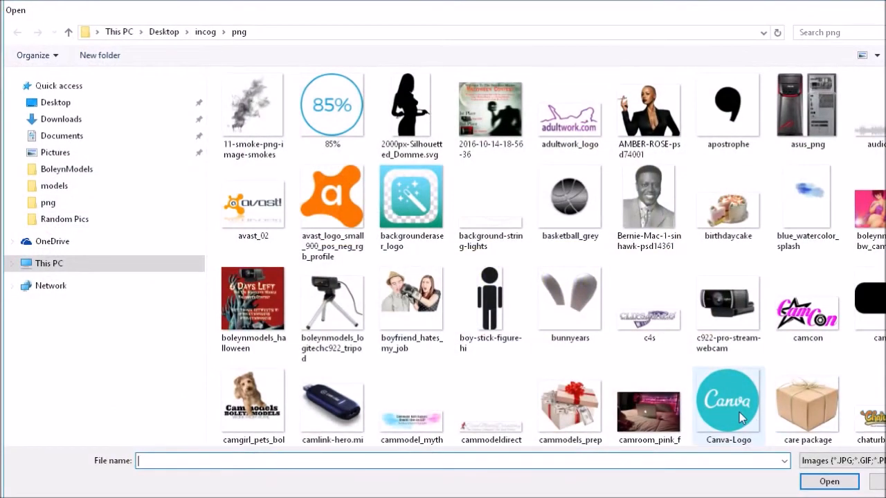
double_click(739, 418)
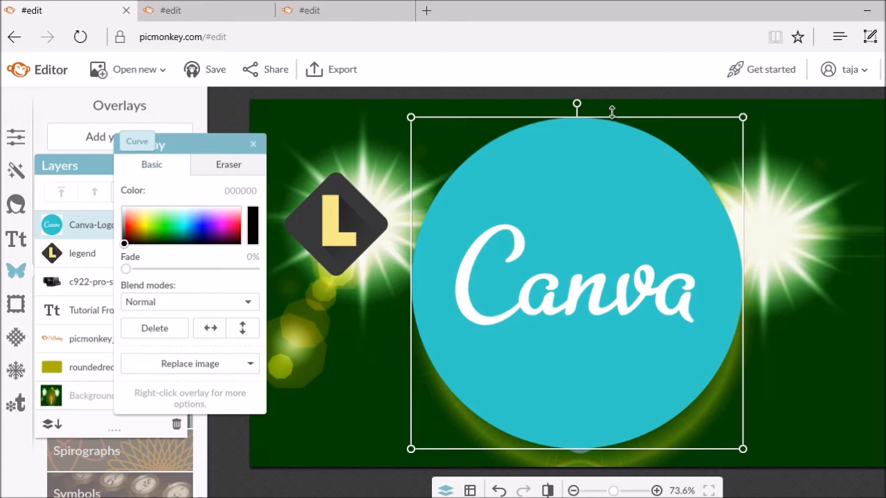
left_click_drag(612, 114, 588, 357)
left_click_drag(587, 391, 336, 336)
Shrink the L logo and place the Canva logo right of the webcam, L logo on the left
left_click_drag(340, 219, 360, 195)
left_click_drag(407, 147, 497, 188)
left_click_drag(333, 339, 718, 204)
left_click_drag(719, 166, 720, 195)
left_click_drag(704, 226, 682, 207)
left_click(336, 338)
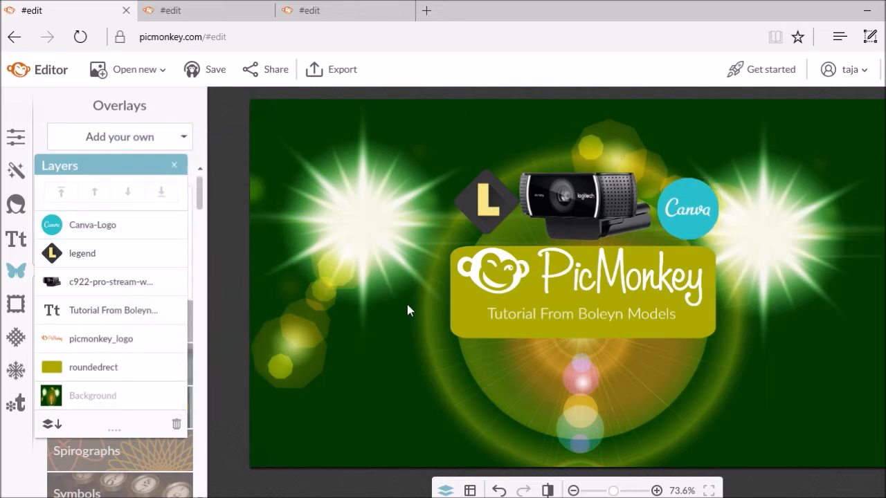
left_click(483, 216)
left_click_drag(483, 217, 478, 215)
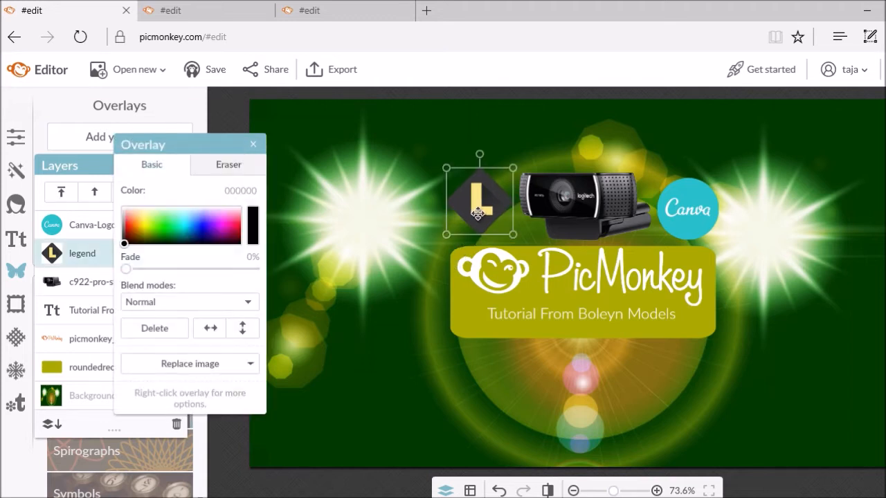
left_click(366, 268)
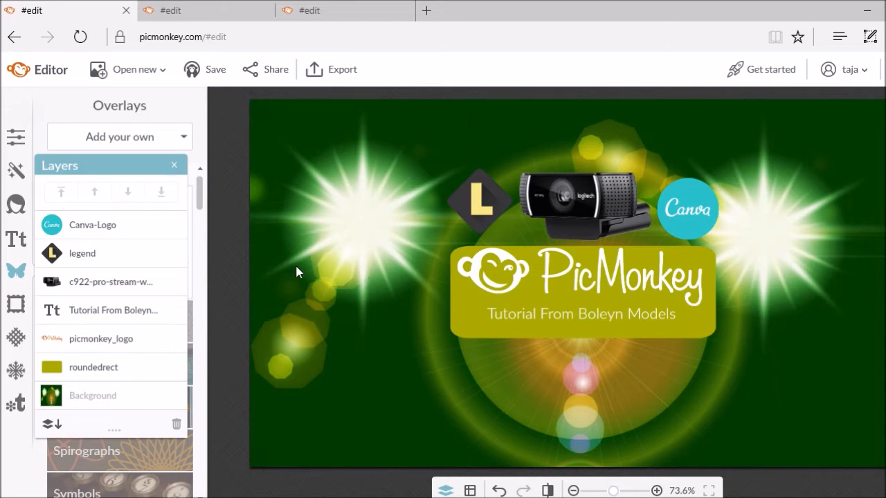
Open the My computer overlay file picker and close the Firefox window showing logo.png
left_click(133, 137)
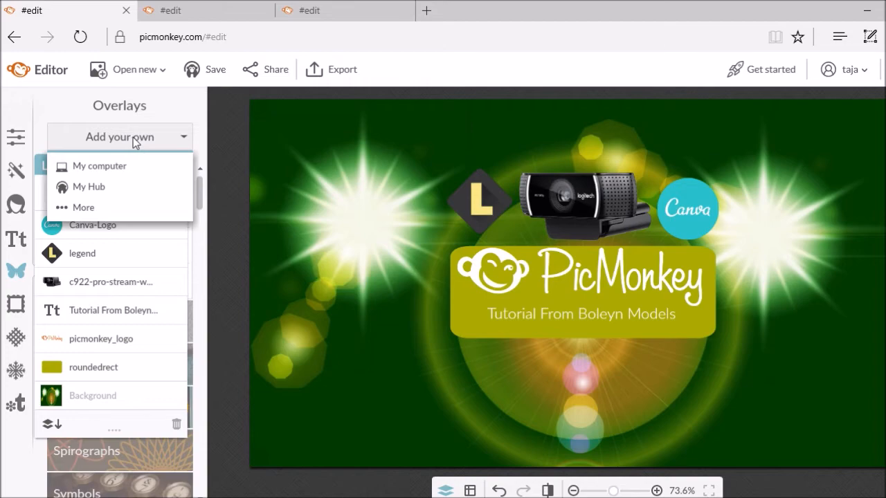
left_click(110, 166)
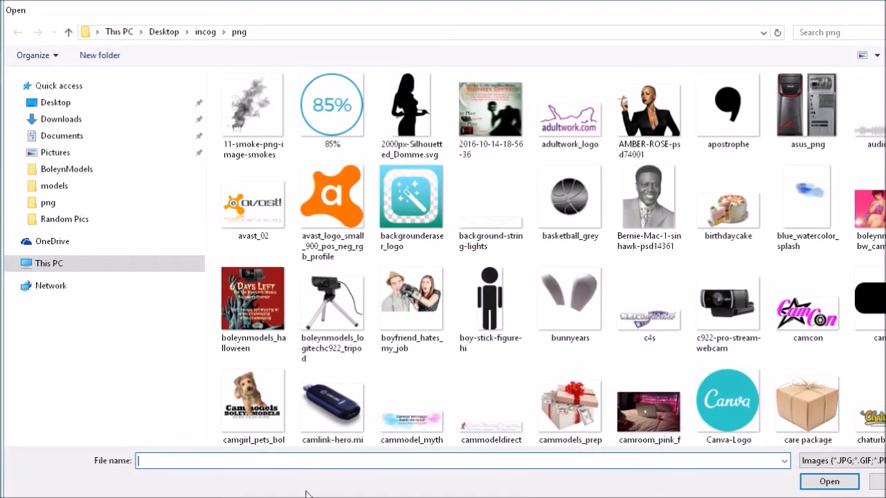
mouse_move(307, 493)
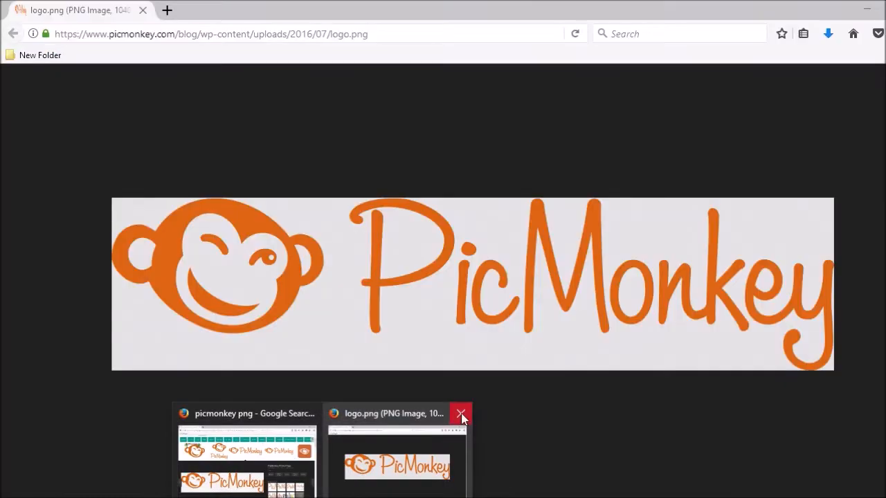
left_click(459, 413)
Search Google Images for 'twitter logo png'
left_click(308, 453)
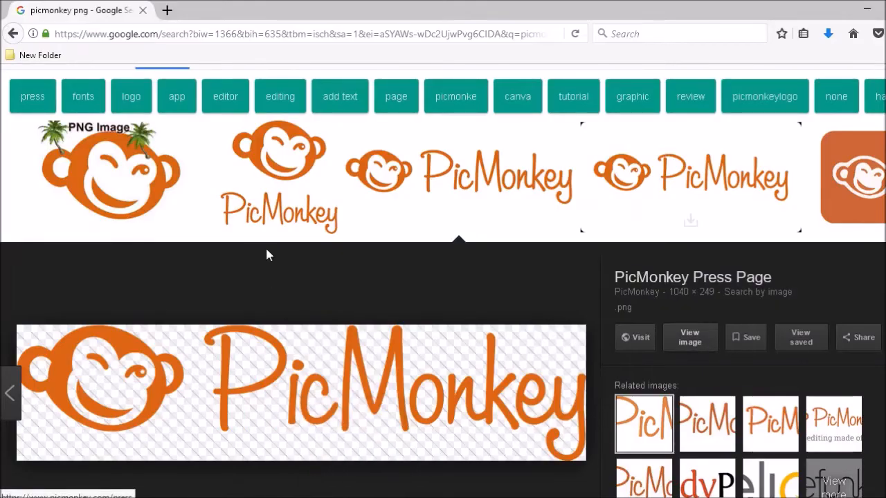
scroll(267, 258, "up", 2)
left_click(205, 96)
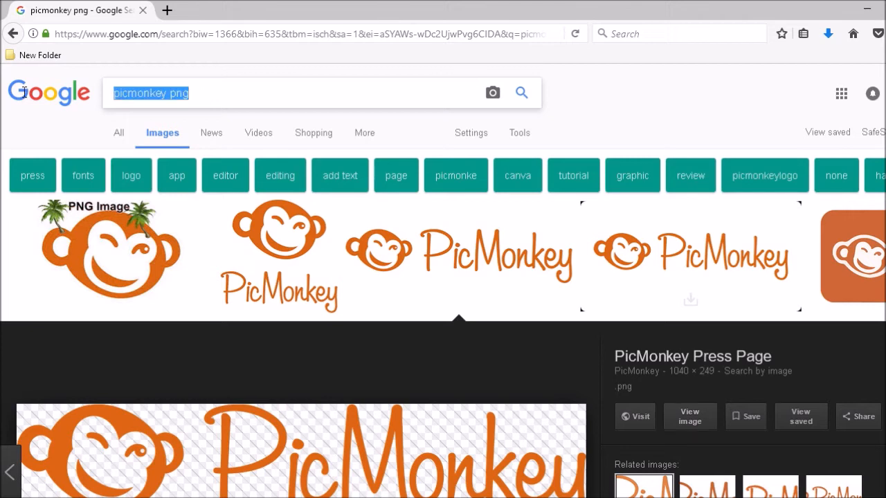
type("t")
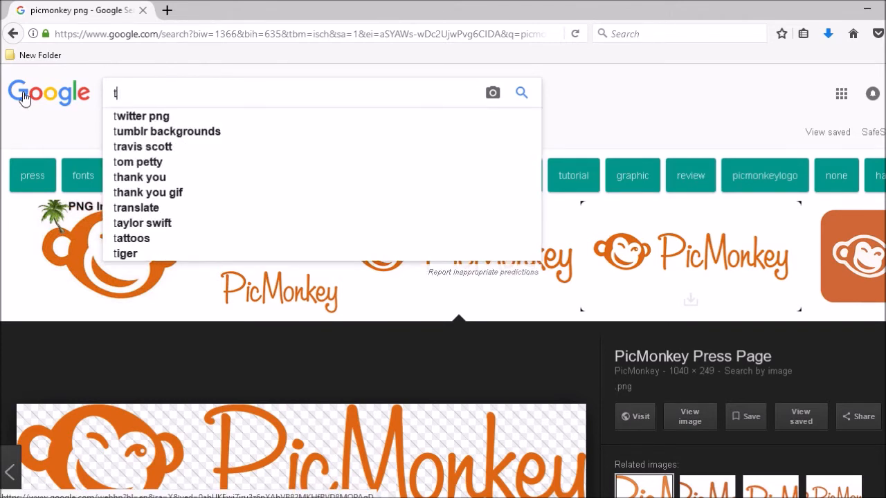
type("witter logo png")
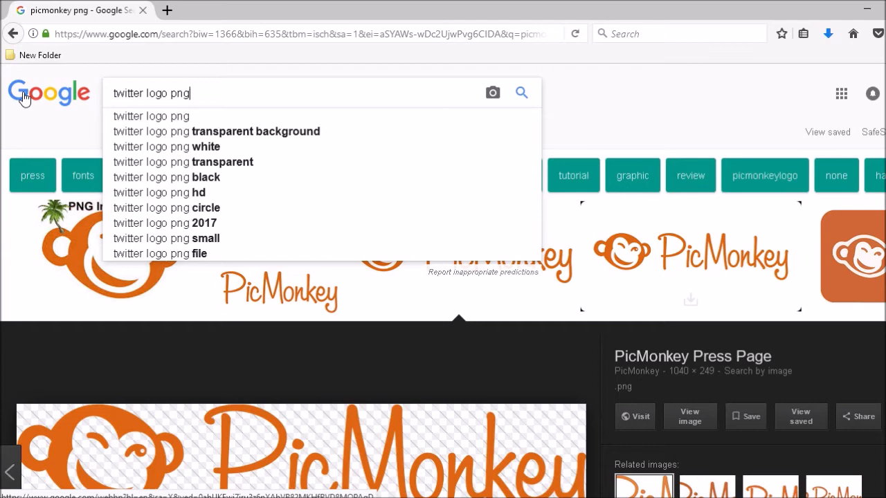
key("Return")
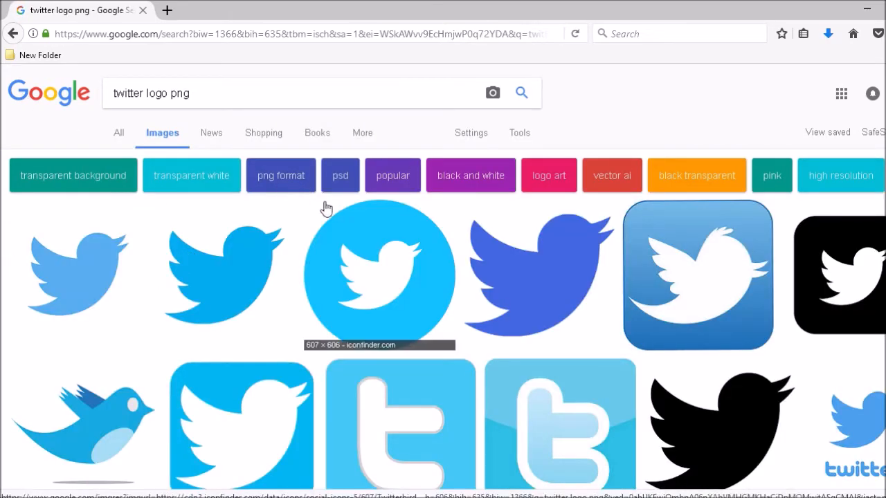
Browse the results and open the round blue bird icon at full size
left_click(84, 265)
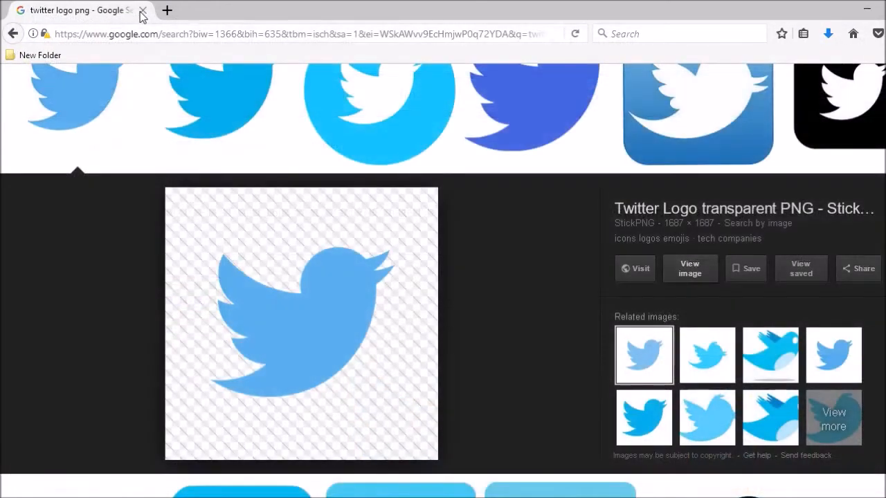
scroll(531, 289, "up", 3)
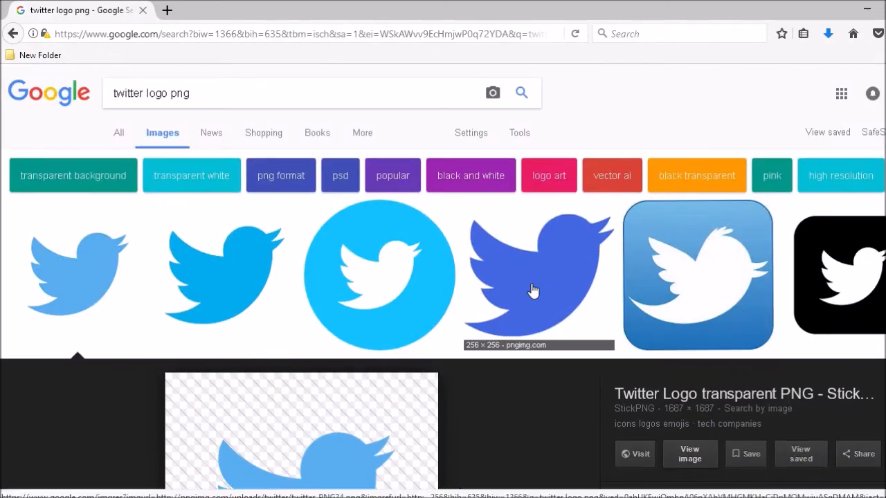
left_click(200, 297)
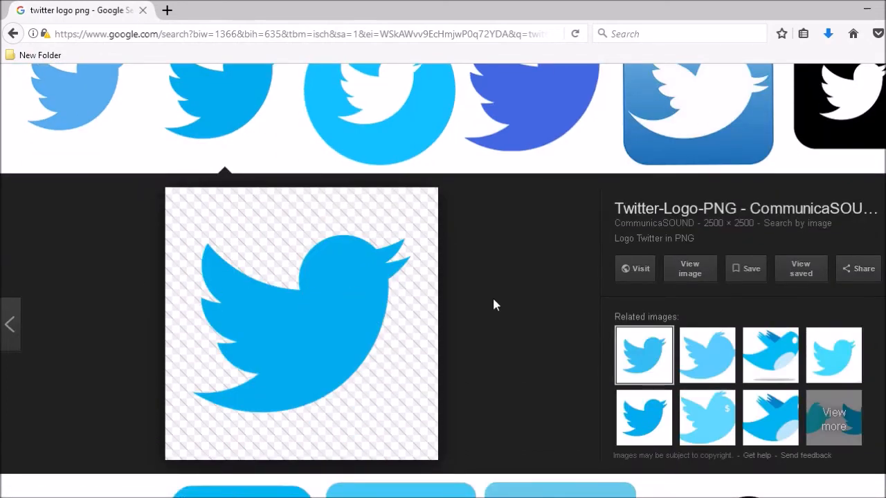
scroll(496, 295, "down", 1)
scroll(497, 294, "down", 5)
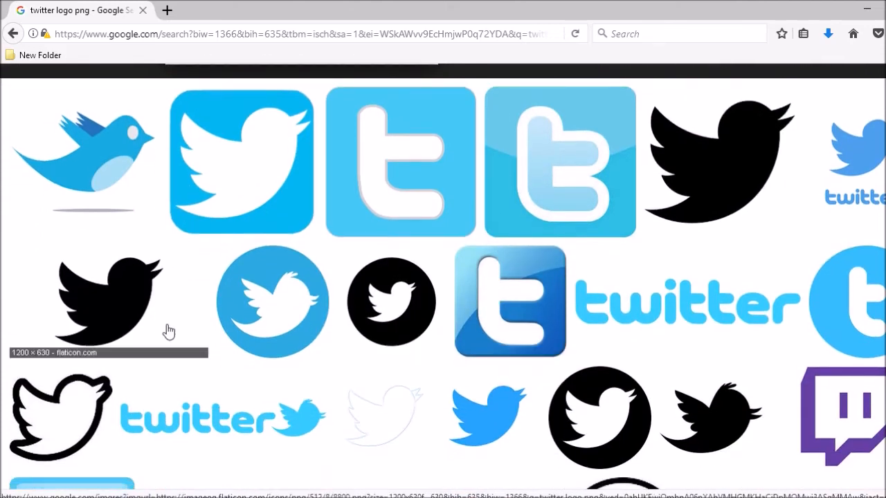
left_click(235, 315)
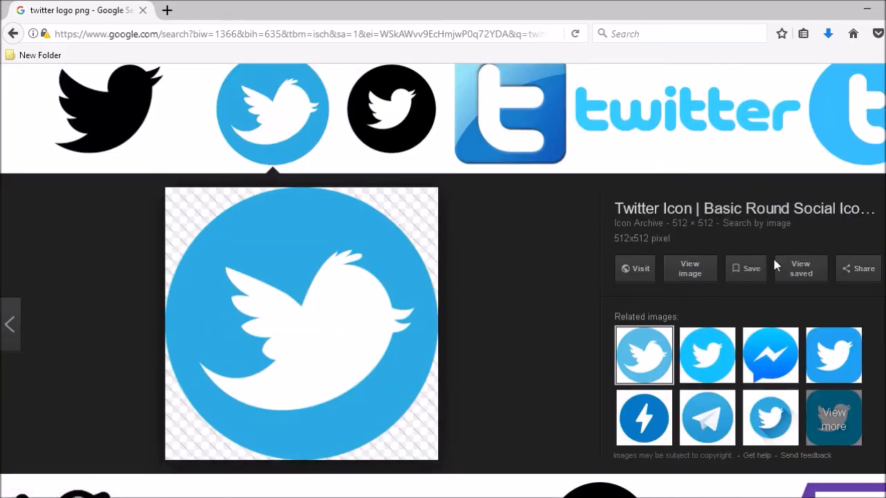
left_click(715, 274)
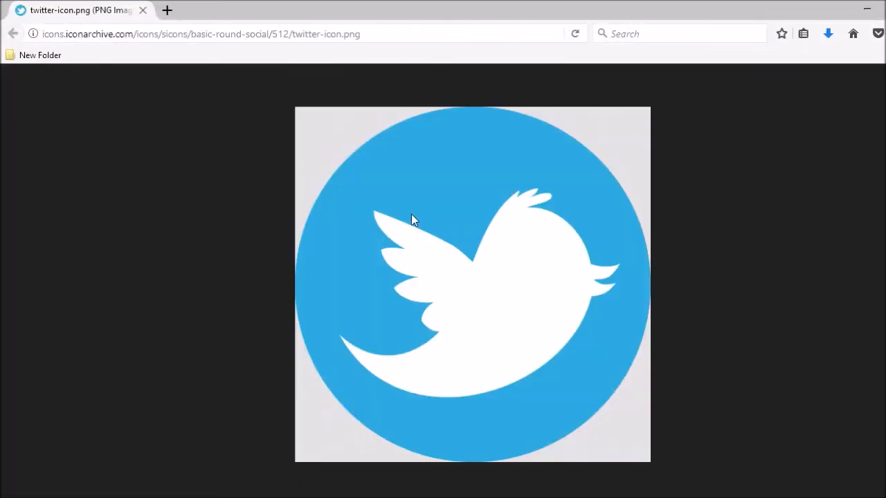
Save the bird image to the png folder as twitter-icon2
right_click(418, 247)
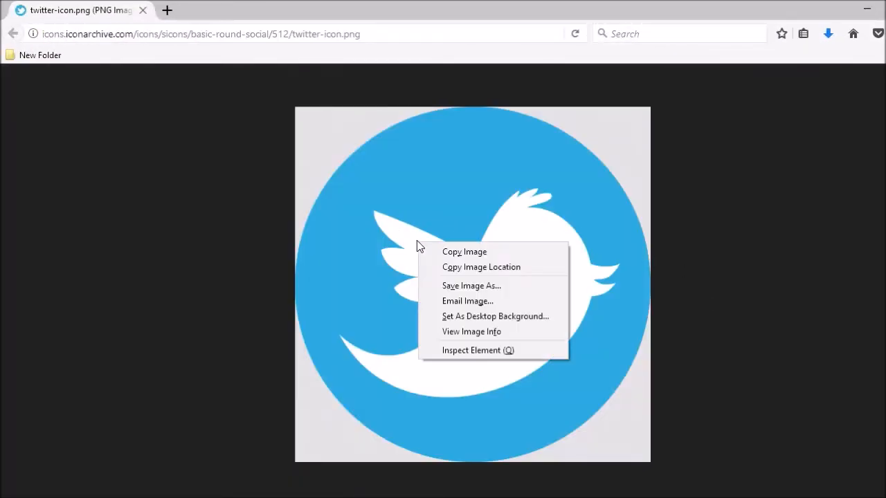
left_click(451, 285)
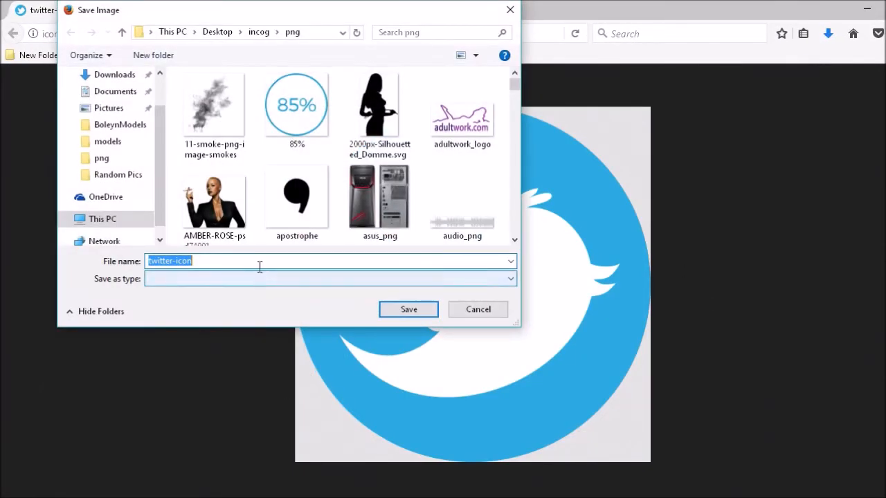
left_click(260, 262)
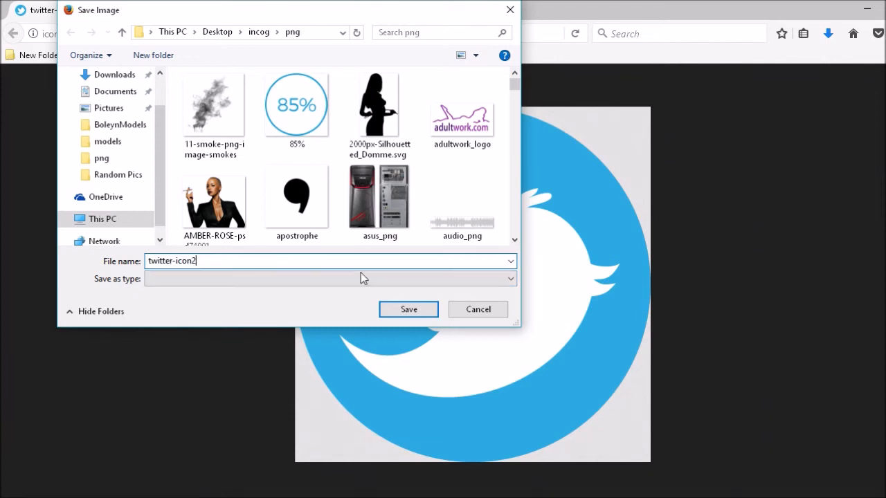
left_click(407, 308)
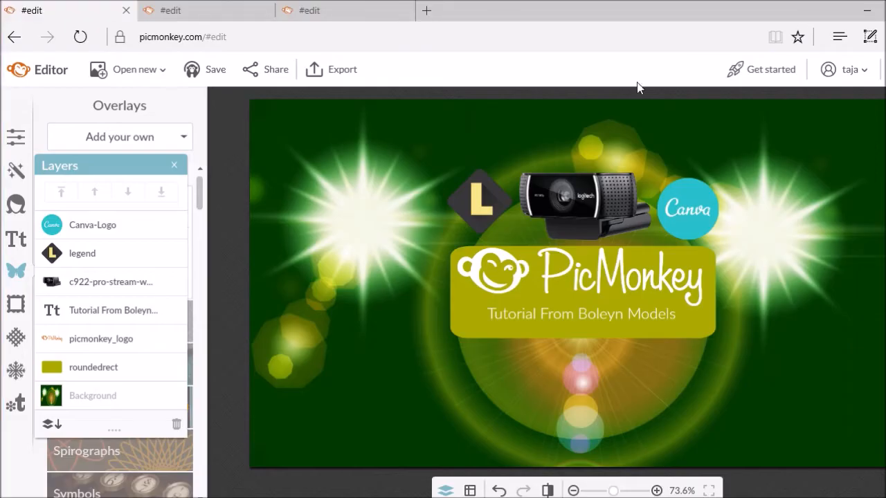
Add twitter-icon2.png from the computer as an overlay
left_click(131, 141)
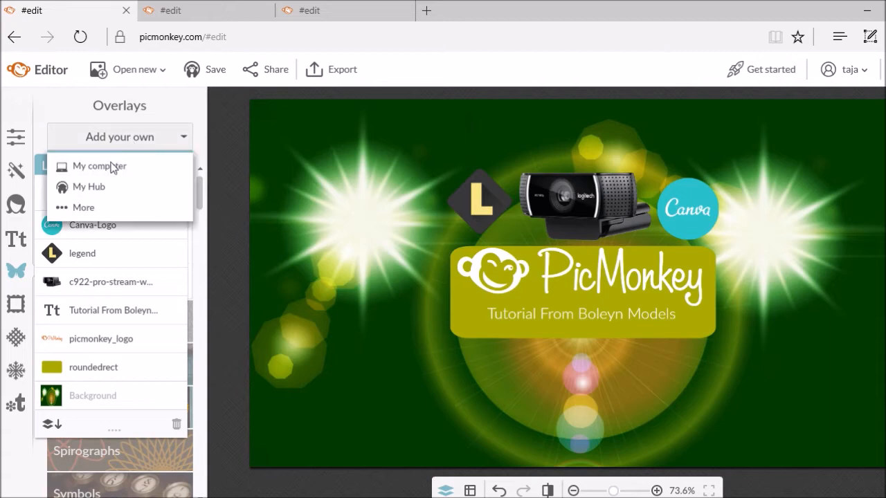
left_click(112, 167)
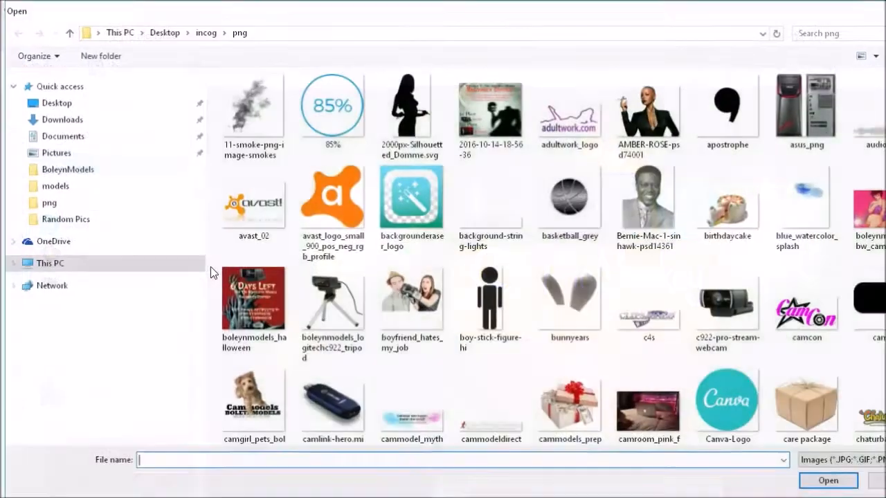
type("twi")
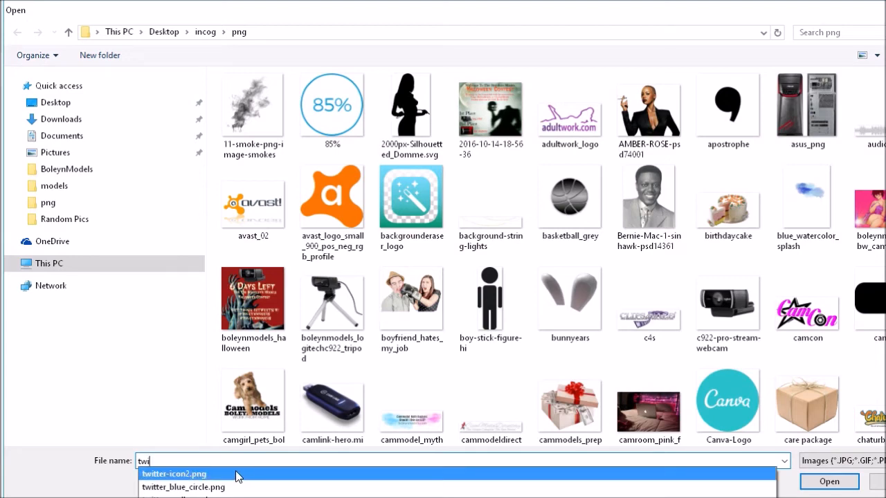
left_click(236, 475)
left_click(805, 484)
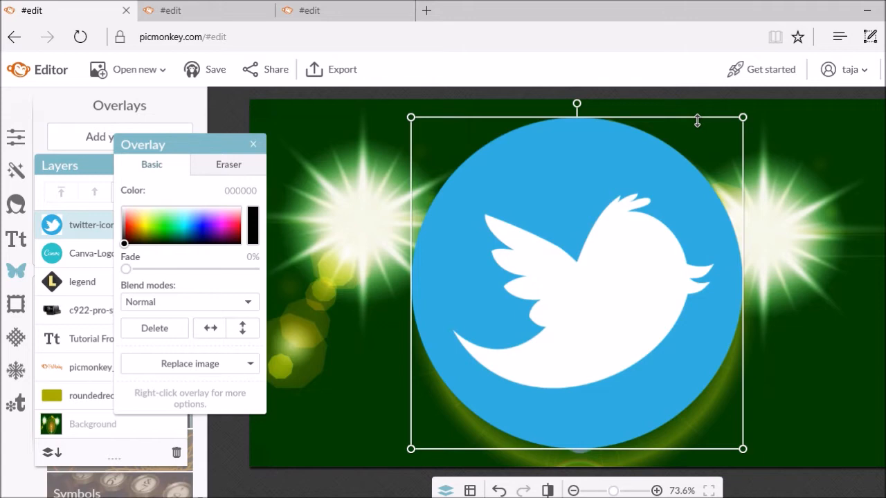
Shrink the Twitter icon and place it in the canvas's bottom-left corner
left_click_drag(697, 122, 640, 314)
left_click_drag(571, 413, 327, 234)
left_click_drag(376, 137, 385, 171)
left_click_drag(340, 209, 312, 404)
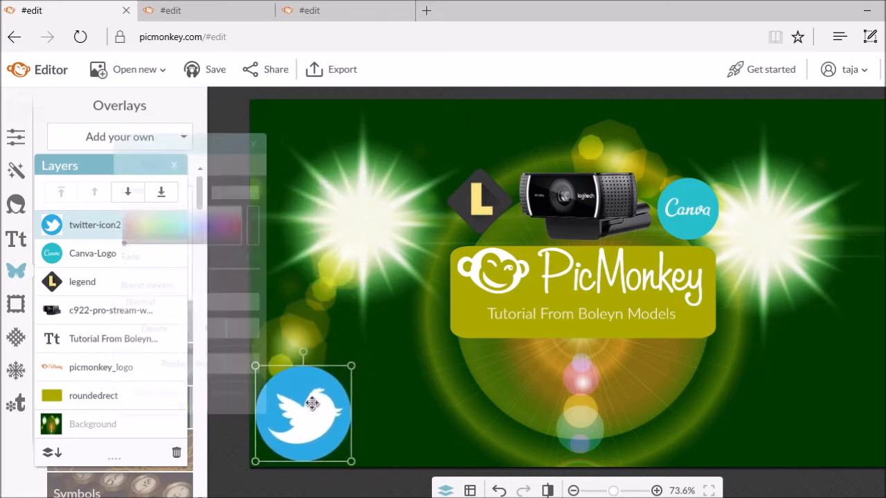
left_click_drag(320, 366, 289, 419)
left_click(326, 426)
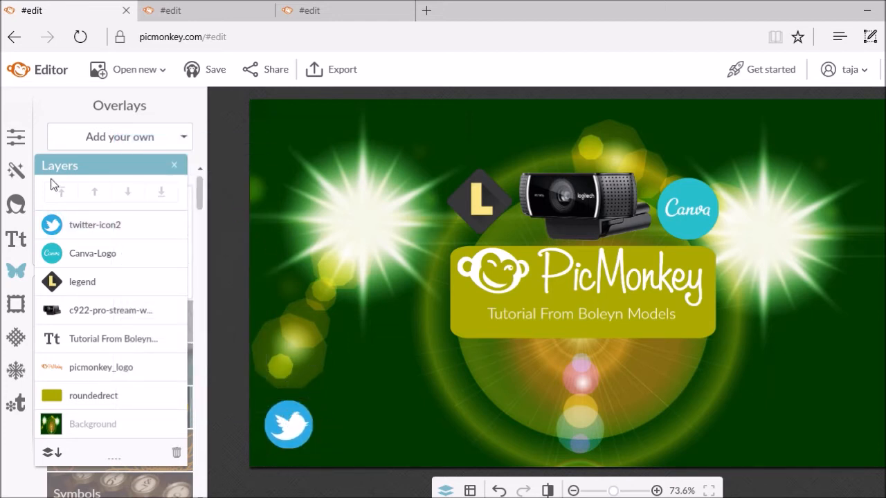
Add a text box containing the account's Twitter handle, moving the panels aside
left_click(18, 240)
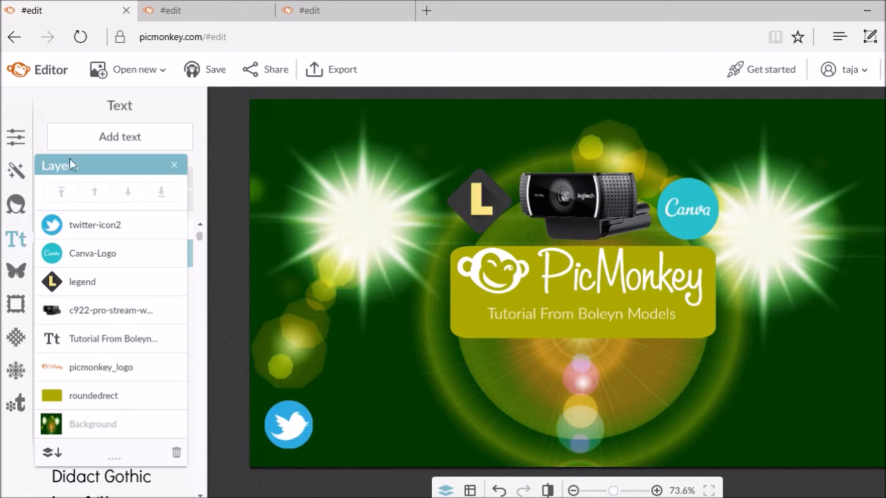
left_click(108, 138)
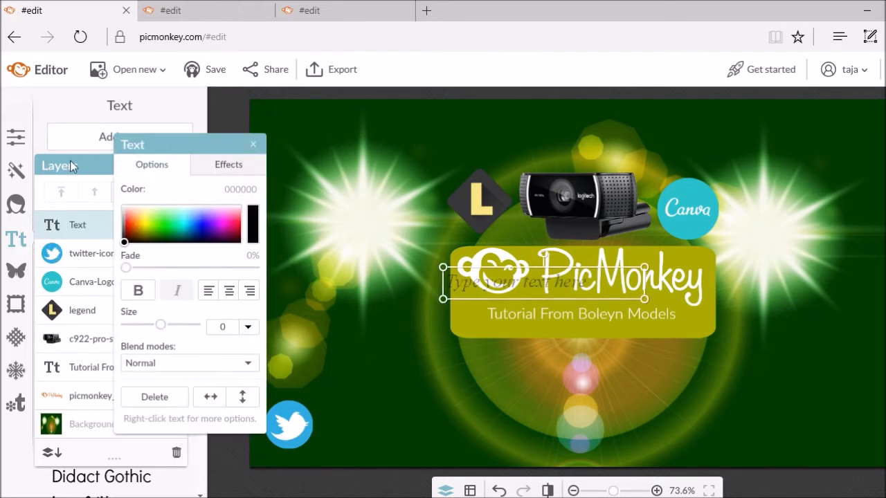
left_click_drag(81, 166, 885, 177)
left_click_drag(209, 147, 317, 138)
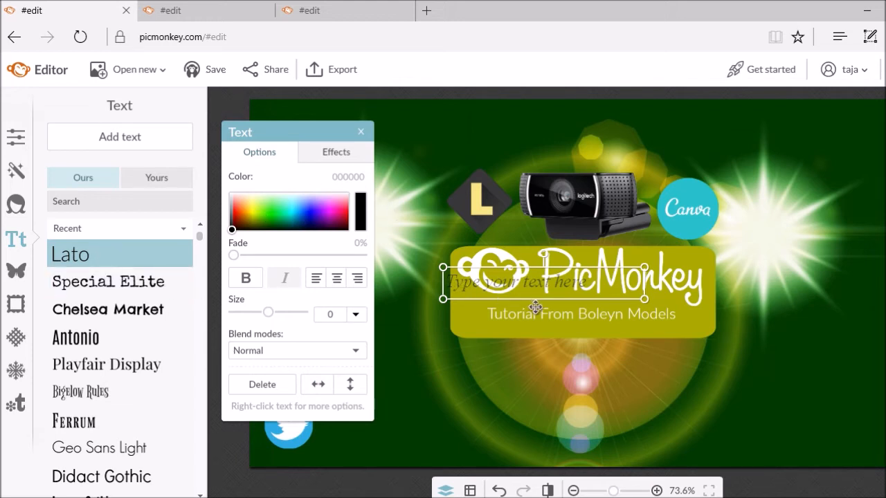
left_click(534, 289)
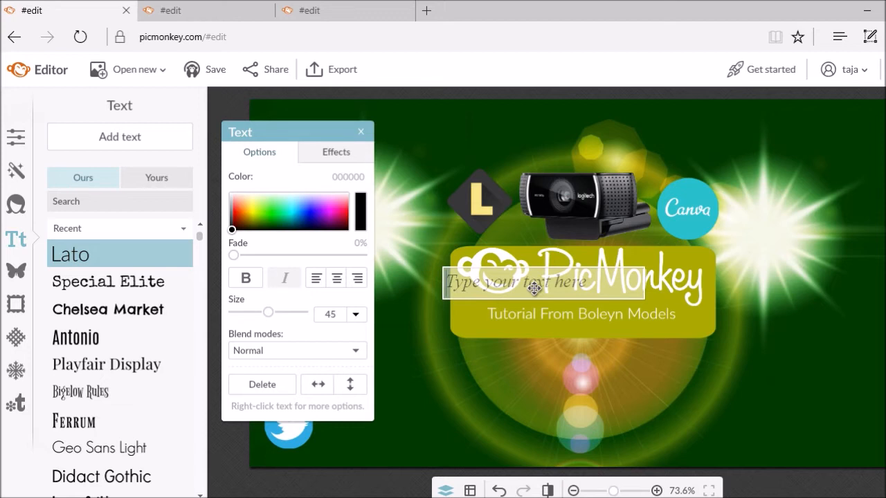
type("@Bol")
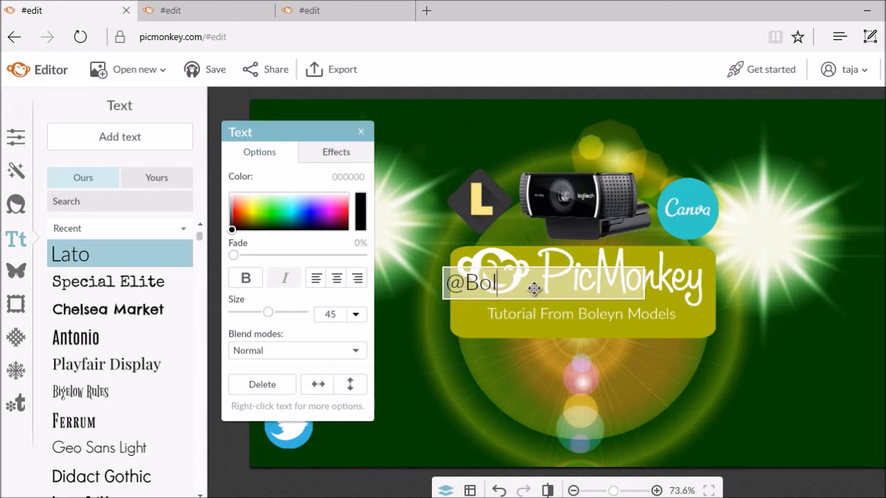
type("eynModels")
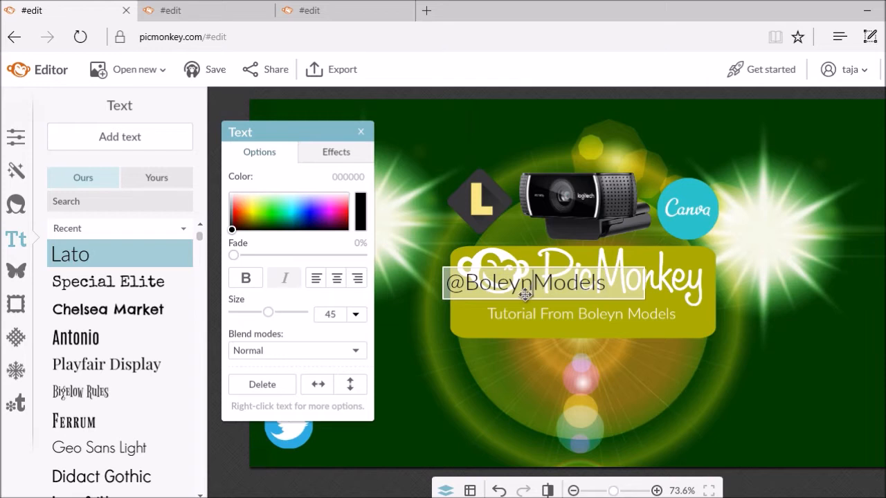
left_click(430, 377)
Colour the handle text white (ffffff) and place it beside the bottom-left Twitter icon
double_click(478, 289)
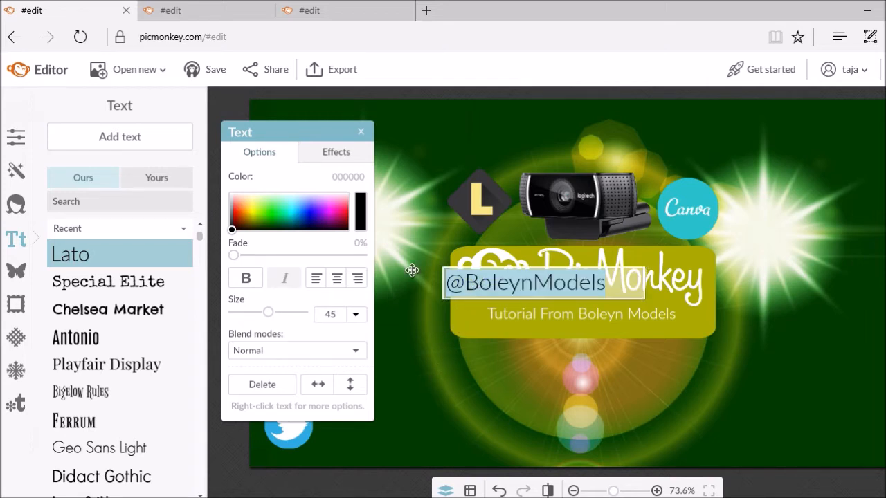
left_click(341, 175)
type("ffffff")
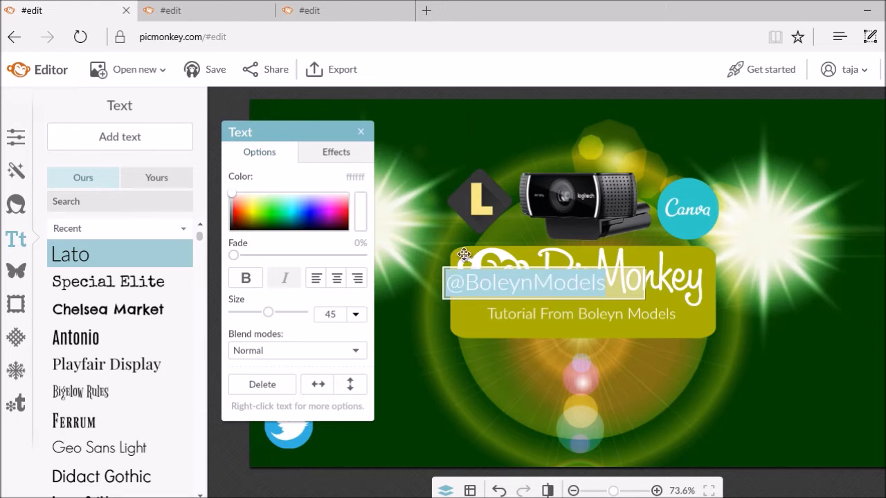
left_click(445, 363)
left_click_drag(516, 289, 393, 431)
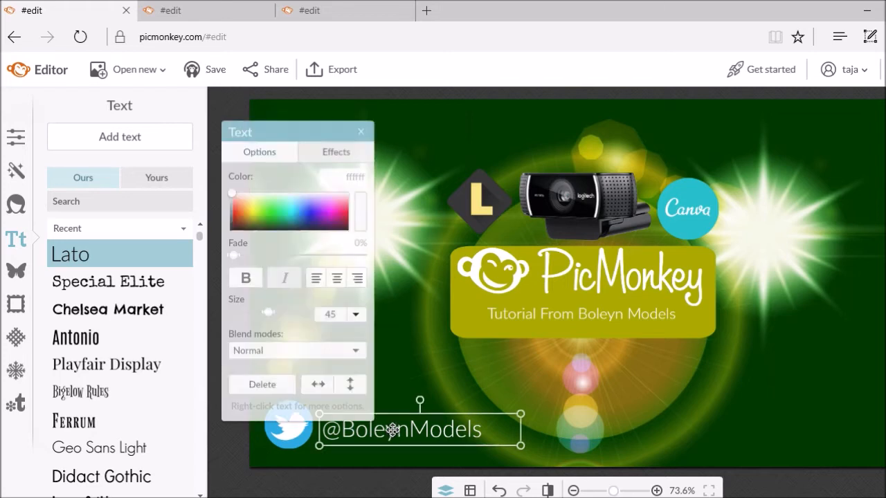
left_click(400, 392)
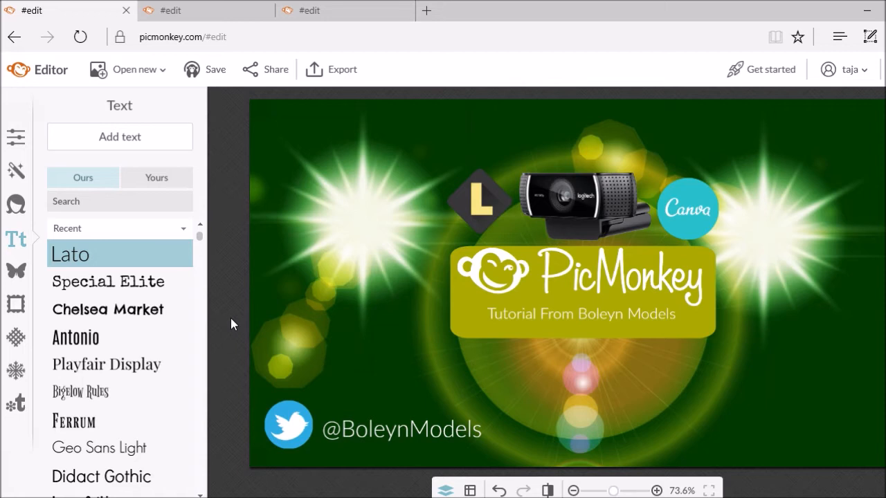
Save the green banner as contentcreators_tutorial at 1280×720 into the BoleynModels folder
left_click(238, 14)
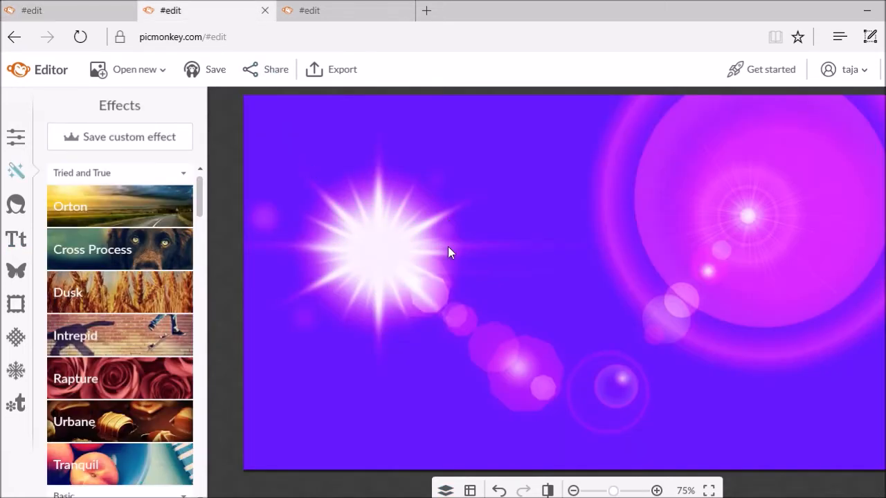
left_click(86, 13)
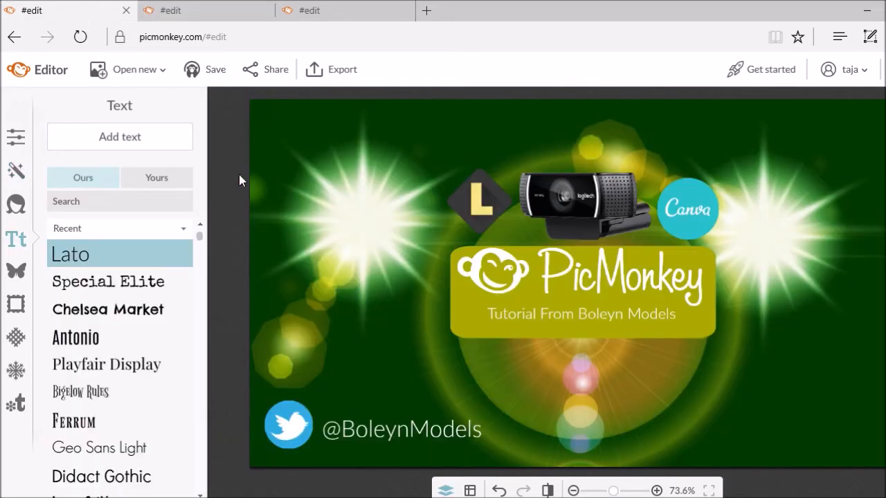
left_click(346, 74)
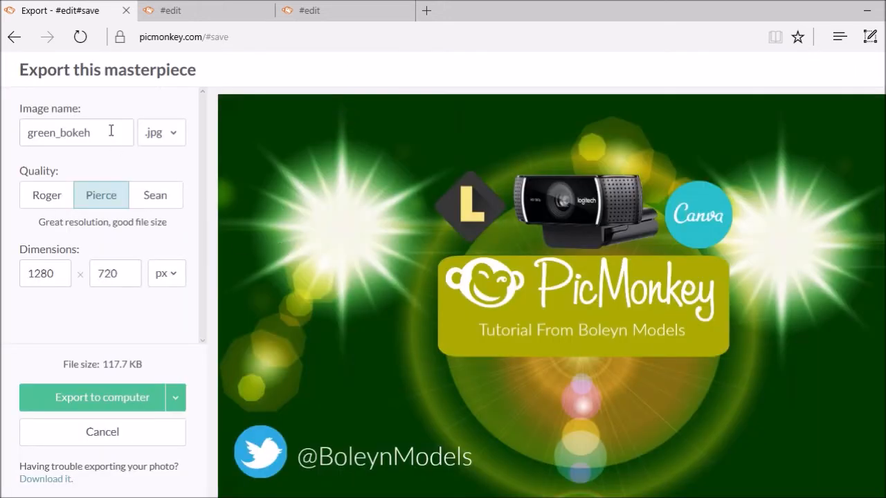
left_click(106, 131)
key("BackSpace")
key("BackSpace")
key("BackSpace")
key("BackSpace")
key("BackSpace")
key("BackSpace")
key("BackSpace")
key("BackSpace")
key("BackSpace")
key("BackSpace")
key("BackSpace")
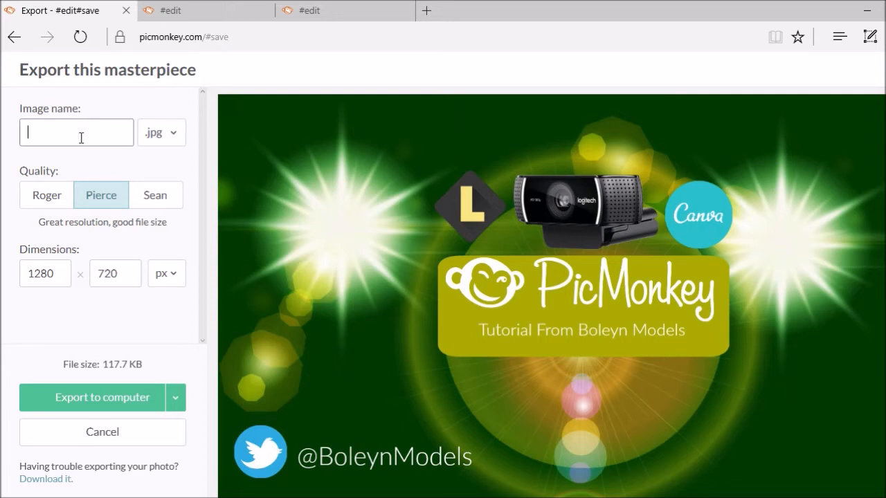
type("ca")
key("BackSpace")
key("BackSpace")
type("contentcreators")
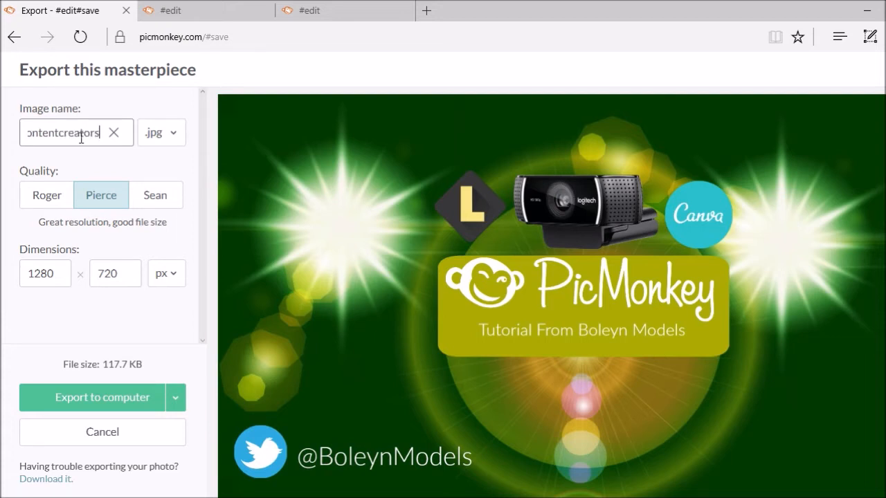
type("_tutorial")
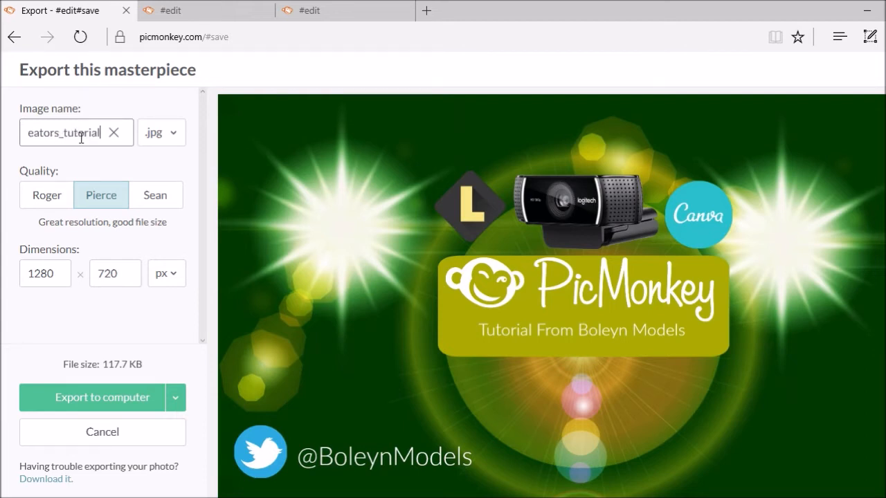
left_click(125, 398)
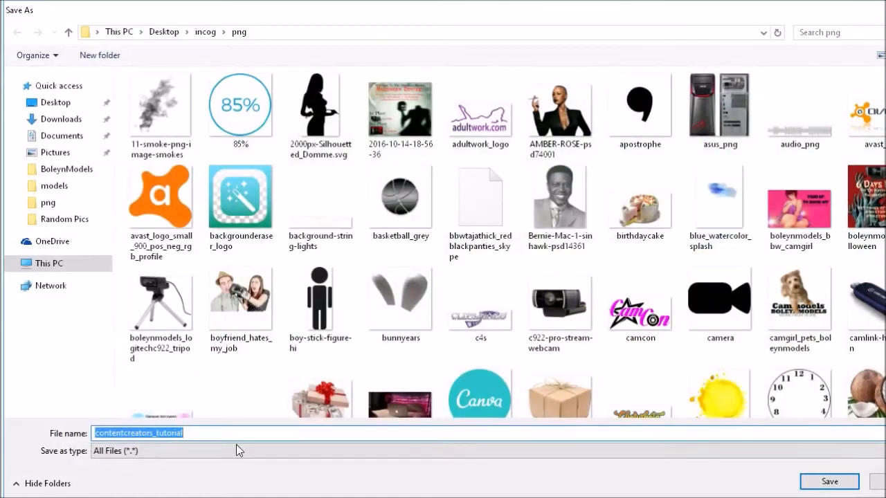
left_click(58, 171)
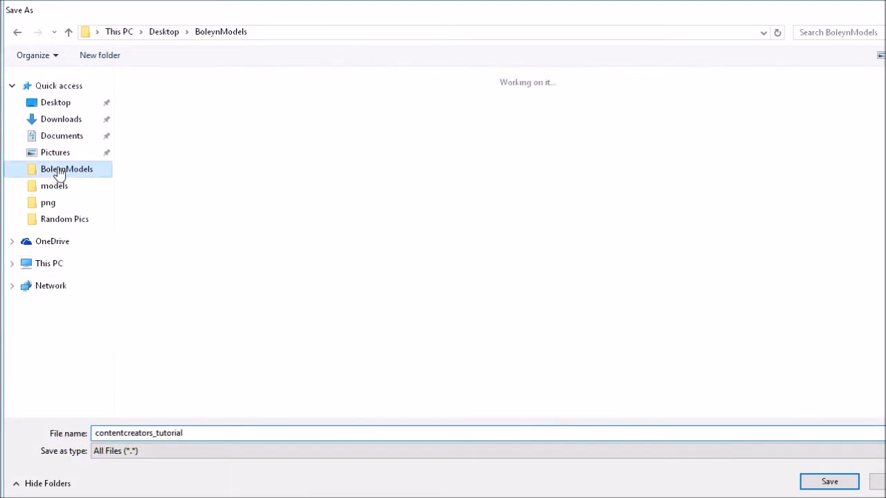
left_click(823, 482)
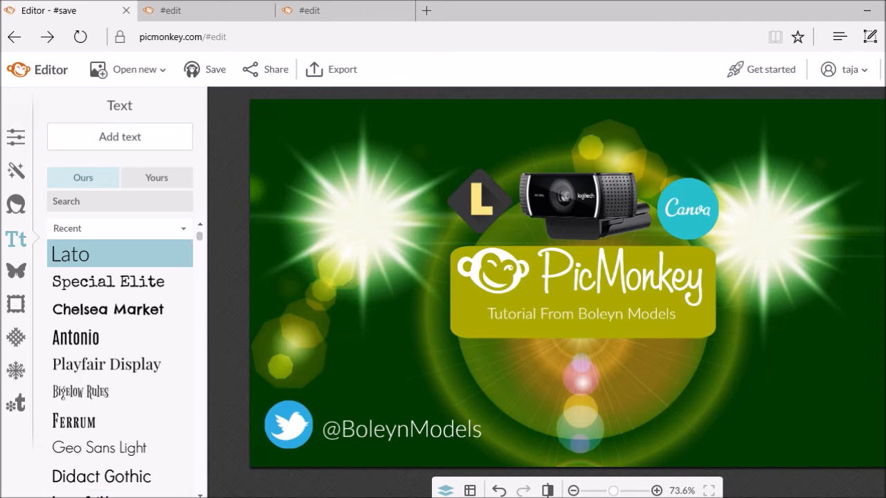
left_click(299, 478)
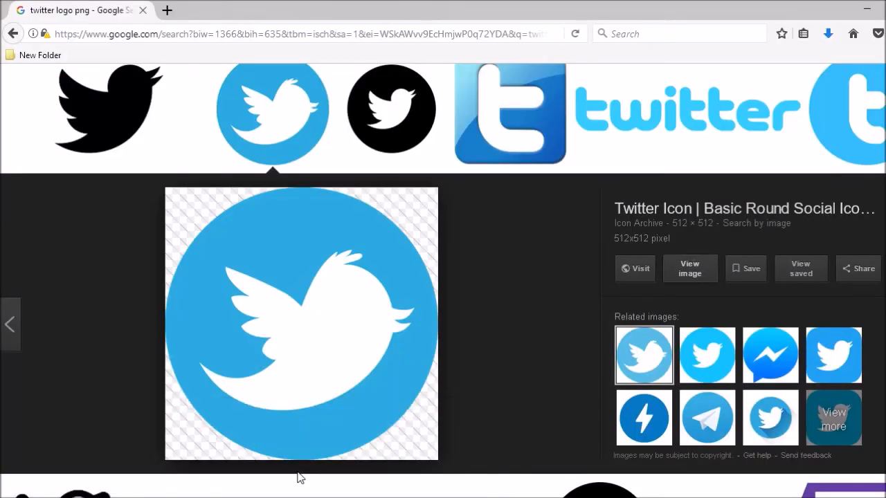
scroll(390, 233, "up", 8)
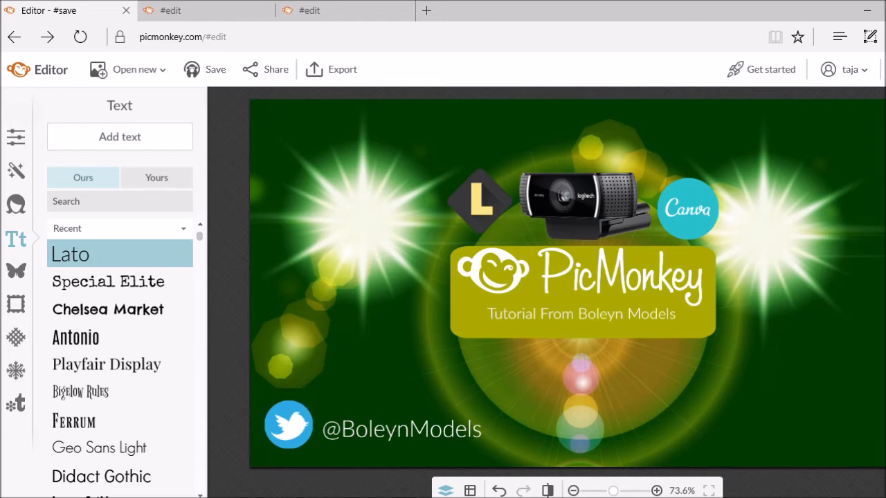
Bring the OBS window forward, then dismiss it to get back to the browser
key("alt+Tab")
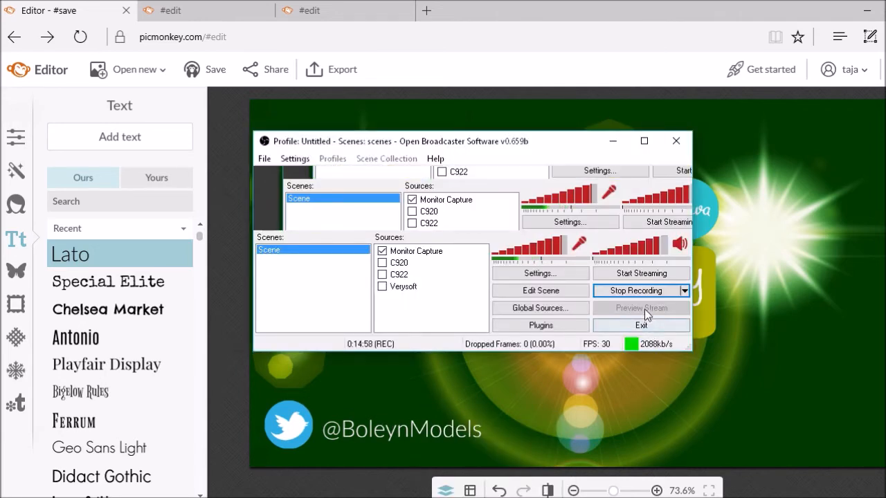
left_click(594, 442)
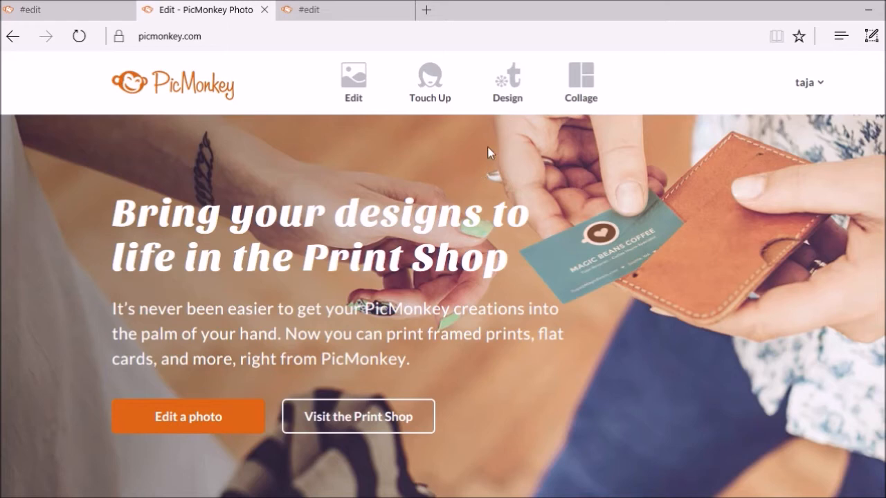
Start a new blank Design canvas and tick Transparent canvas in Canvas Color
mouse_move(501, 103)
left_click(501, 103)
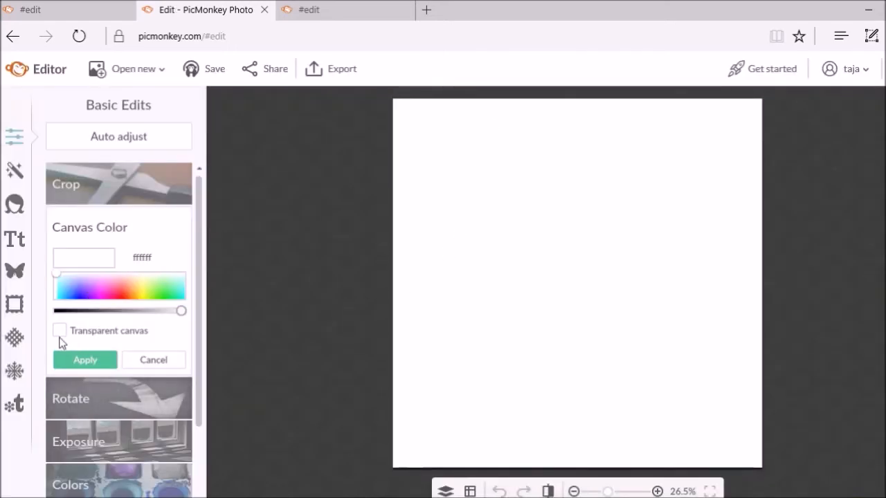
left_click(60, 332)
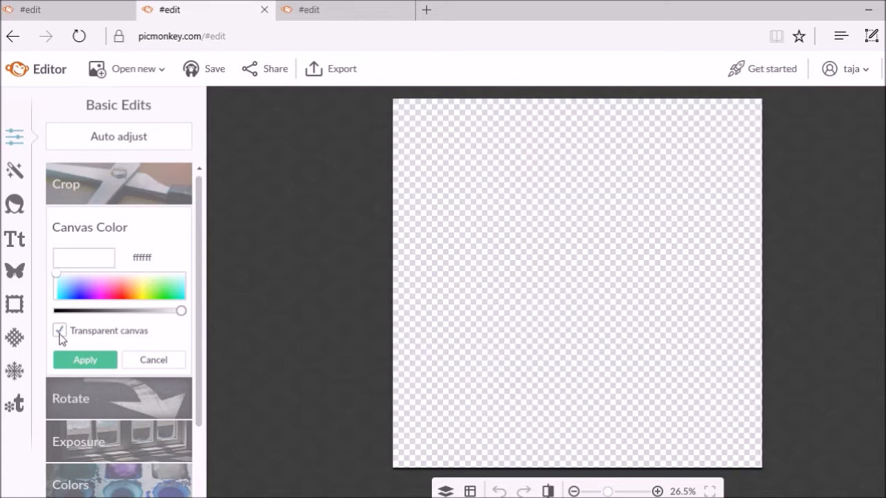
Apply the transparent canvas setting and resize the canvas to 1280 × 720 pixels
left_click(107, 367)
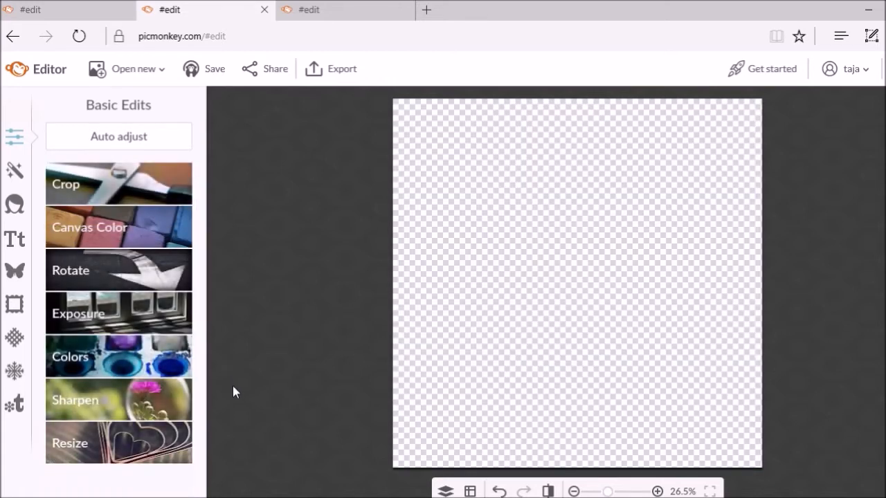
left_click(108, 453)
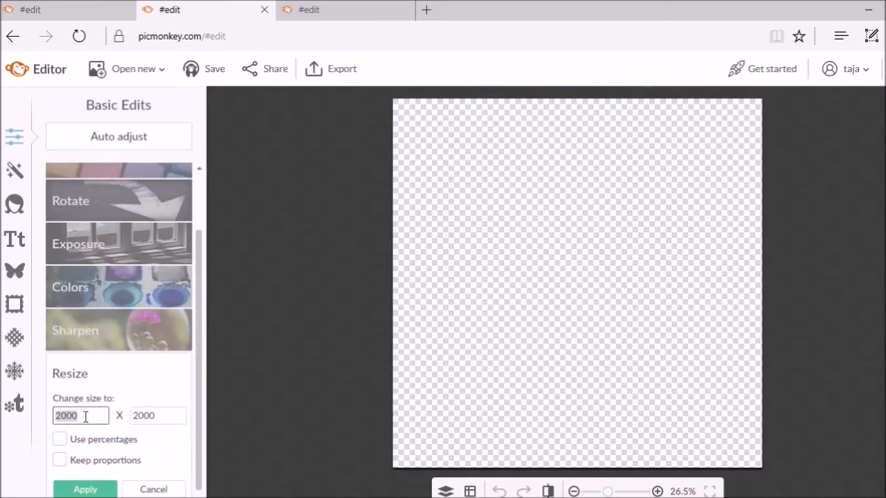
type("12")
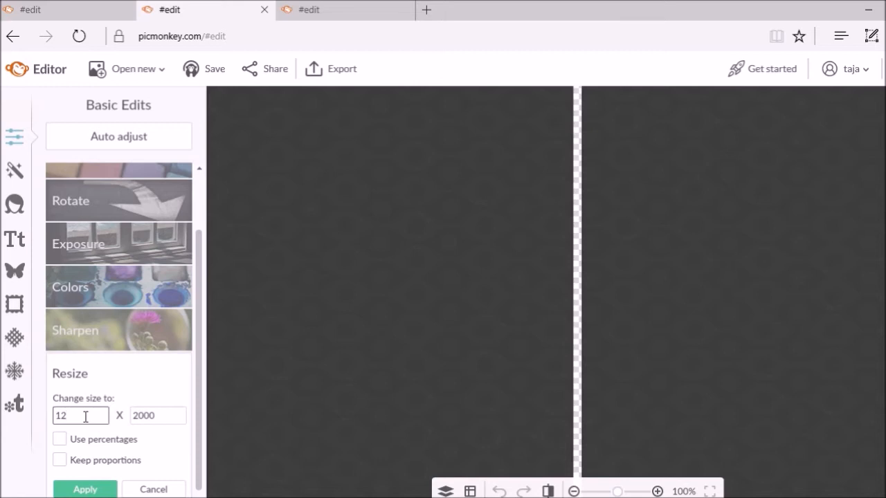
type("80")
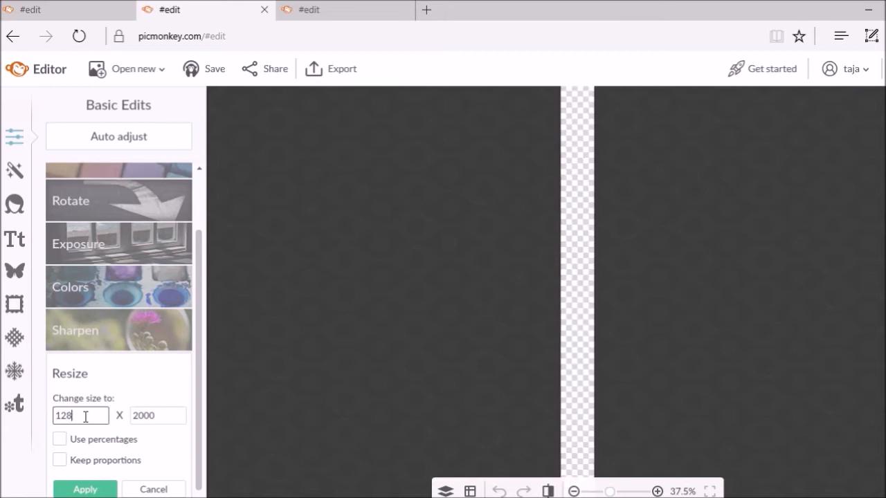
left_click(167, 415)
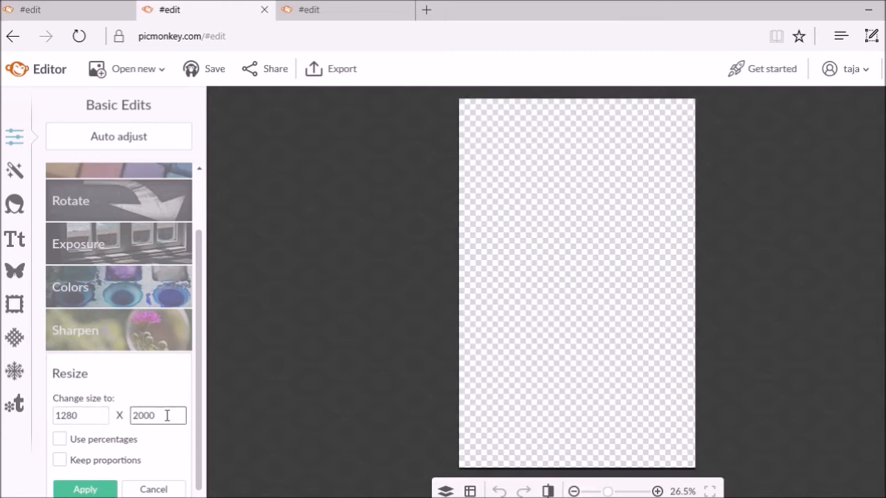
key("BackSpace")
key("BackSpace")
key("BackSpace")
key("BackSpace")
type("1")
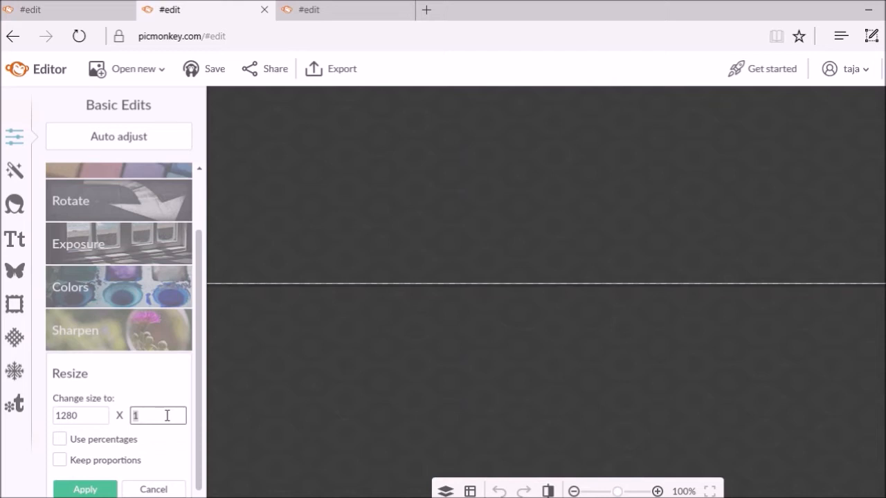
key("BackSpace")
type("7")
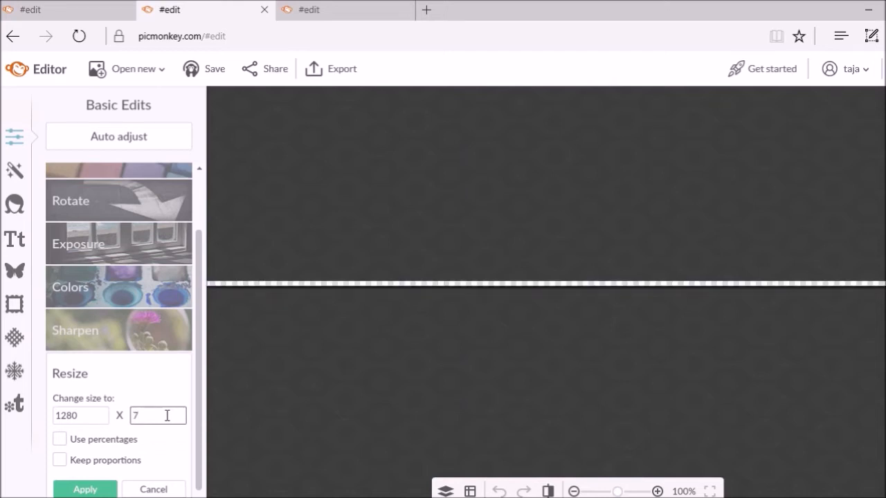
type("20")
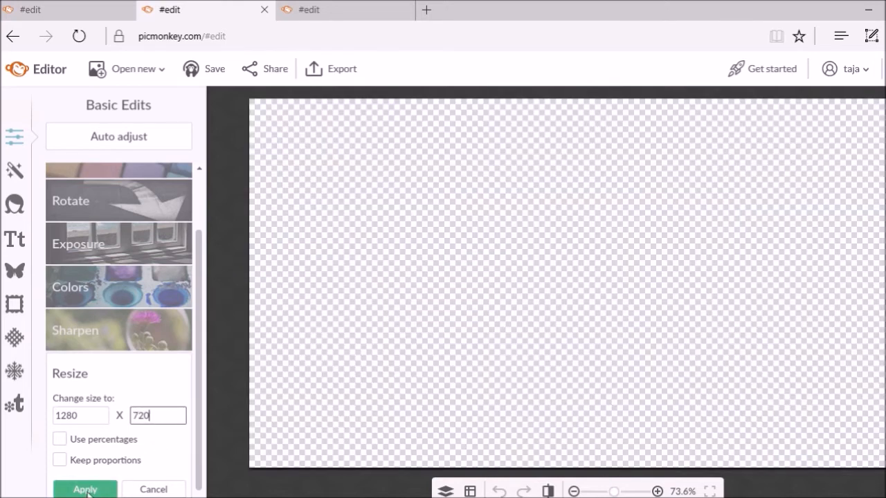
left_click(86, 489)
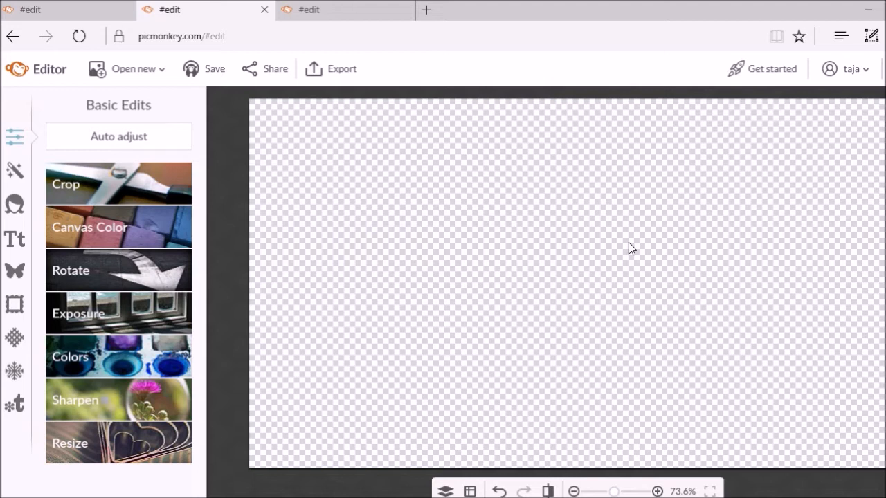
Add purple_bokeh_background.jpg from the computer as an overlay and move the Overlay panel aside
left_click(15, 271)
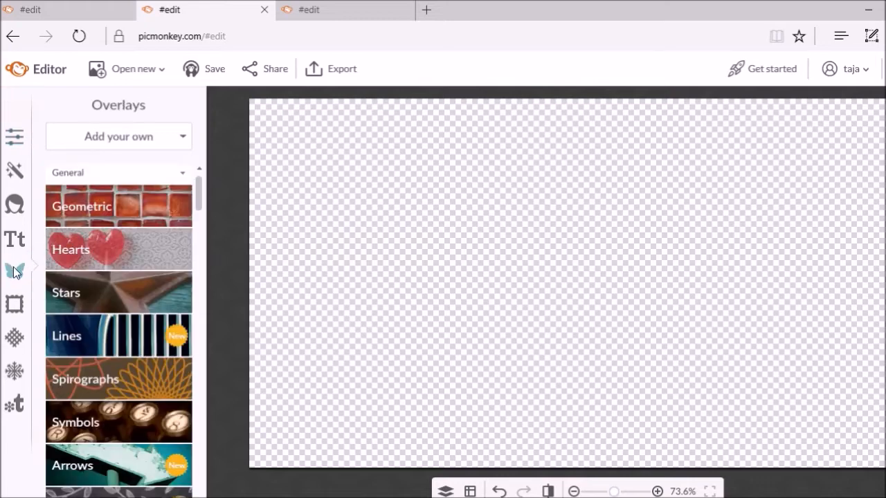
left_click(94, 147)
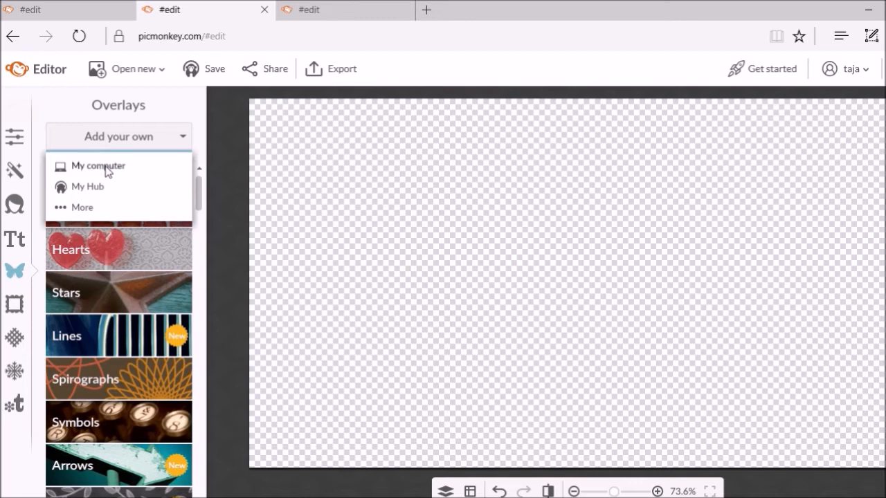
left_click(106, 167)
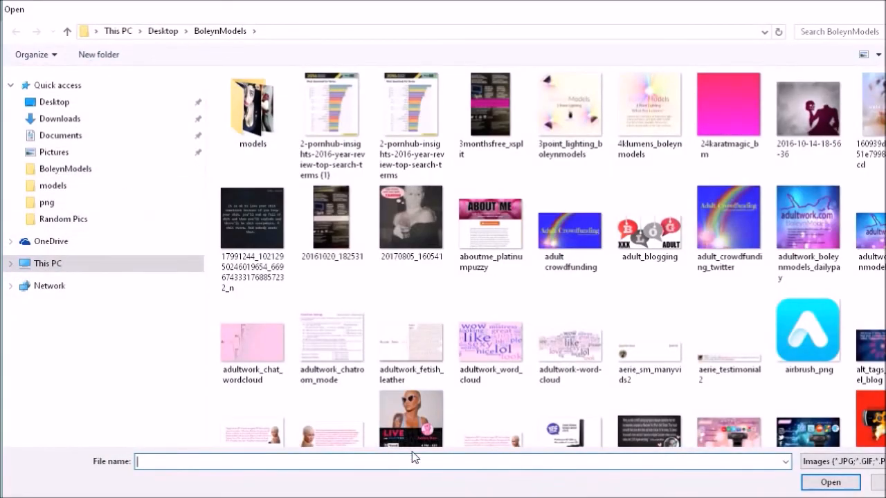
type("pu")
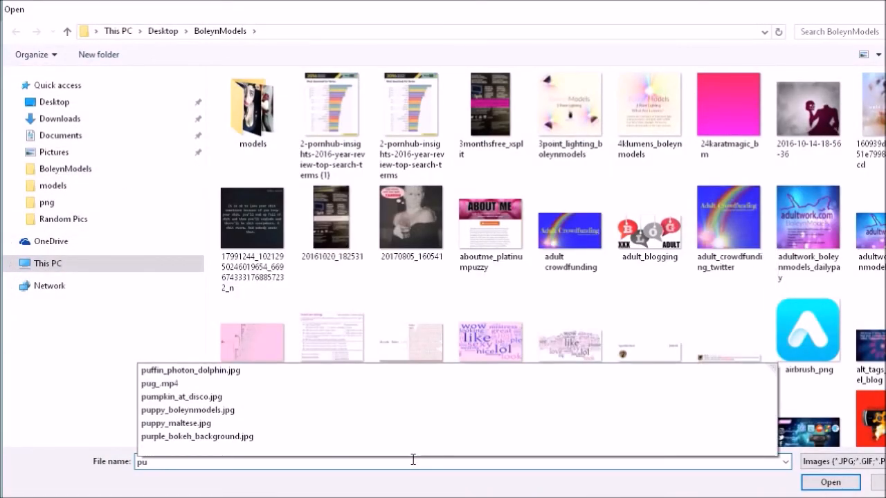
left_click(231, 436)
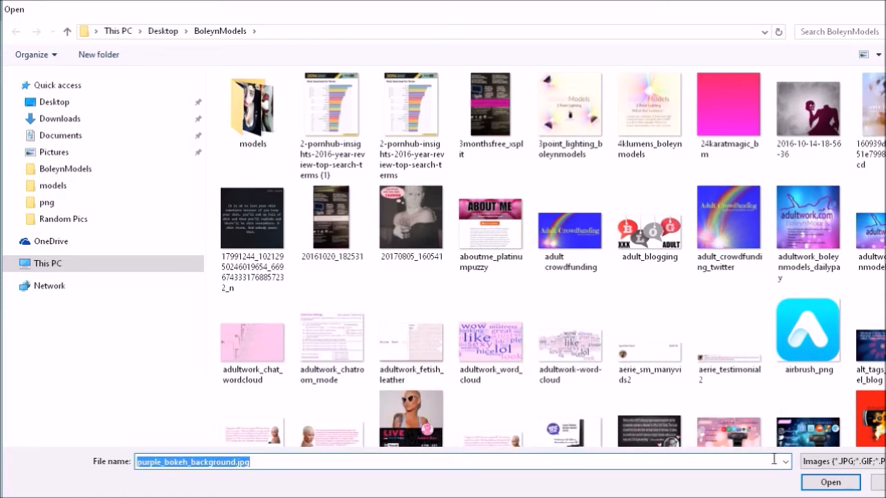
left_click(820, 483)
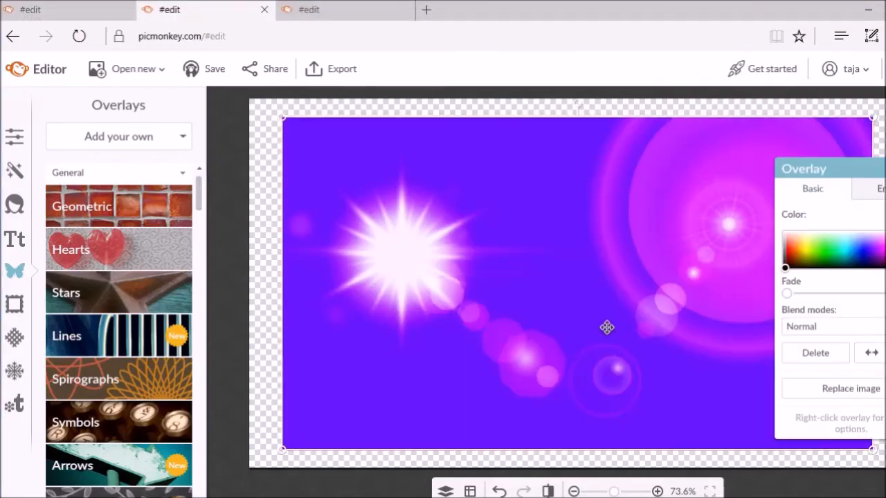
left_click_drag(872, 172, 157, 148)
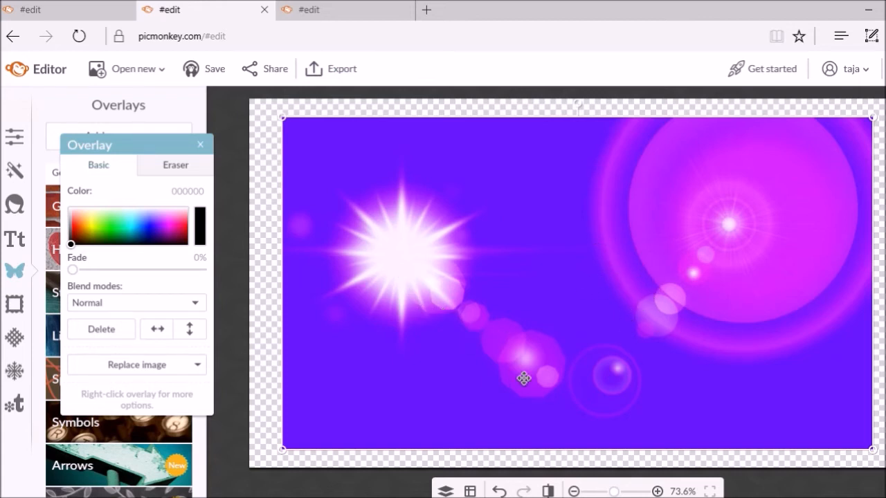
Set the overlay Eraser to size 65 and erase patches and a horizontal band
left_click(184, 172)
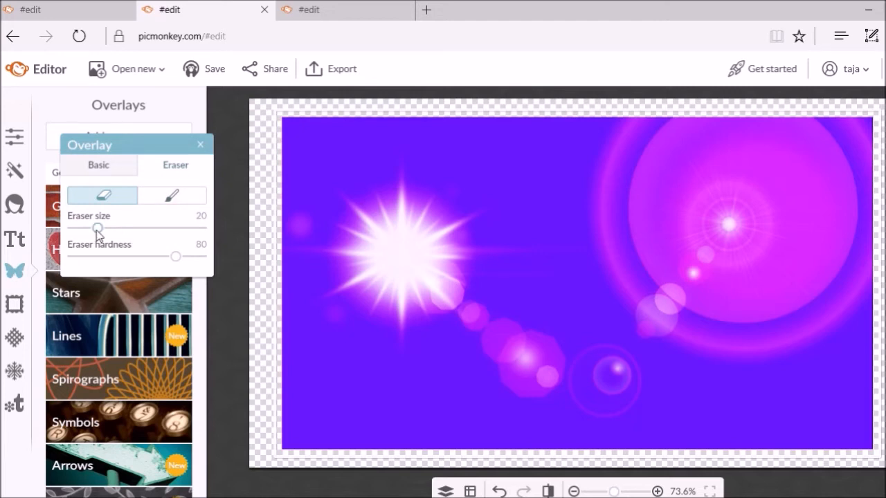
left_click_drag(98, 231, 155, 231)
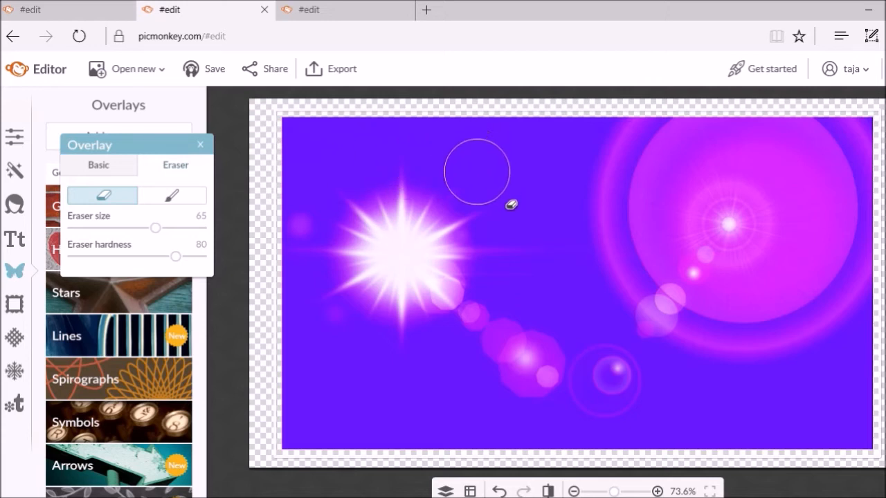
left_click(512, 161)
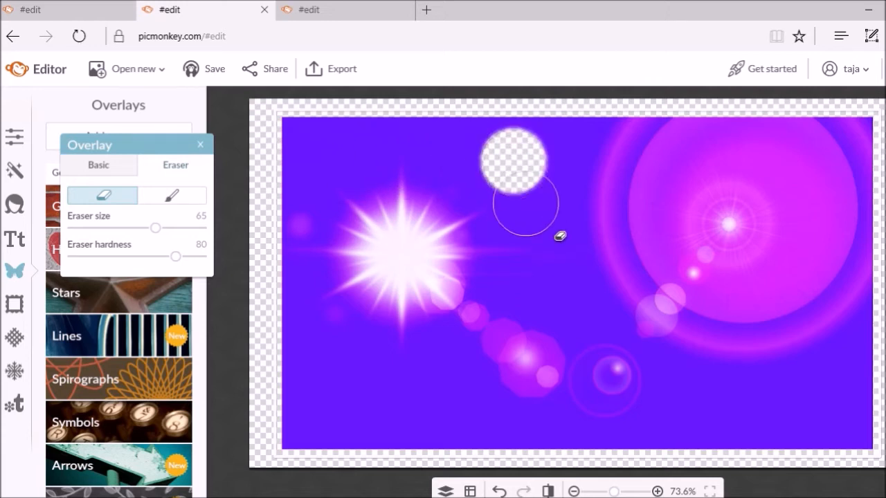
left_click(532, 211)
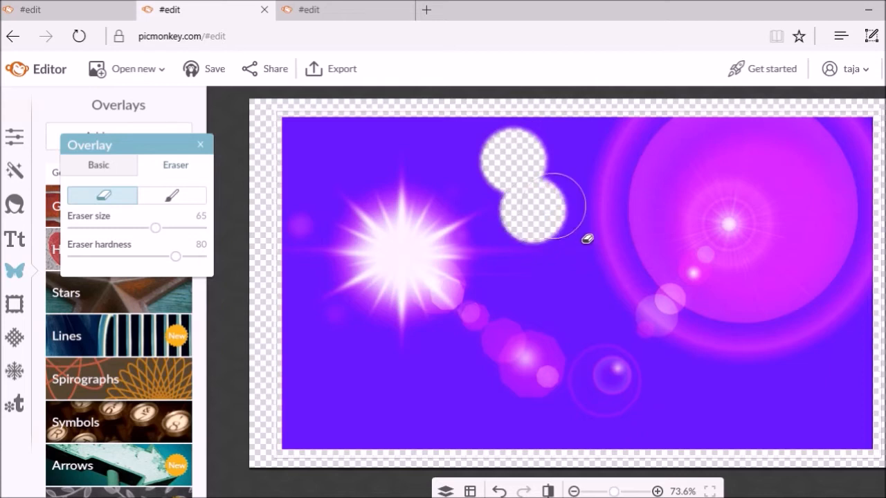
left_click_drag(603, 238, 824, 231)
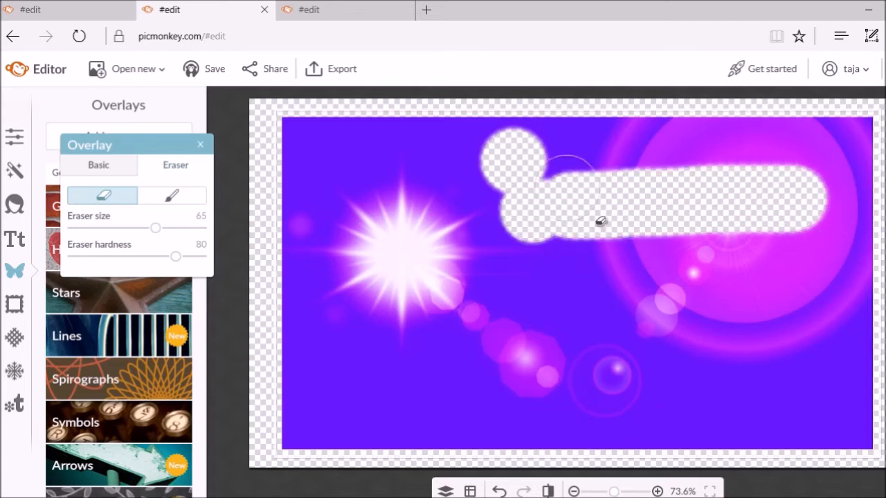
Erase the overlay's top band, magenta arc at right, and bottom-left corner
left_click(558, 176)
mouse_move(560, 178)
left_mouse_down()
mouse_move(776, 195)
mouse_move(805, 312)
mouse_move(764, 316)
mouse_move(715, 346)
mouse_move(674, 336)
mouse_move(649, 301)
mouse_move(669, 285)
mouse_move(735, 283)
mouse_move(776, 325)
left_mouse_up()
mouse_move(752, 382)
left_mouse_down()
mouse_move(724, 367)
mouse_move(777, 381)
mouse_move(794, 434)
mouse_move(846, 460)
mouse_move(868, 459)
mouse_move(873, 415)
mouse_move(826, 398)
mouse_move(827, 336)
mouse_move(879, 374)
mouse_move(860, 312)
mouse_move(883, 223)
mouse_move(882, 170)
left_mouse_up()
mouse_move(860, 198)
left_mouse_down()
mouse_move(867, 174)
mouse_move(682, 182)
mouse_move(547, 179)
mouse_move(473, 166)
mouse_move(412, 173)
mouse_move(405, 162)
mouse_move(421, 154)
mouse_move(329, 161)
mouse_move(322, 182)
mouse_move(363, 171)
mouse_move(318, 194)
left_mouse_up()
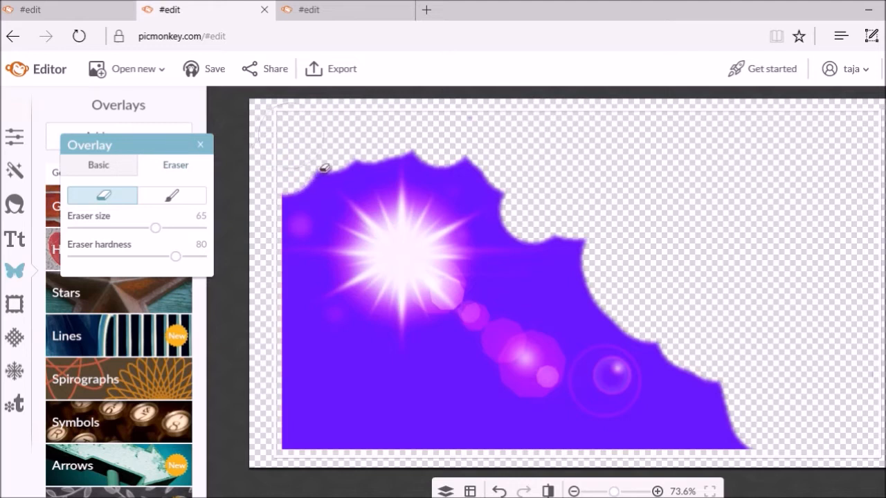
mouse_move(333, 469)
left_mouse_down()
mouse_move(326, 381)
mouse_move(366, 465)
mouse_move(400, 466)
mouse_move(368, 418)
mouse_move(362, 390)
mouse_move(395, 395)
mouse_move(434, 470)
mouse_move(467, 461)
mouse_move(476, 387)
mouse_move(460, 413)
mouse_move(501, 421)
mouse_move(502, 458)
mouse_move(604, 472)
left_mouse_up()
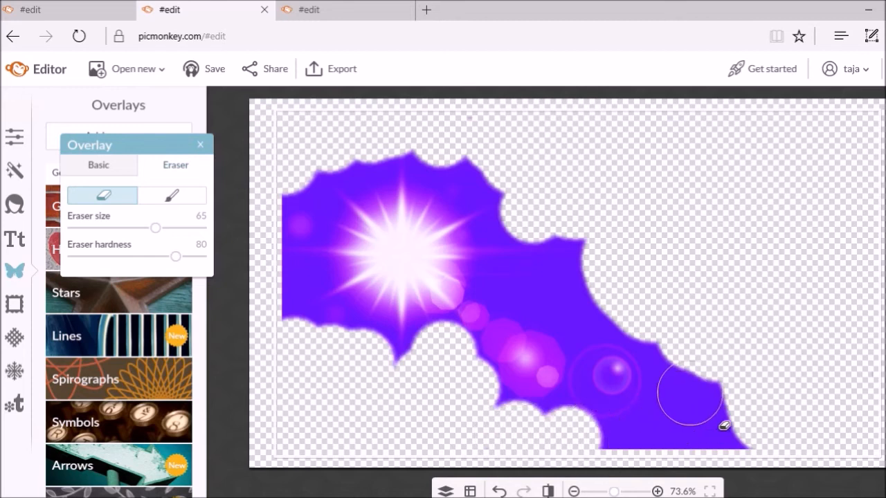
Erase most of the blob's lower-right lobe and bite chunks from its right edge
left_click(656, 419)
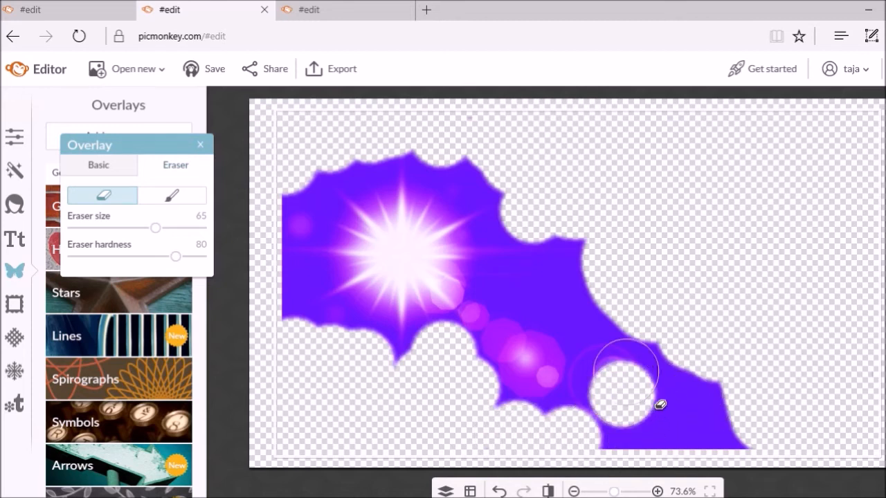
left_click(666, 380)
mouse_move(682, 393)
left_mouse_down()
mouse_move(741, 425)
mouse_move(771, 455)
mouse_move(667, 469)
mouse_move(624, 459)
left_mouse_up()
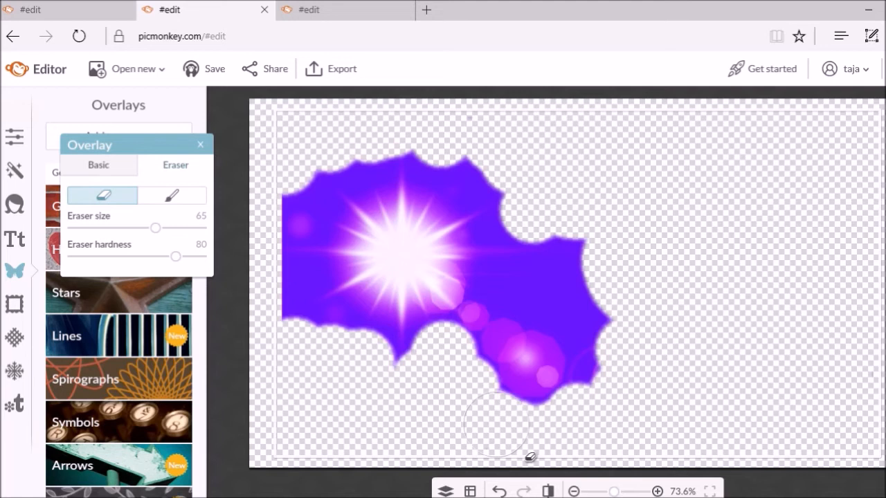
left_click_drag(649, 364, 641, 359)
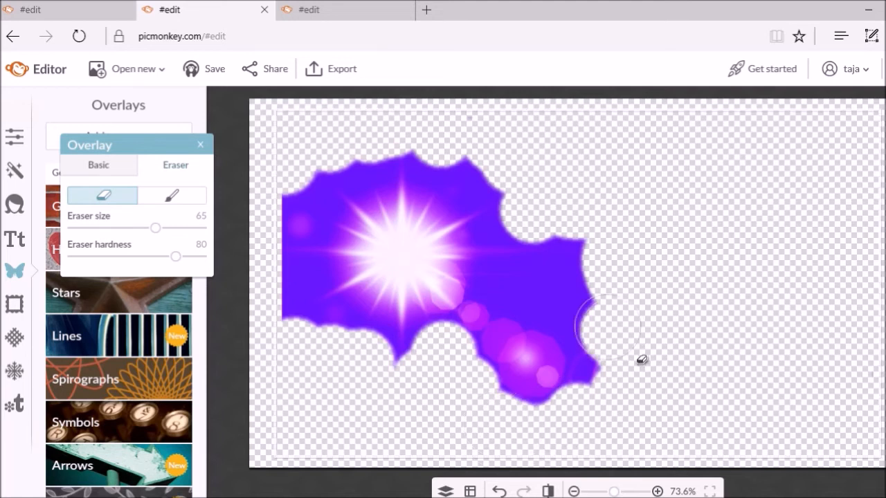
left_click(617, 297)
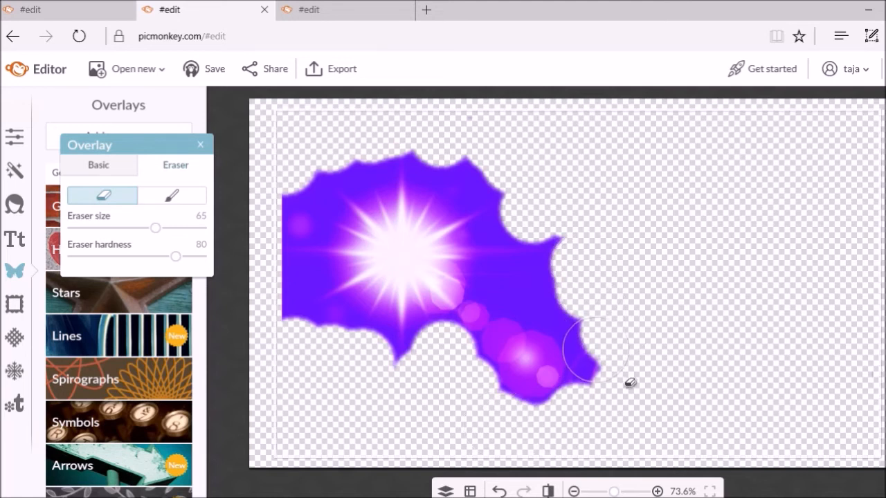
left_click(600, 359)
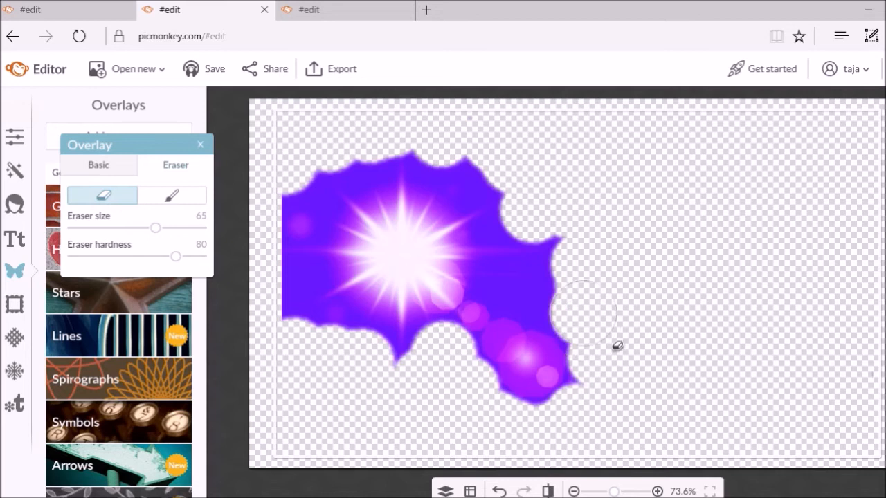
left_click(598, 283)
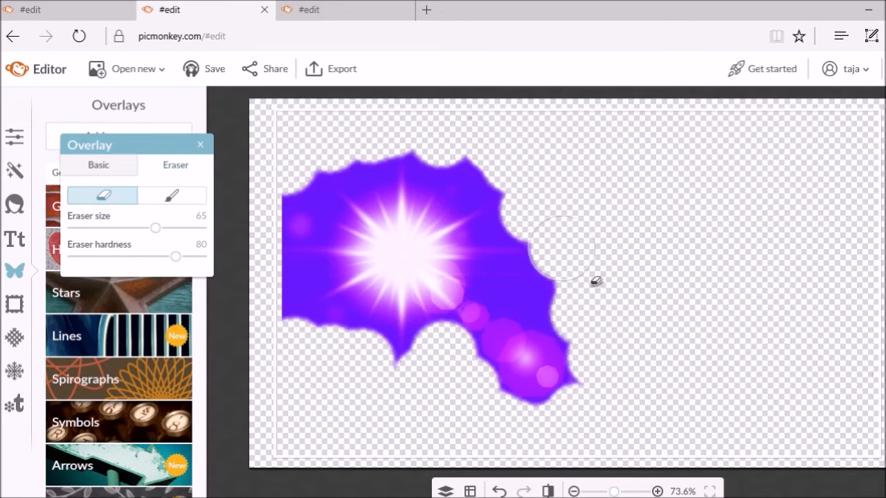
left_click(586, 321)
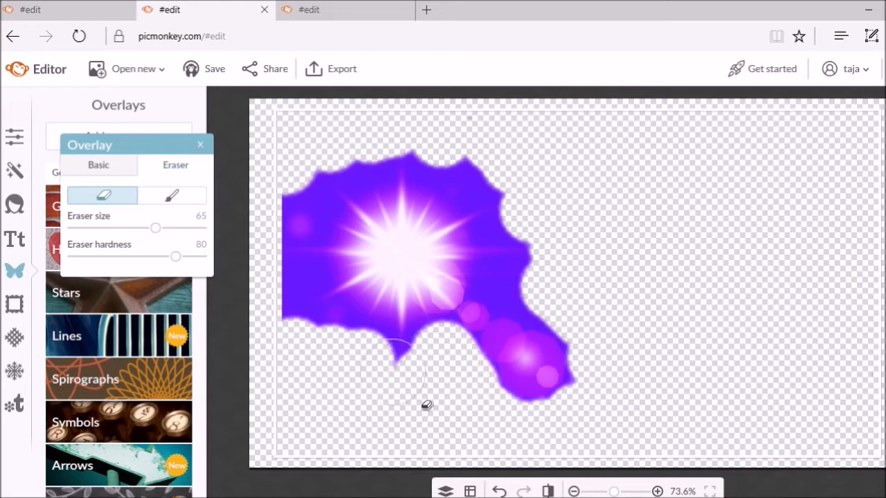
Remove the blob's upper-left corner and round off its pointed top and bottom tips
left_click(403, 384)
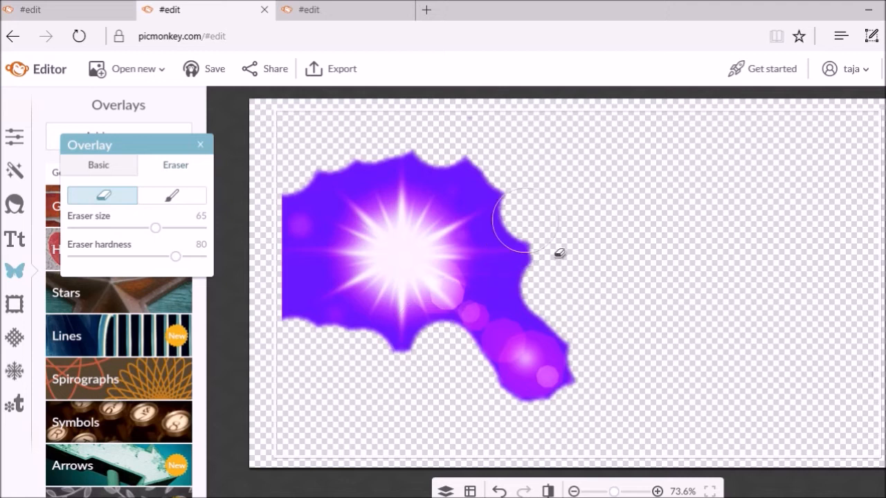
left_click(470, 162)
left_click(435, 152)
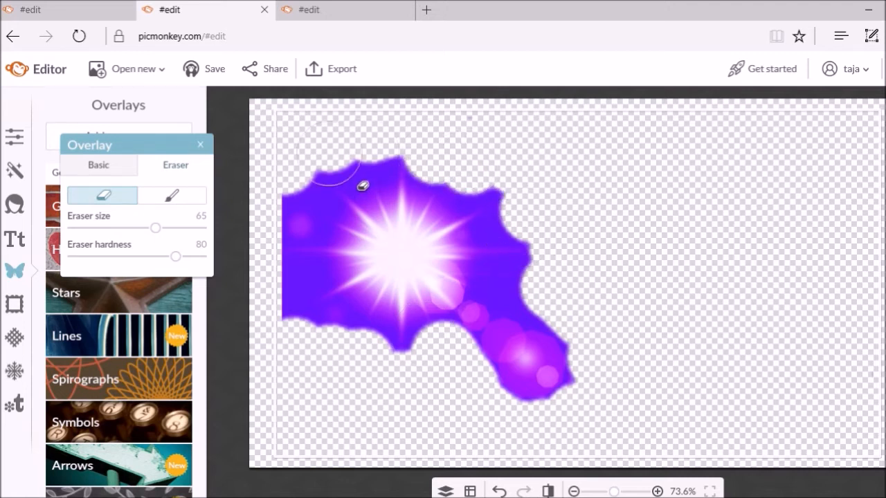
left_click(345, 240)
mouse_move(344, 240)
left_mouse_down()
mouse_move(369, 198)
mouse_move(388, 192)
left_mouse_up()
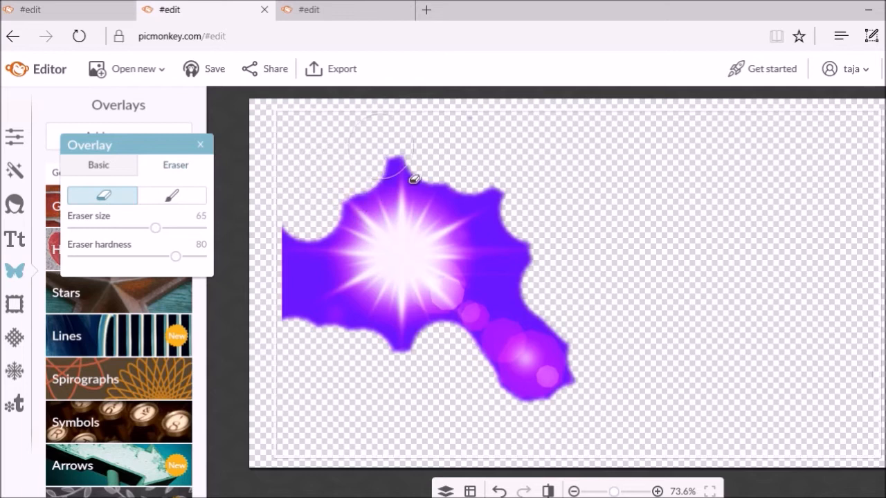
left_click(414, 179)
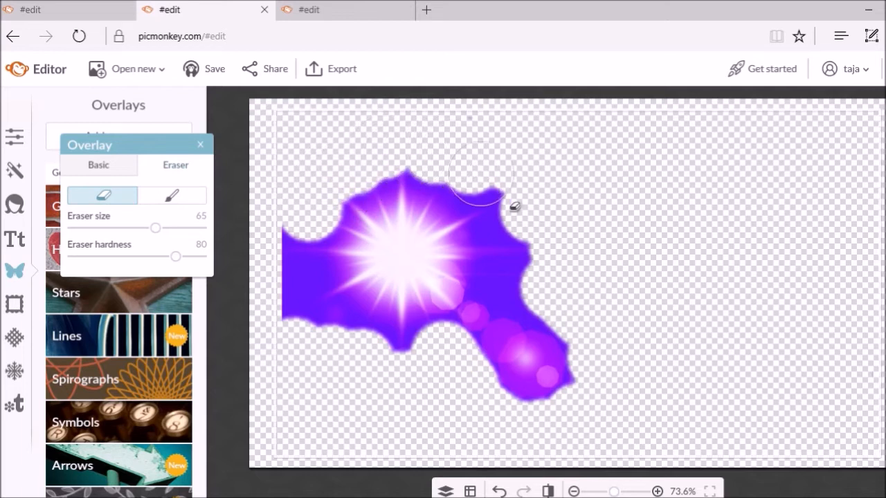
left_click(530, 217)
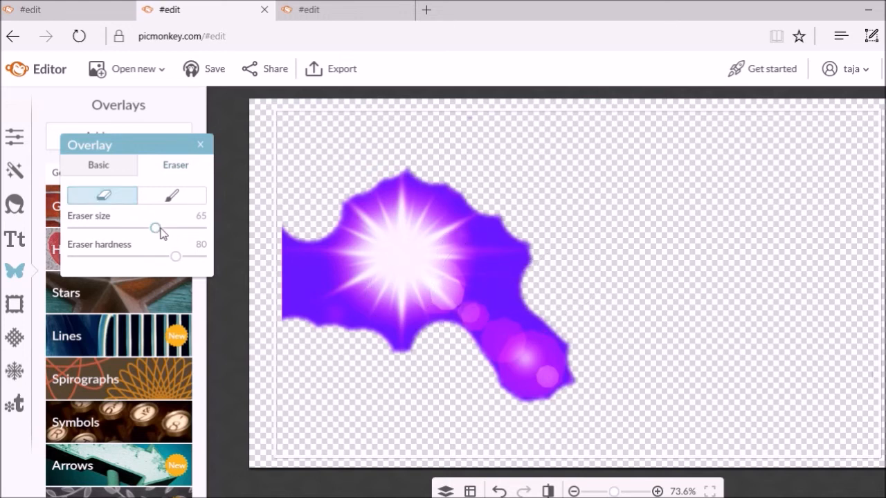
Shrink the eraser to size 10 and carve a thin loop into the blob
left_click_drag(157, 234, 94, 234)
left_click_drag(307, 262, 296, 281)
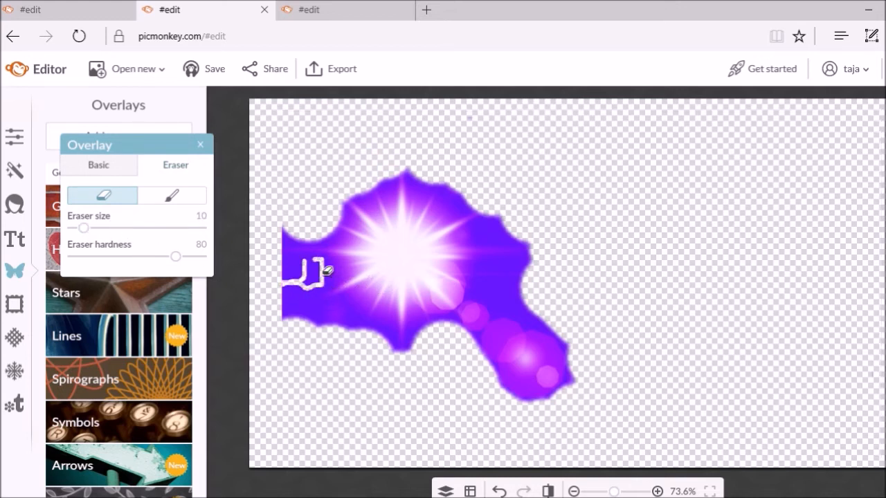
left_click_drag(307, 296, 330, 290)
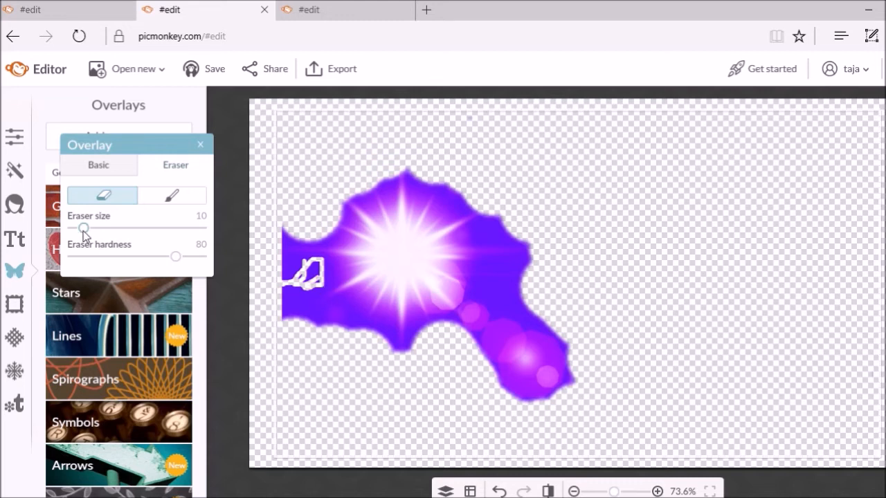
Raise the eraser to 35 and clear a spot and purple remnants at the left edge
left_click_drag(84, 234, 118, 235)
left_click_drag(298, 296, 308, 330)
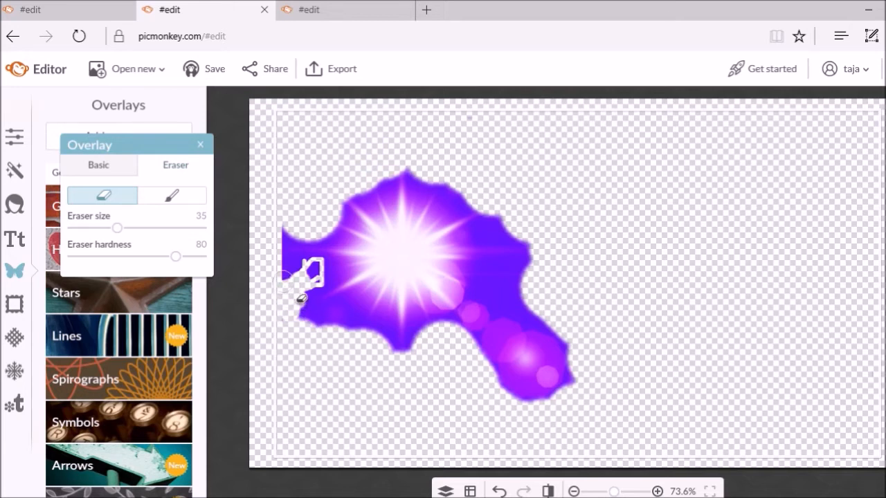
left_click(297, 264)
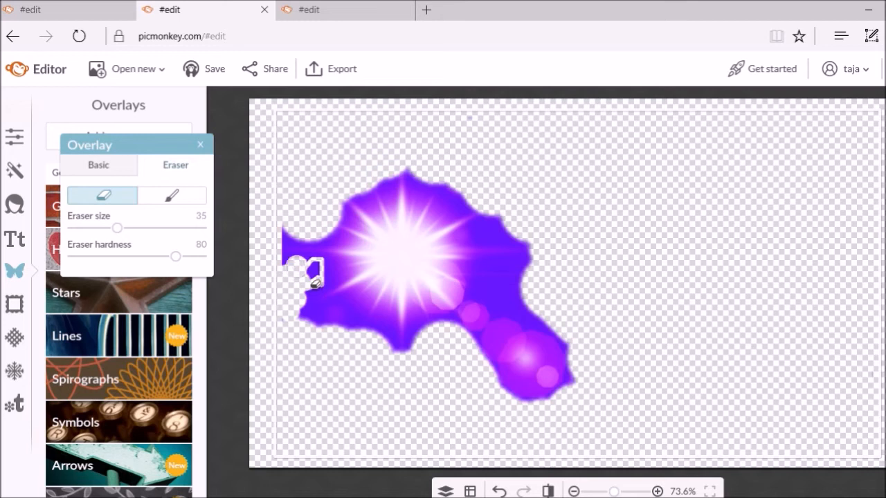
left_click(287, 267)
Erase round holes and a swath along the blob's upper and right edges
left_click_drag(472, 206, 476, 213)
left_click(463, 200)
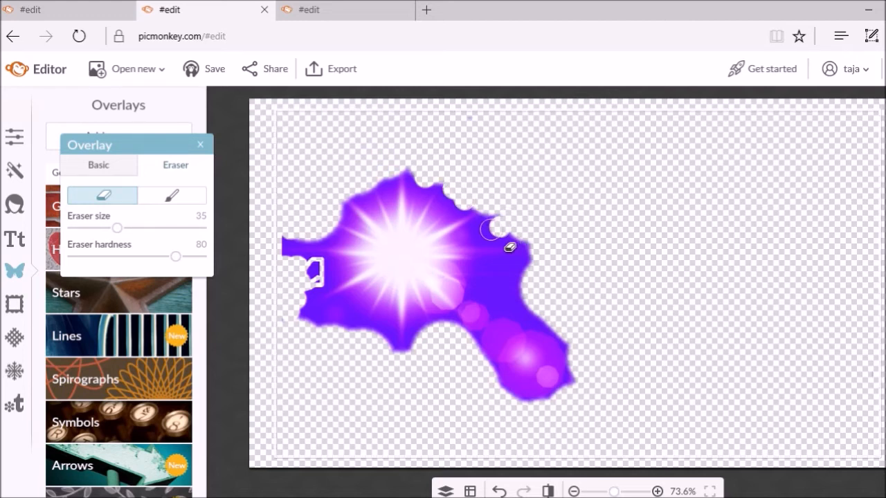
left_click(478, 232)
left_click(503, 239)
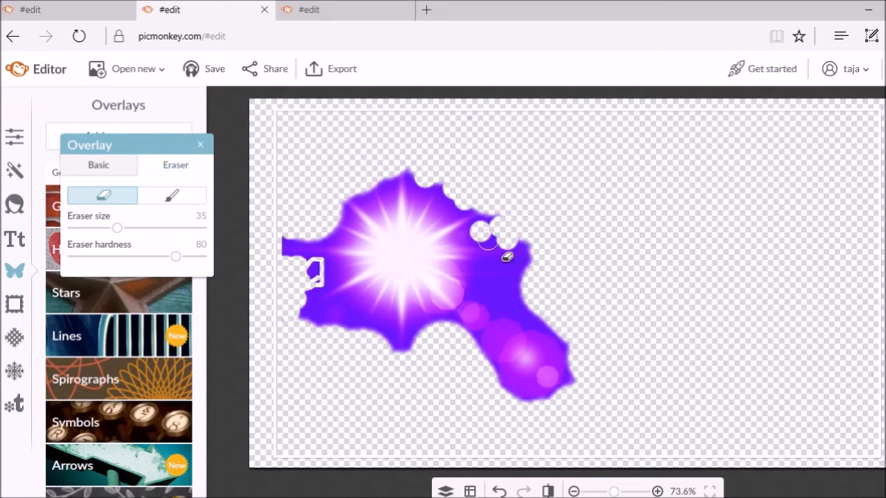
left_click(492, 223)
left_click(518, 279)
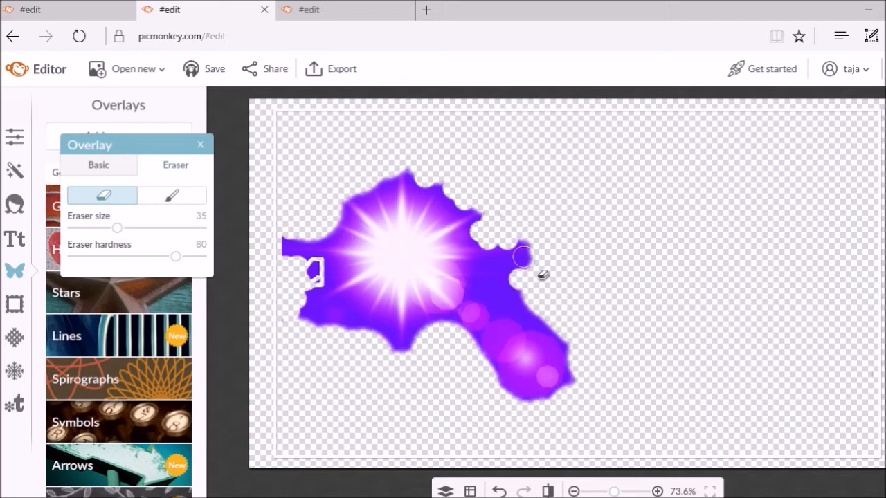
left_click(521, 250)
mouse_move(542, 266)
left_mouse_down()
mouse_move(540, 299)
mouse_move(510, 312)
mouse_move(522, 272)
mouse_move(524, 291)
mouse_move(511, 305)
mouse_move(557, 331)
mouse_move(622, 331)
left_mouse_up()
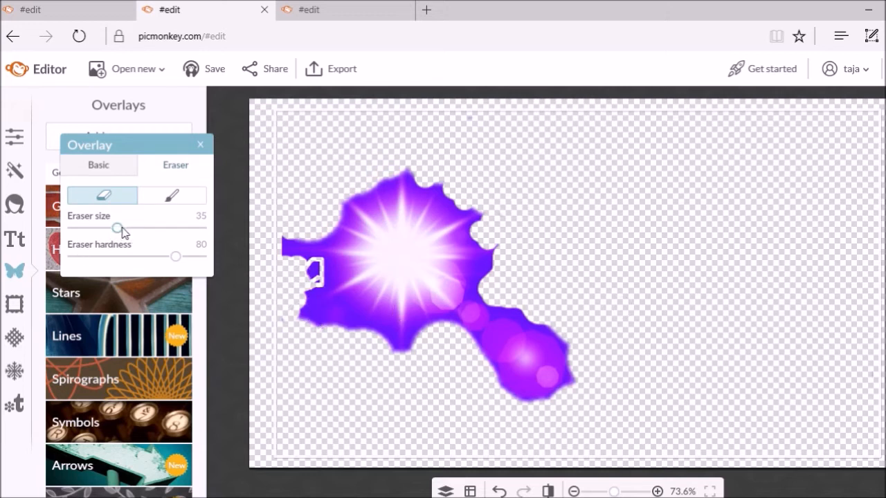
At eraser size 23, nibble a strip and small loop along the lower-left edge, then close the palette
left_click_drag(116, 229, 111, 229)
mouse_move(348, 321)
left_mouse_down()
mouse_move(317, 336)
mouse_move(354, 337)
left_mouse_up()
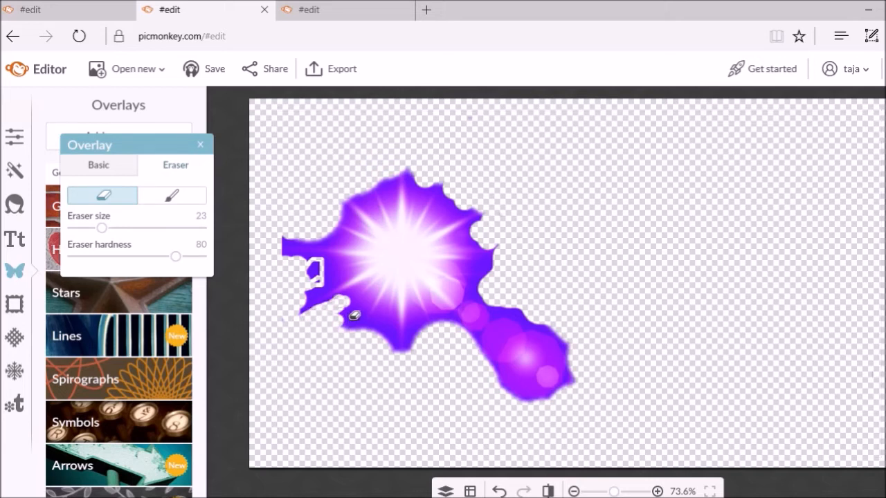
mouse_move(346, 308)
left_mouse_down()
mouse_move(374, 343)
mouse_move(340, 343)
left_mouse_up()
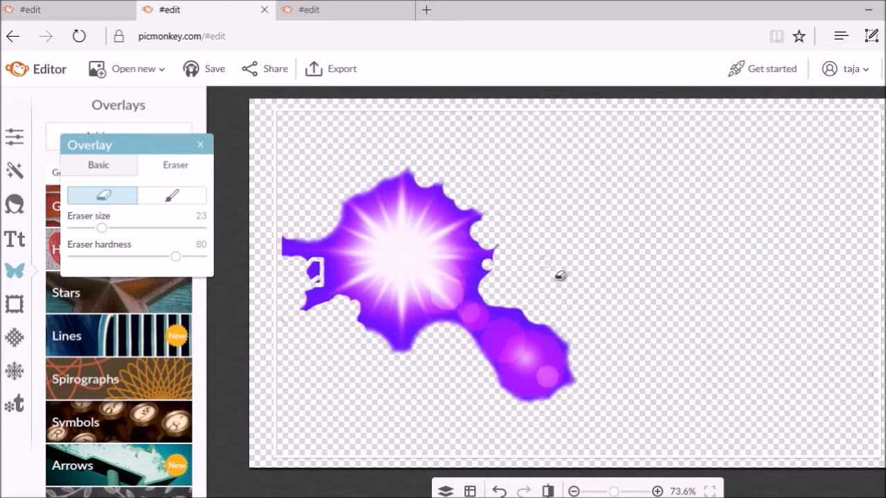
left_click(223, 199)
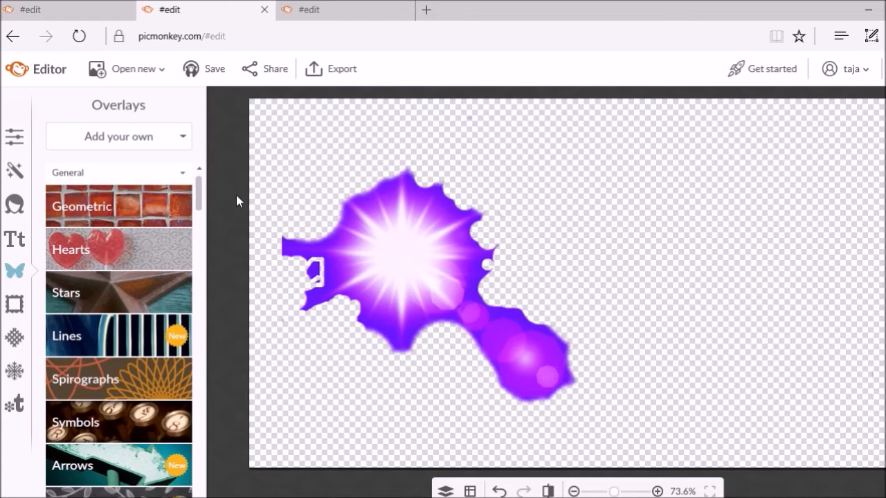
Save the design as purple_star.png at 1280×720 into the png folder
left_click(332, 72)
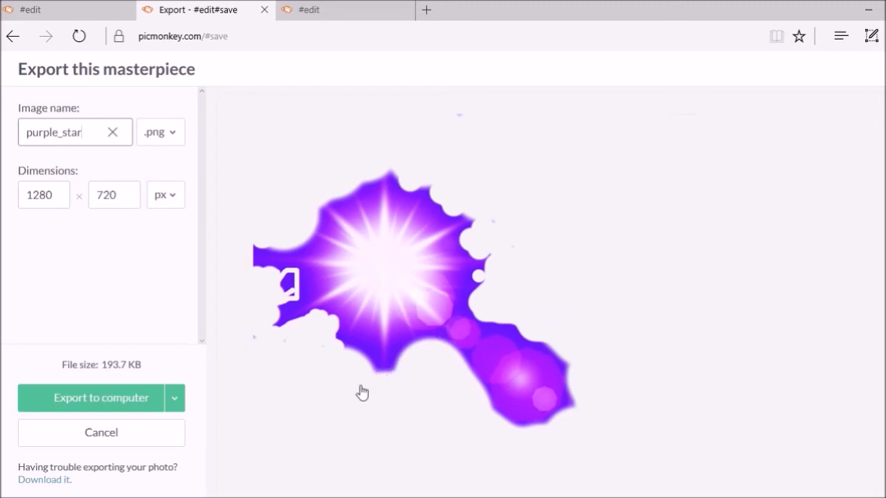
left_click(115, 407)
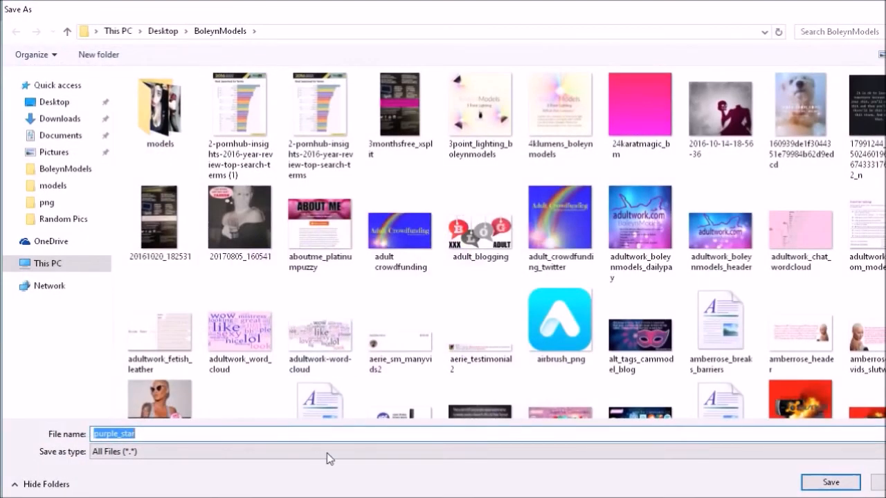
left_click(38, 202)
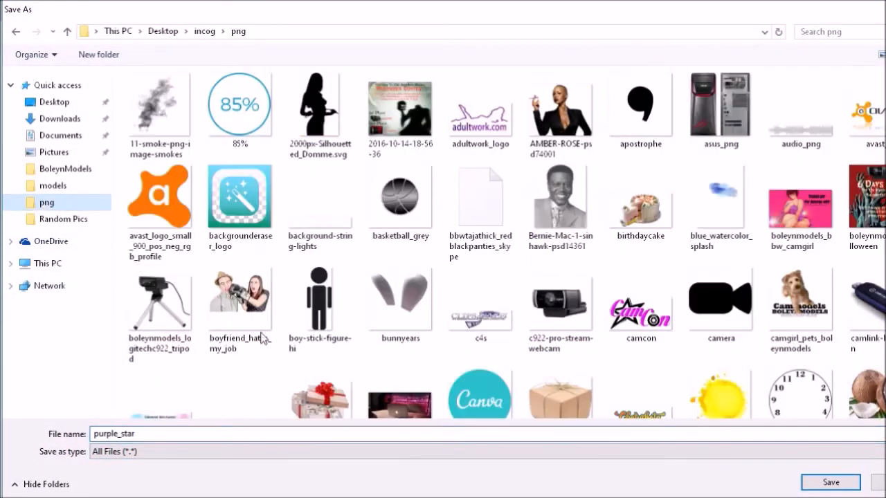
left_click(827, 482)
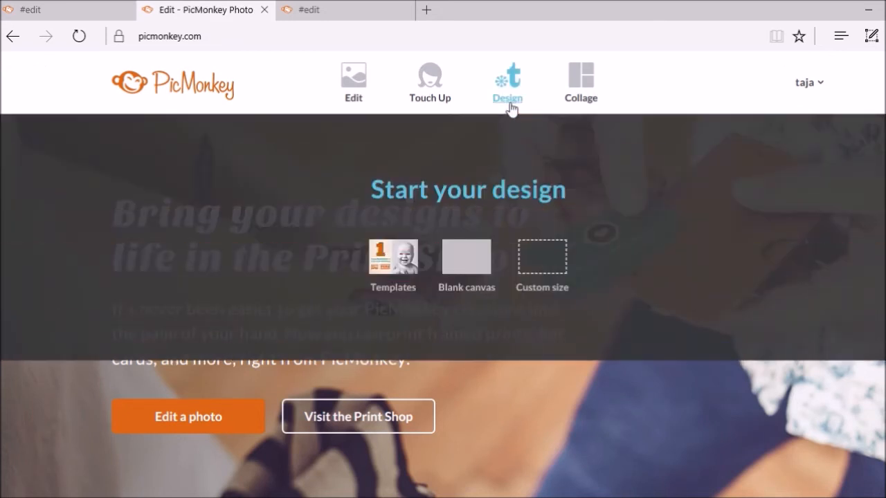
Start a new design with a blue 2157ff canvas and bring up the overlays collection
left_click(510, 108)
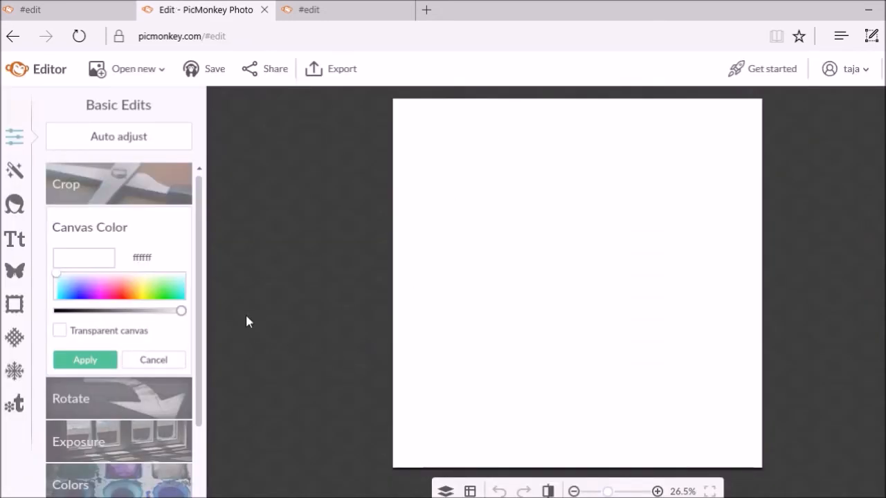
left_click(121, 290)
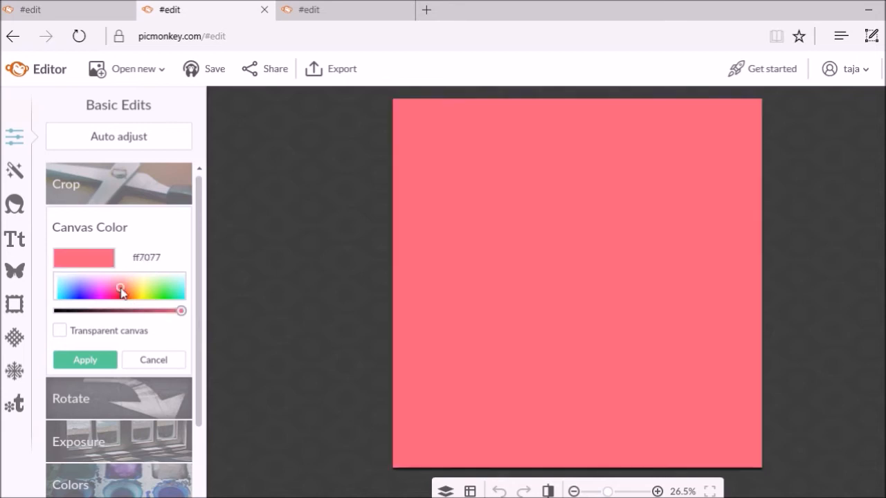
left_click(74, 297)
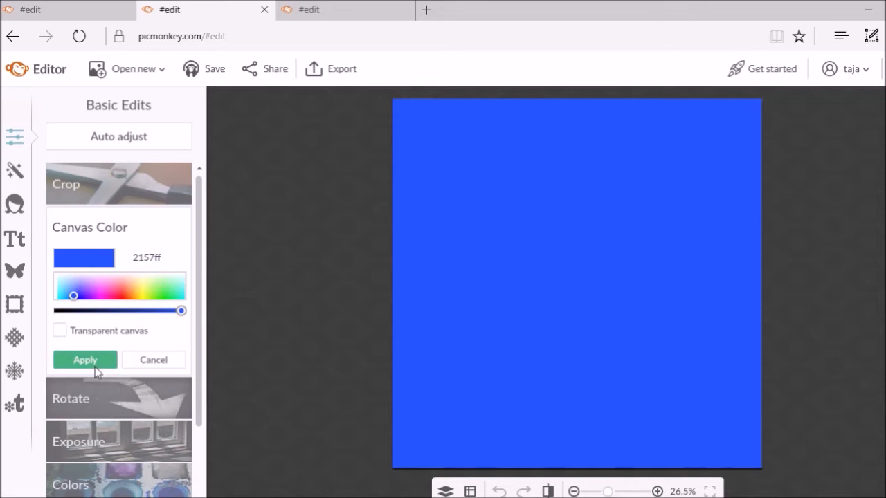
left_click(70, 361)
left_click(9, 274)
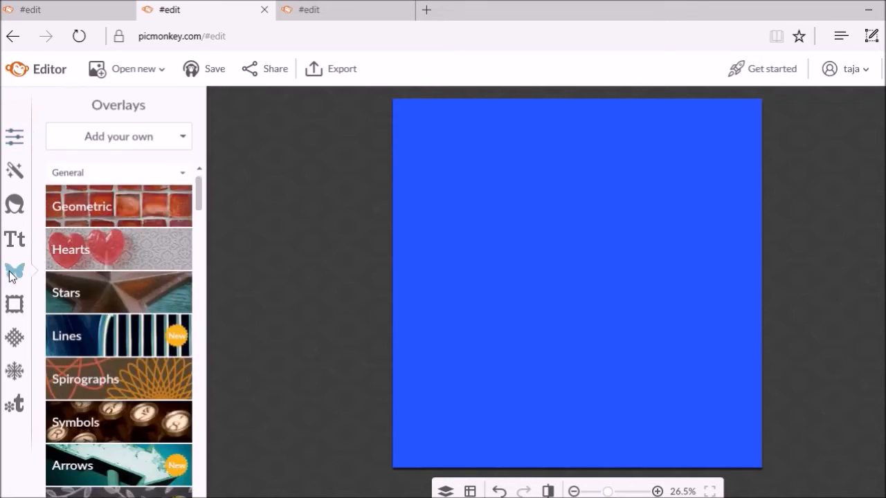
Load purple_star.png from the computer as an overlay on the blue canvas's left-centre area
left_click(80, 142)
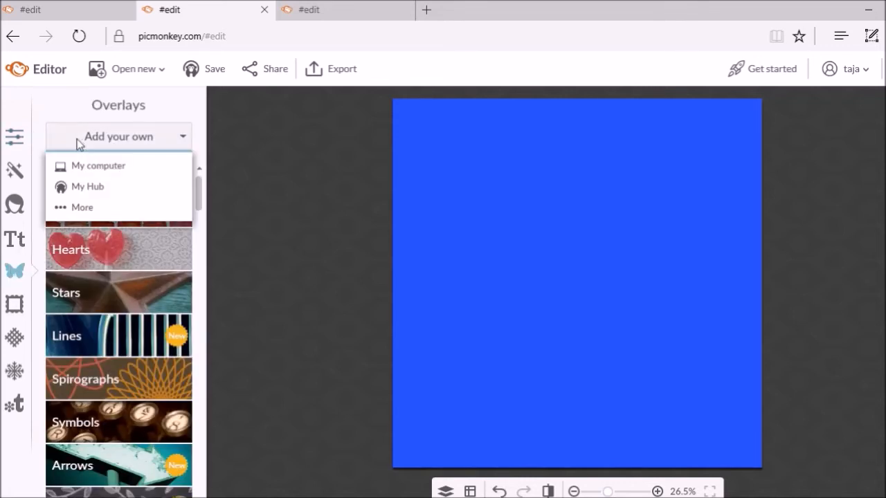
left_click(90, 167)
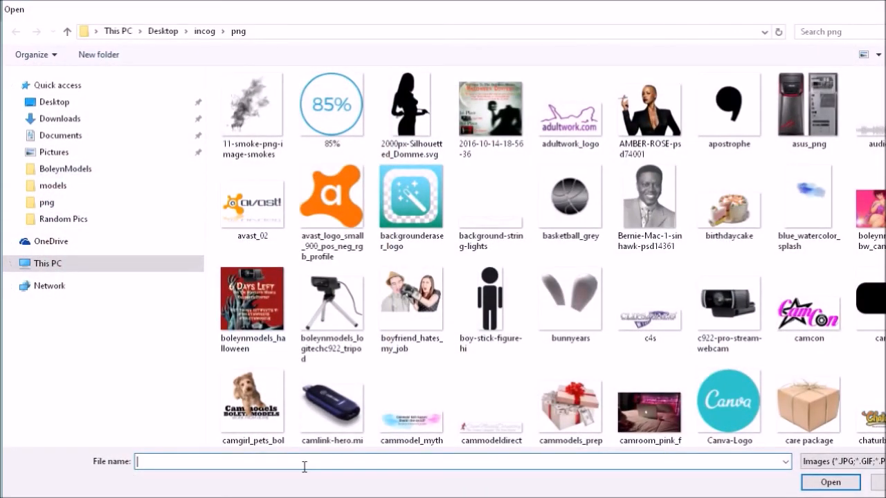
type("pur")
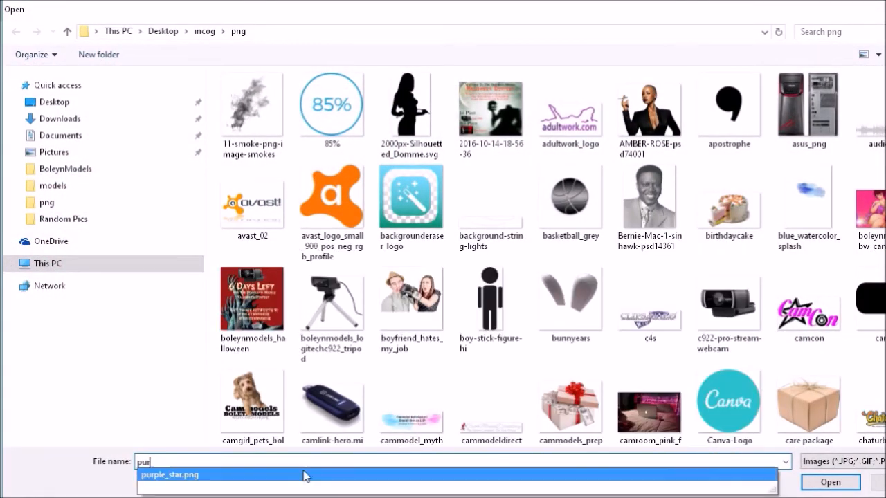
left_click(167, 477)
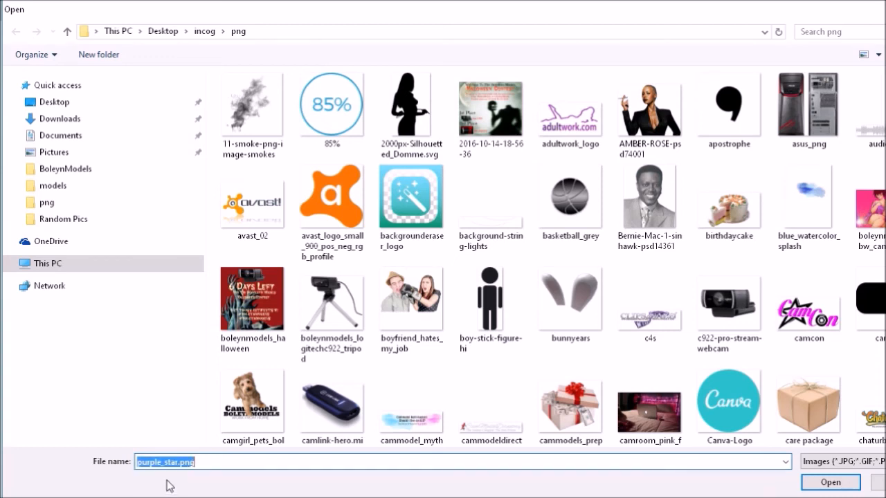
left_click(850, 487)
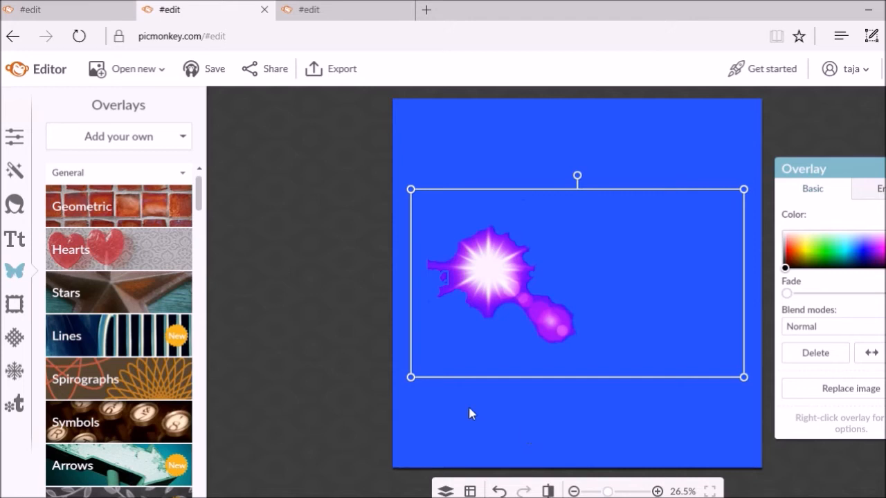
Duplicate the purple star overlay, flip the copy horizontally, rotate it clockwise and move it to the canvas top
left_click(236, 345)
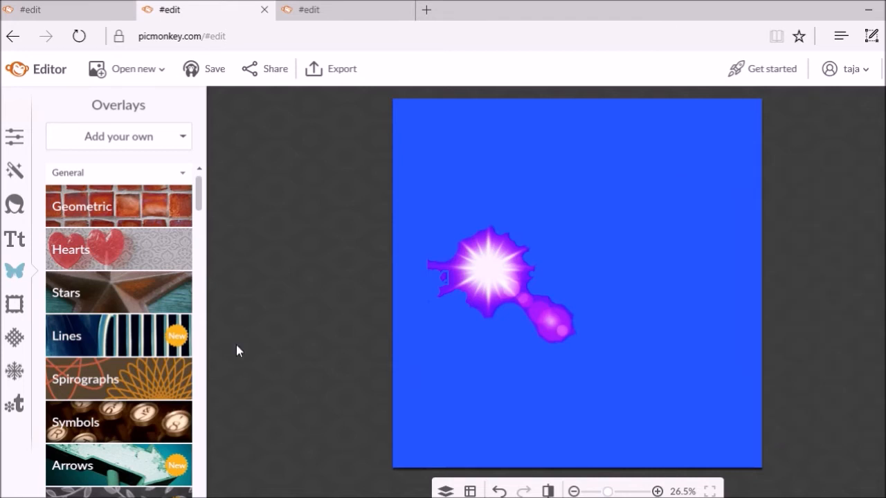
left_click(539, 251)
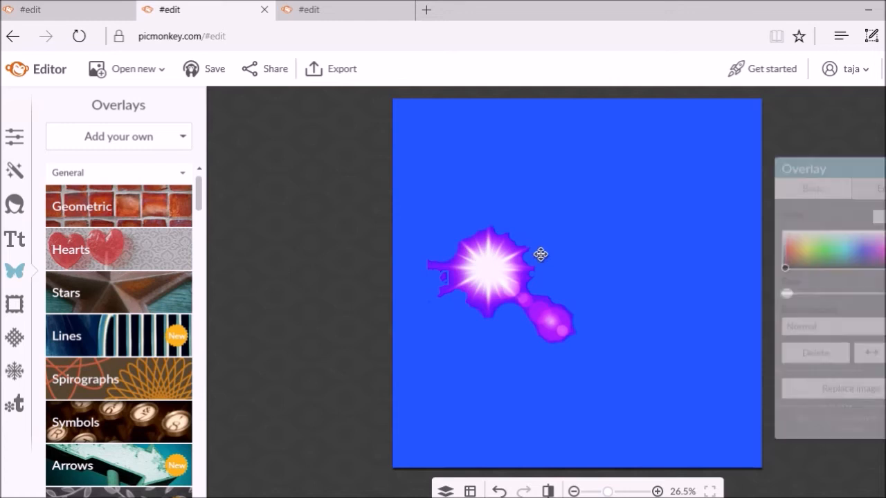
right_click(520, 276)
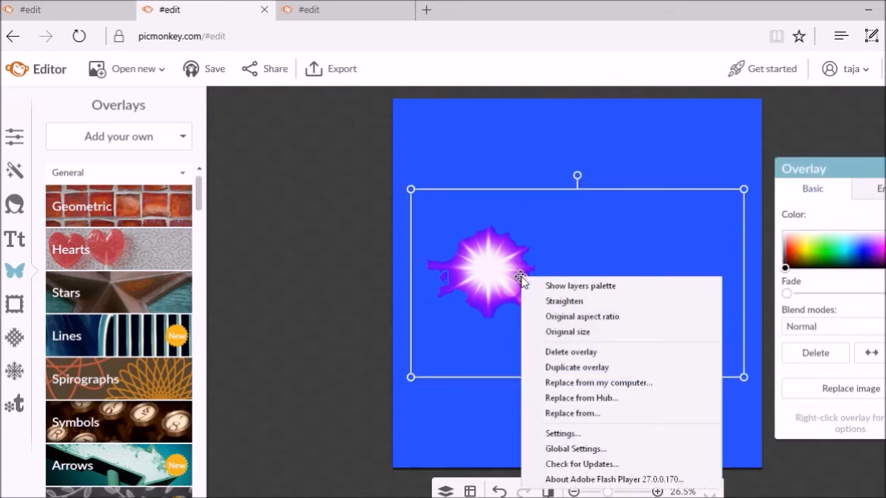
left_click(591, 371)
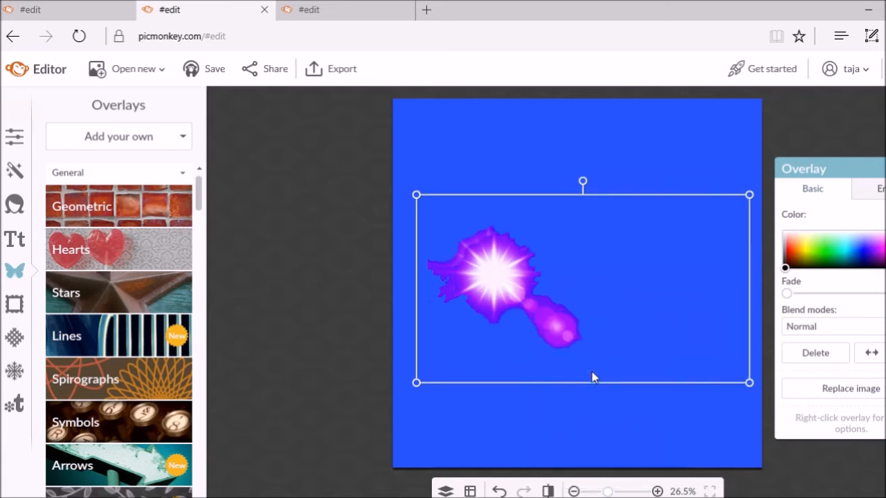
left_click_drag(500, 287, 640, 179)
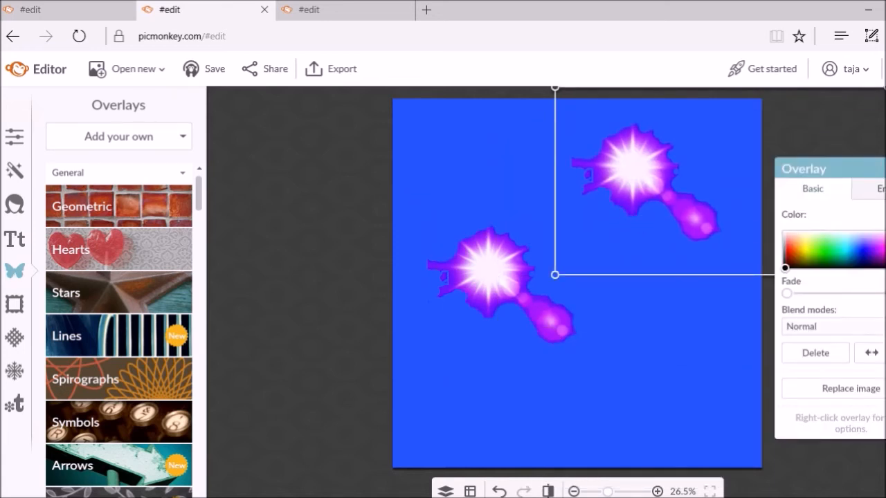
left_click(866, 354)
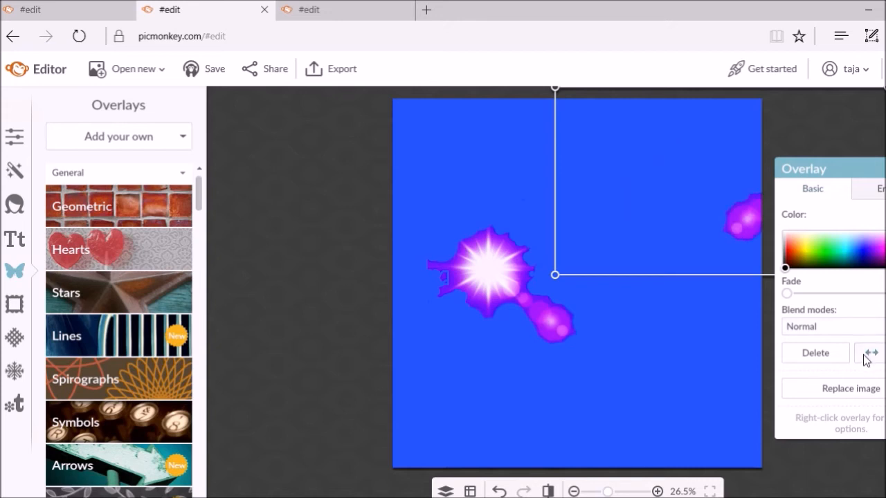
left_click_drag(735, 218, 643, 291)
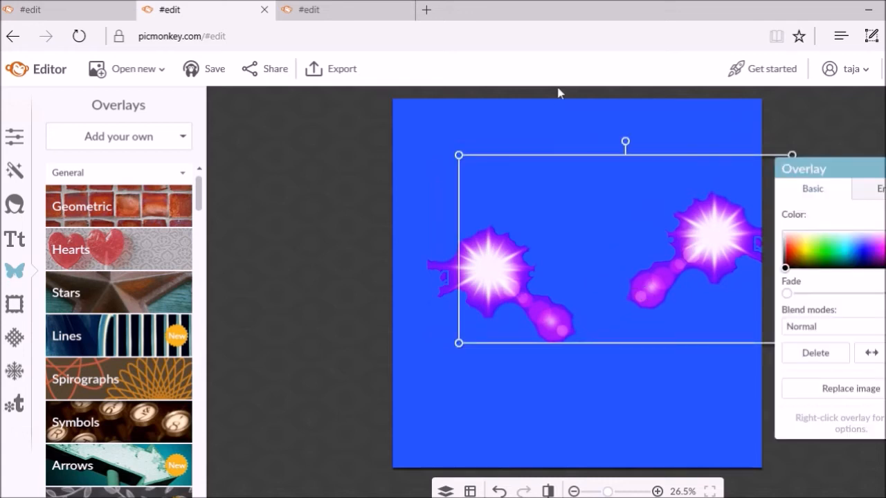
left_click_drag(624, 139, 793, 221)
left_click_drag(613, 281, 588, 89)
left_click(627, 350)
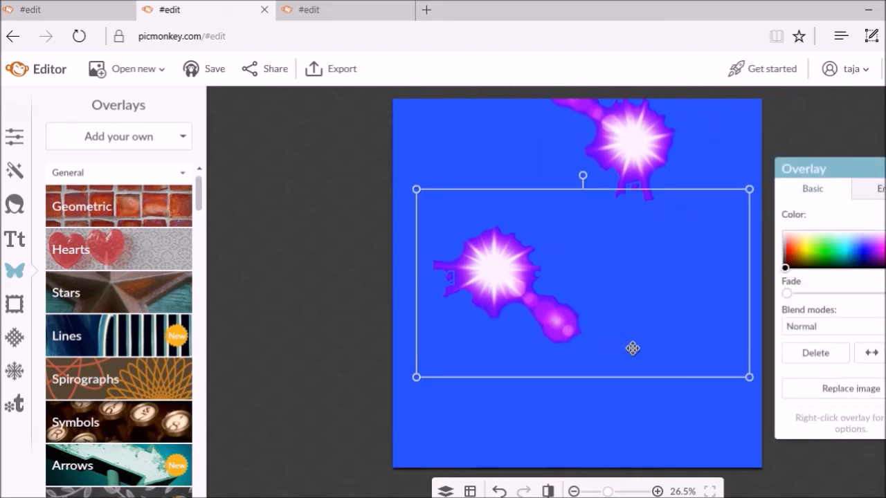
Duplicate the lower star overlay, move the copy right and rotate it about 80 degrees
right_click(501, 310)
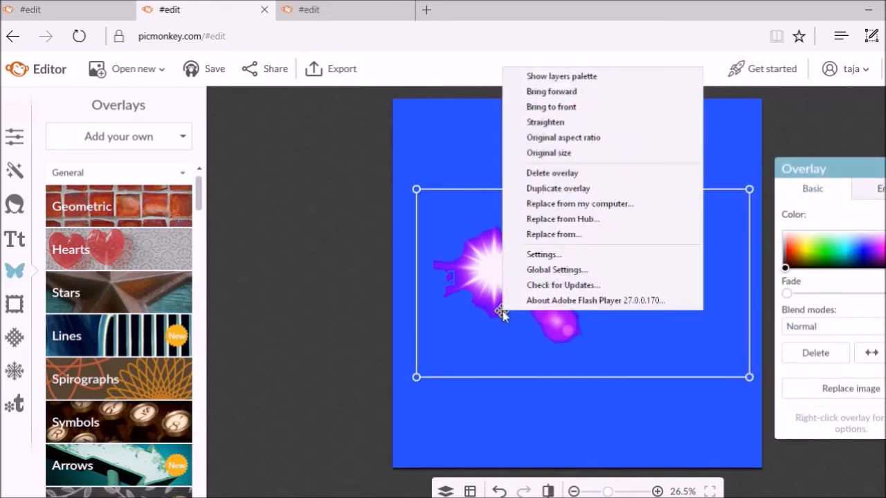
left_click(552, 192)
left_click_drag(522, 289, 670, 273)
left_click_drag(731, 162, 376, 212)
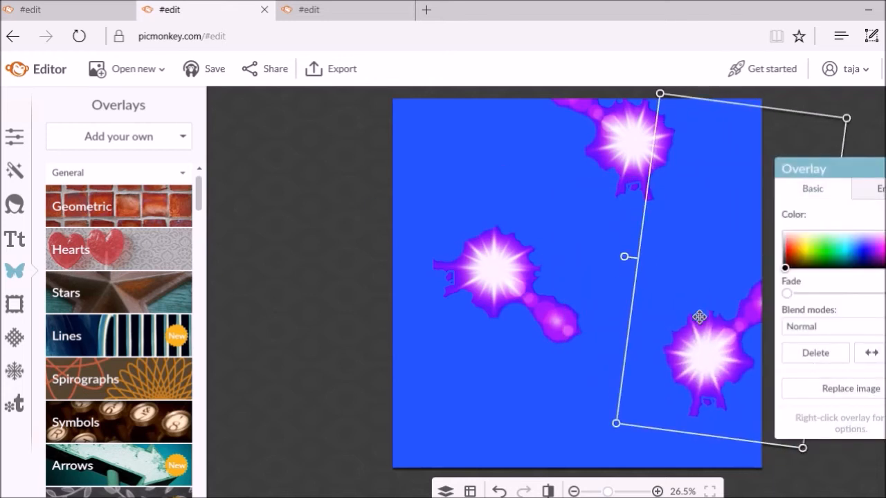
left_click(269, 376)
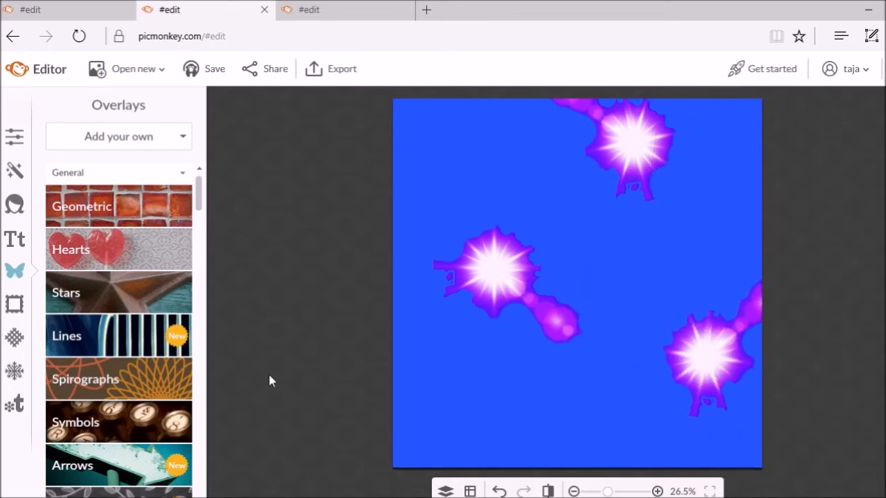
Duplicate the lower-right star and place it rotated and slightly enlarged in the upper-left corner
left_click(701, 368)
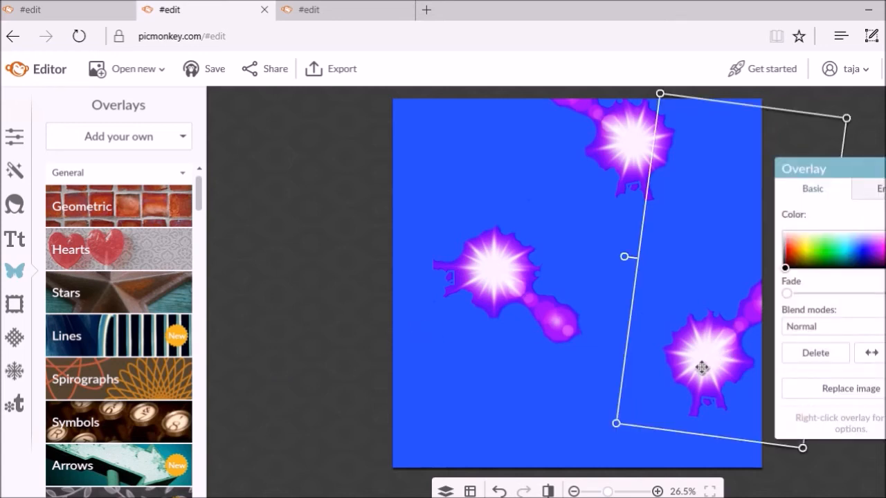
right_click(701, 367)
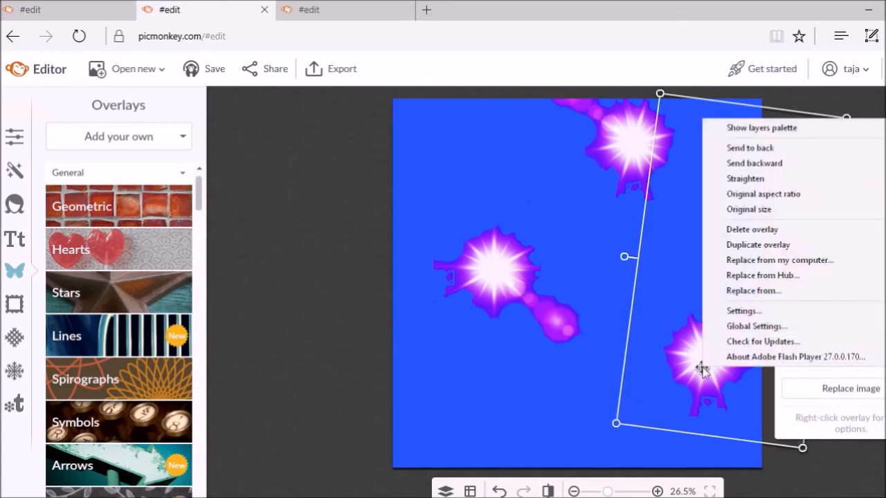
left_click(757, 245)
left_click_drag(711, 362, 376, 449)
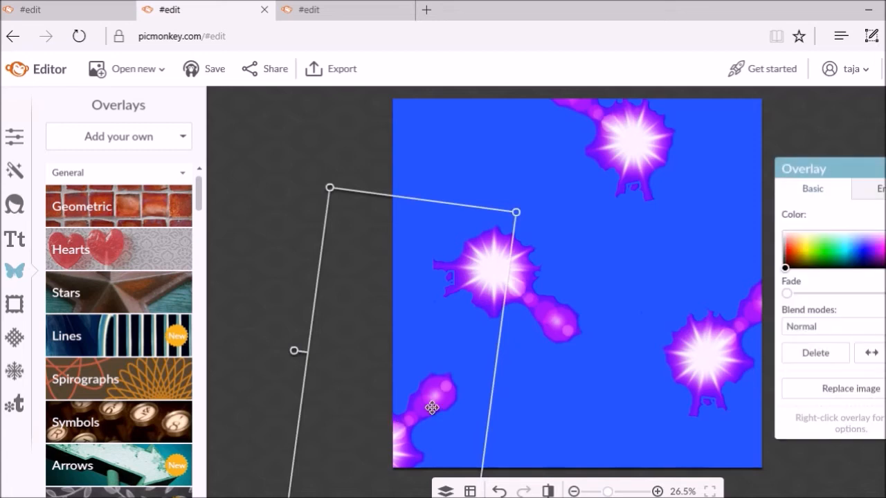
left_click_drag(295, 350, 556, 121)
left_click_drag(483, 142, 444, 129)
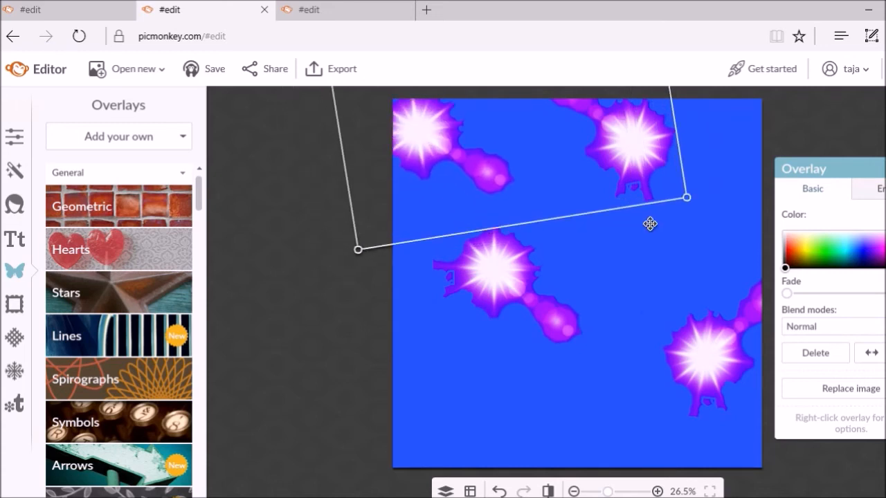
left_click_drag(627, 201, 681, 282)
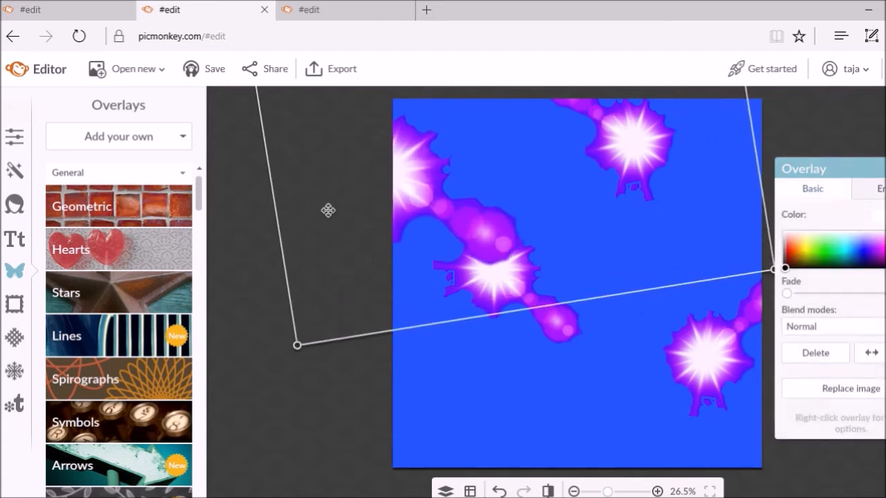
left_click_drag(415, 172, 503, 153)
left_click(277, 287)
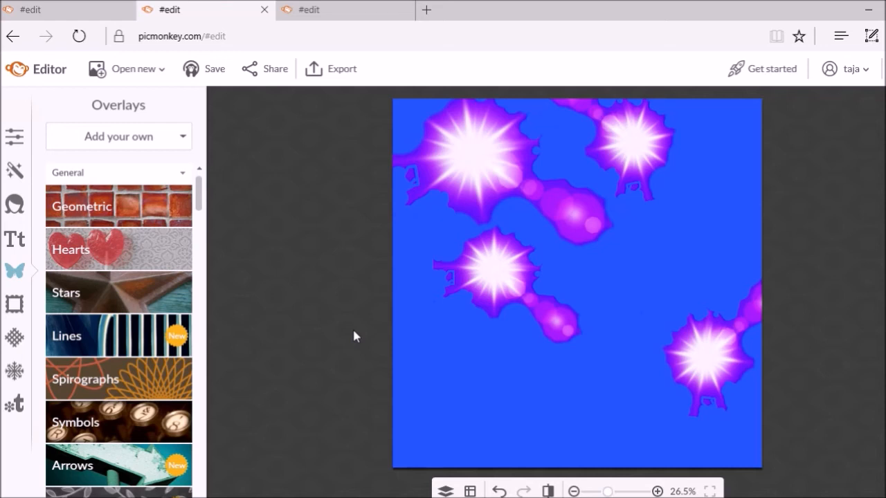
Show the Text tools and scroll the font list down to the Handwriting fonts
left_click(17, 246)
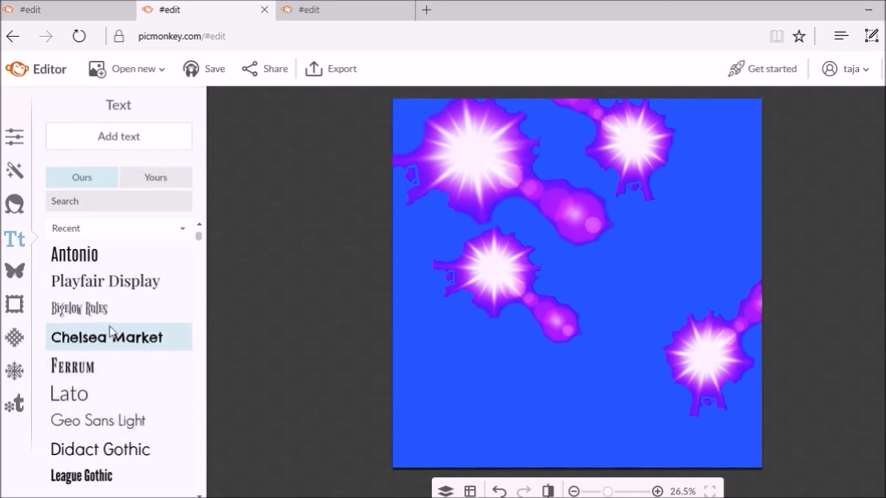
scroll(110, 333, "down", 10)
scroll(110, 332, "down", 10)
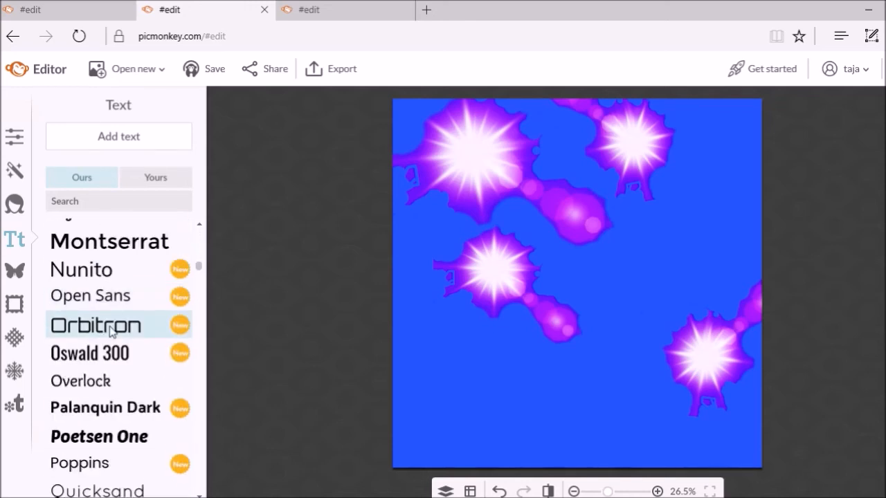
scroll(110, 331, "down", 10)
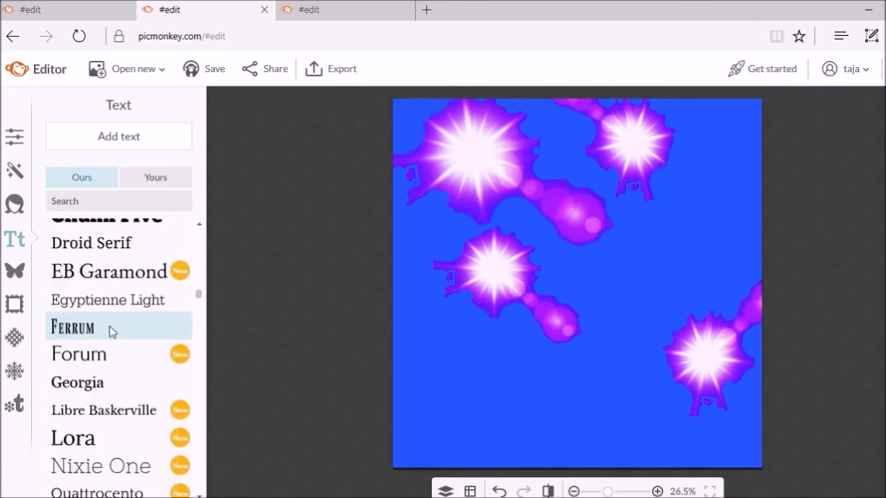
scroll(111, 331, "down", 2)
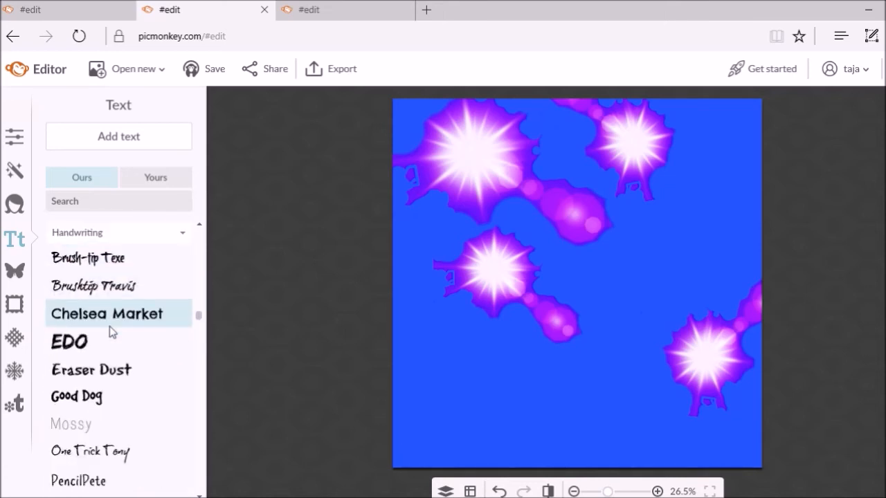
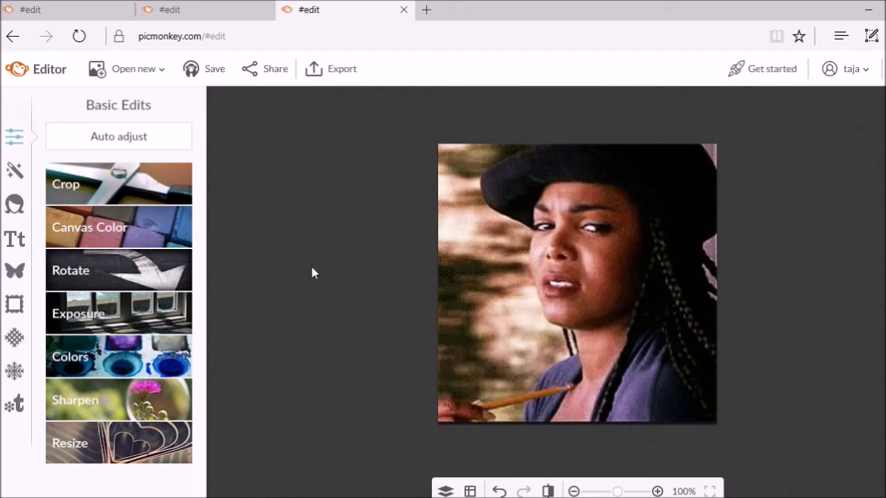
Add a Geometric rectangle overlay, widen it and move it toward the photo's bottom
left_click(23, 274)
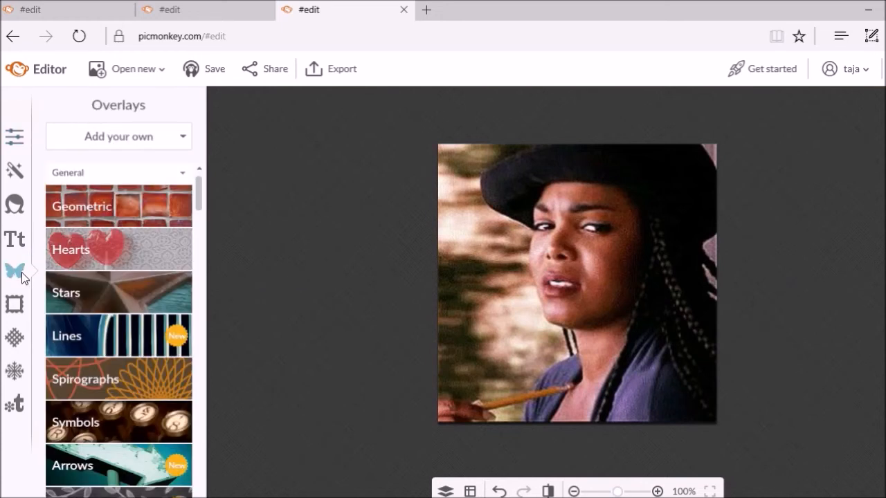
left_click(119, 208)
left_click(68, 246)
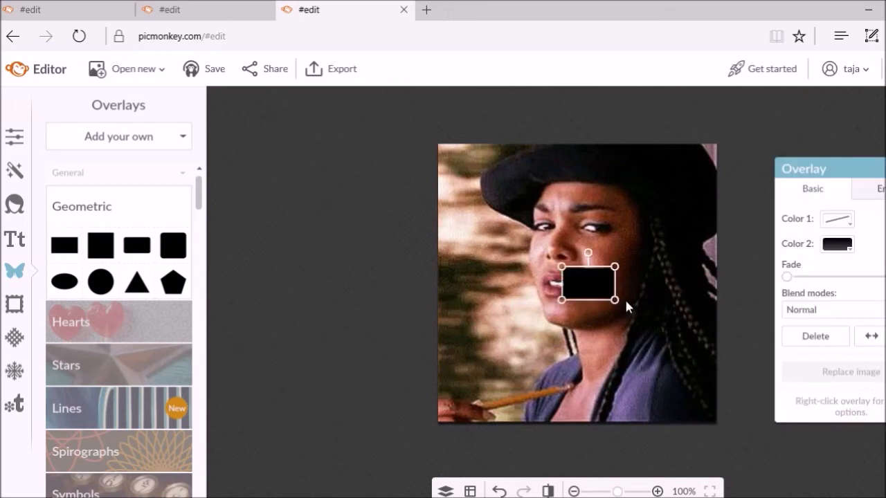
left_click_drag(615, 286, 672, 290)
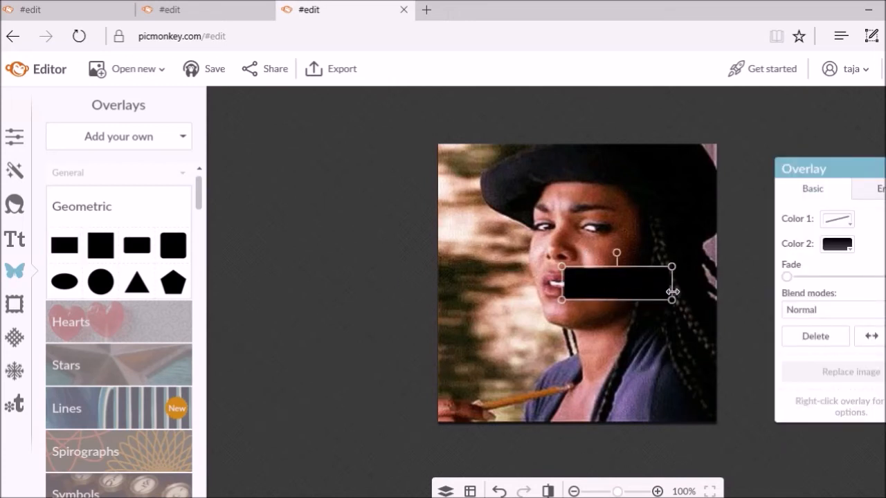
left_click_drag(613, 289, 551, 374)
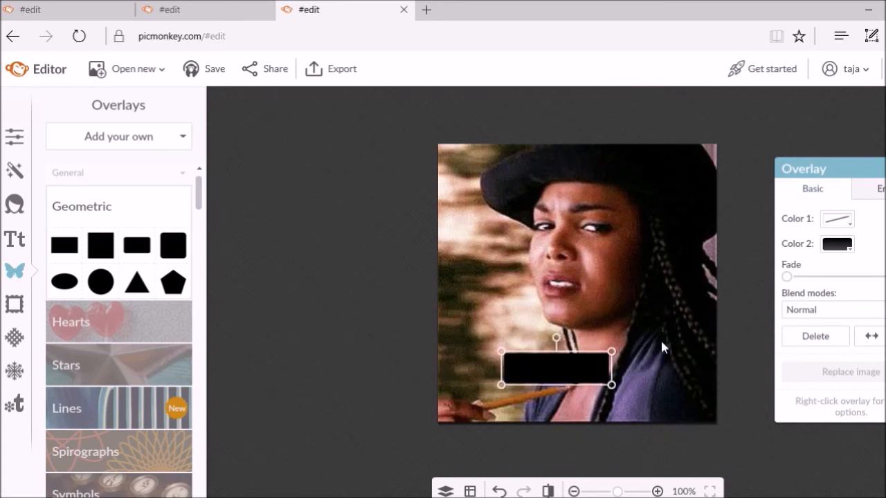
Change the rectangle's fill colour to white (ffffff)
left_click(852, 251)
left_click(851, 254)
left_click(851, 250)
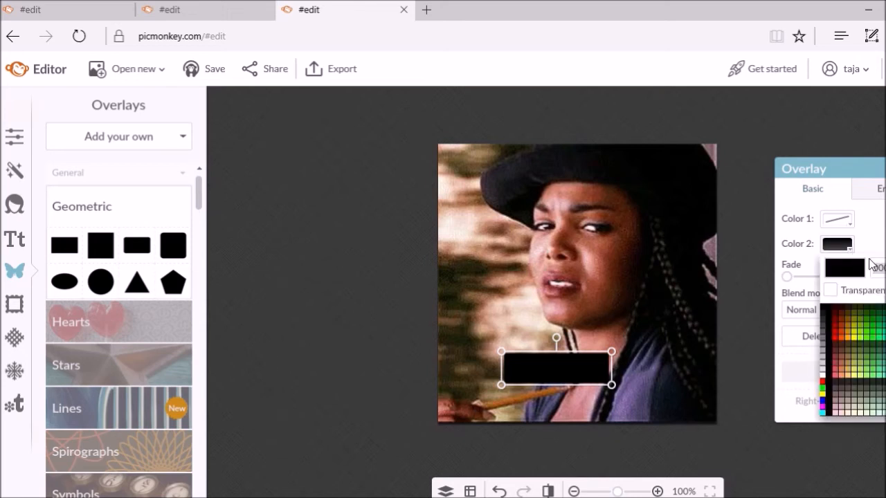
type("ffff")
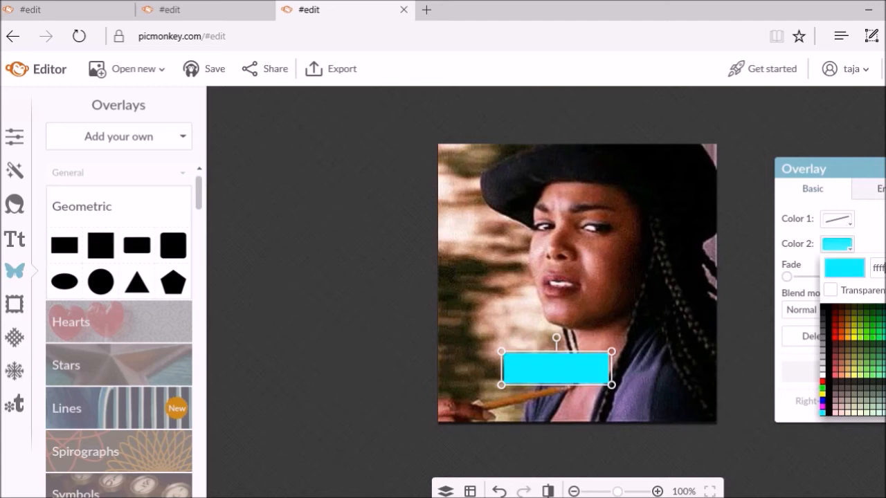
type("ff")
key("Return")
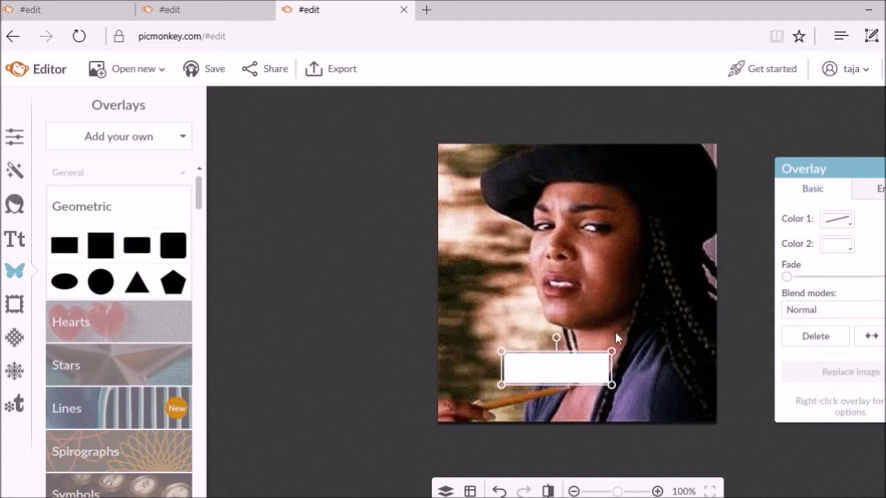
left_click(638, 357)
Stretch the white bar from the photo's left edge to its right edge
left_click(586, 364)
left_click_drag(587, 354, 627, 408)
left_click_drag(492, 392, 429, 392)
left_click_drag(661, 393, 728, 399)
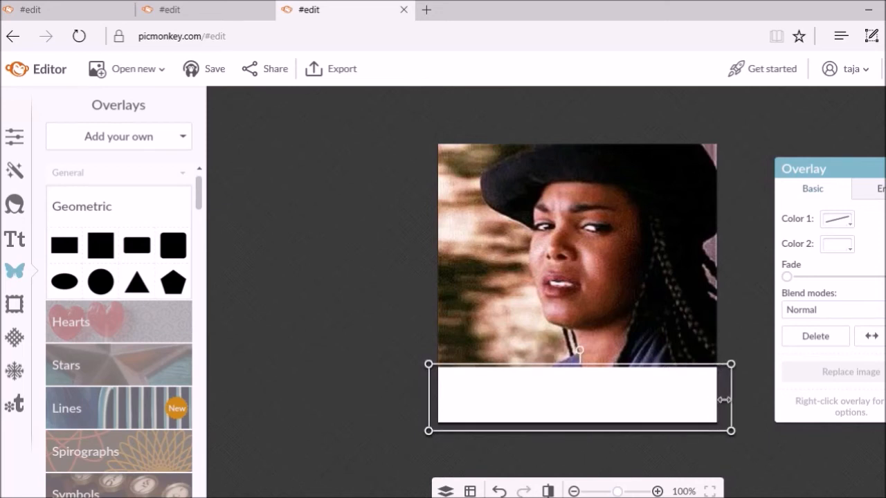
left_click(415, 328)
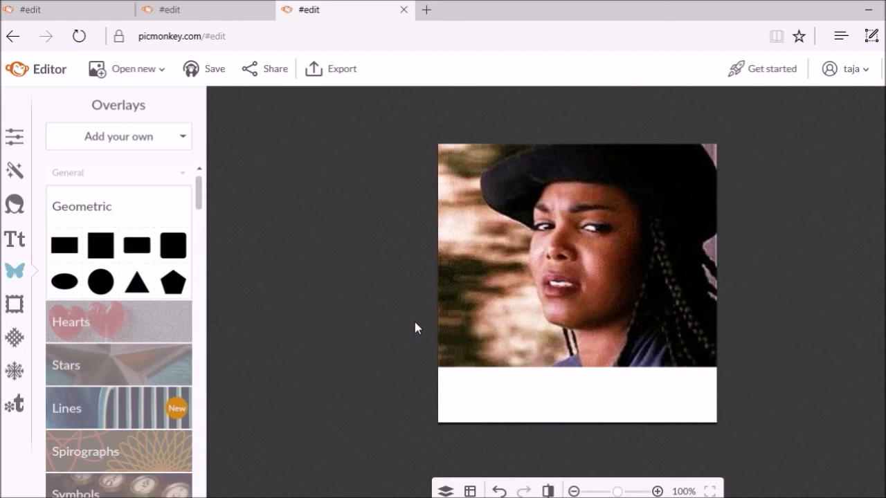
Pick Impact from the Text panel's font list
left_click(10, 247)
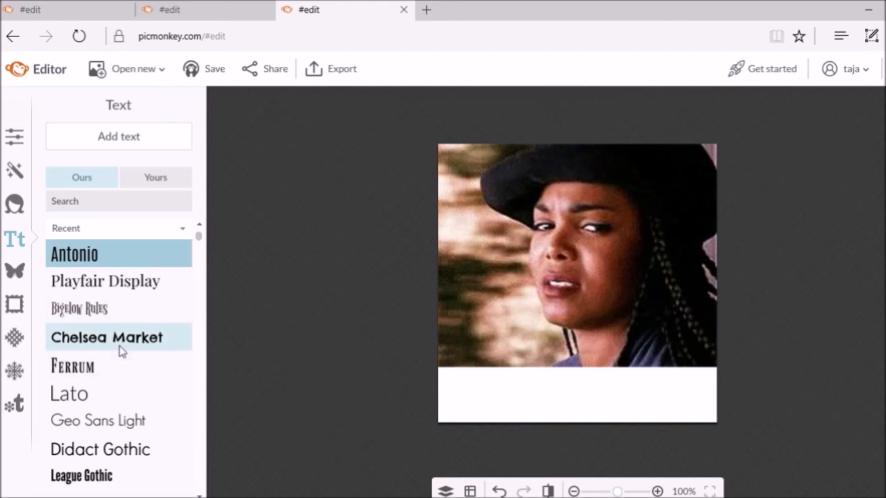
scroll(121, 346, "down", 1)
scroll(119, 351, "down", 5)
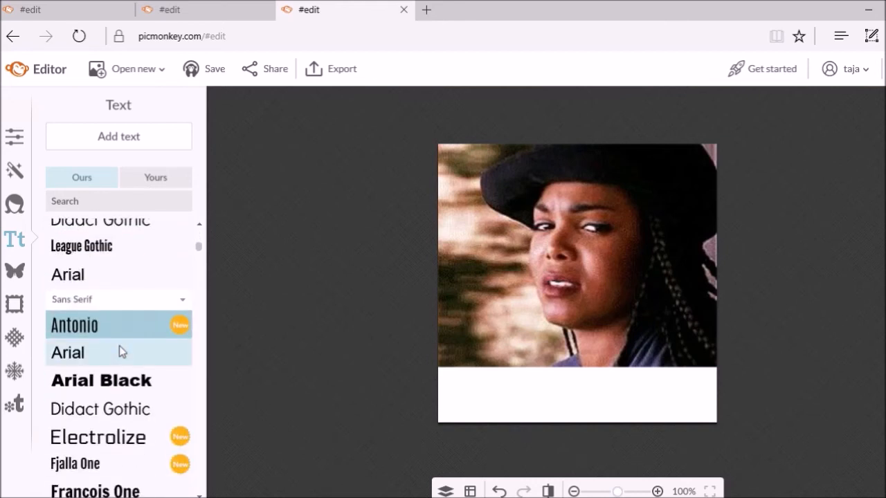
scroll(119, 345, "down", 3)
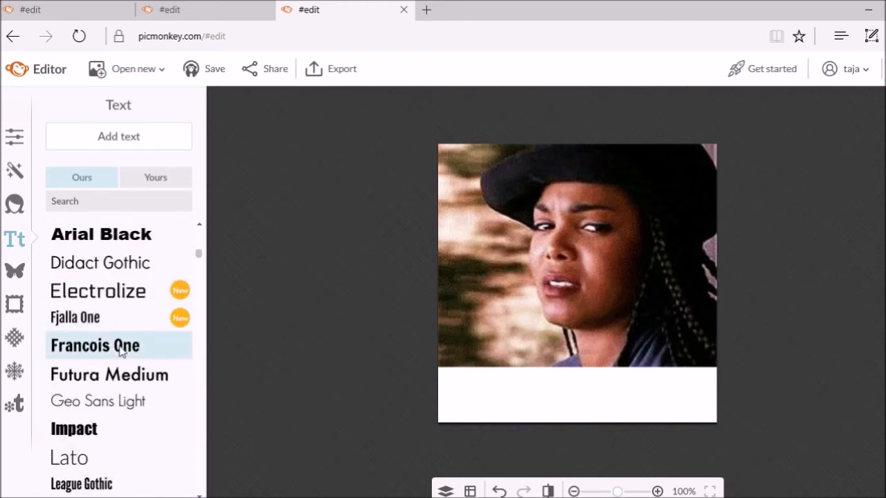
left_click(88, 430)
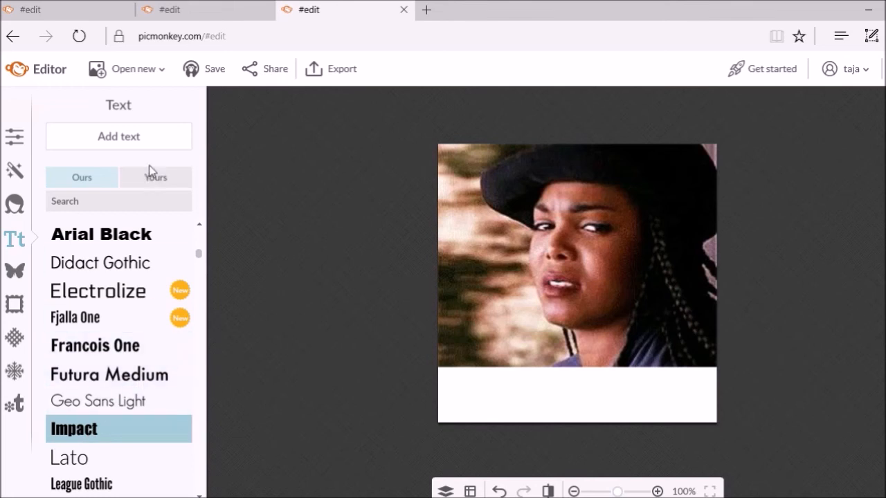
Add '#ShitGuysSayToCamgirls' text, move it into the white bar and widen it to one line
left_click(150, 148)
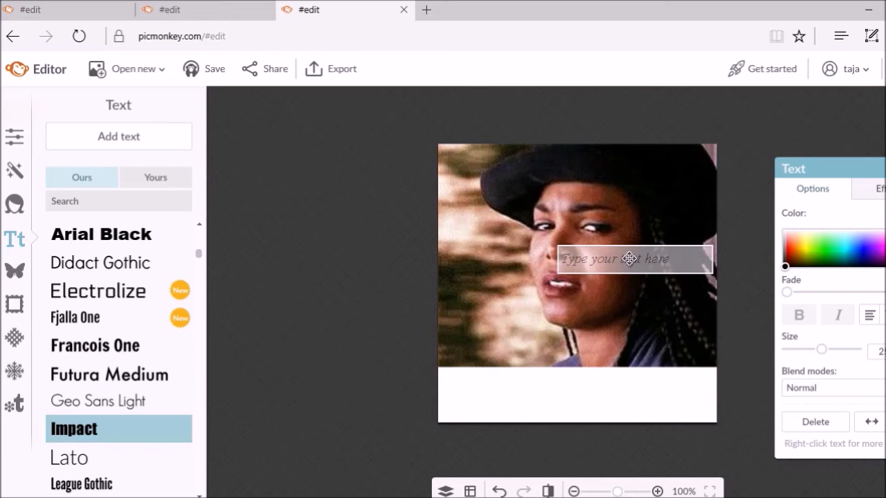
type("#ShitGuysSayTo")
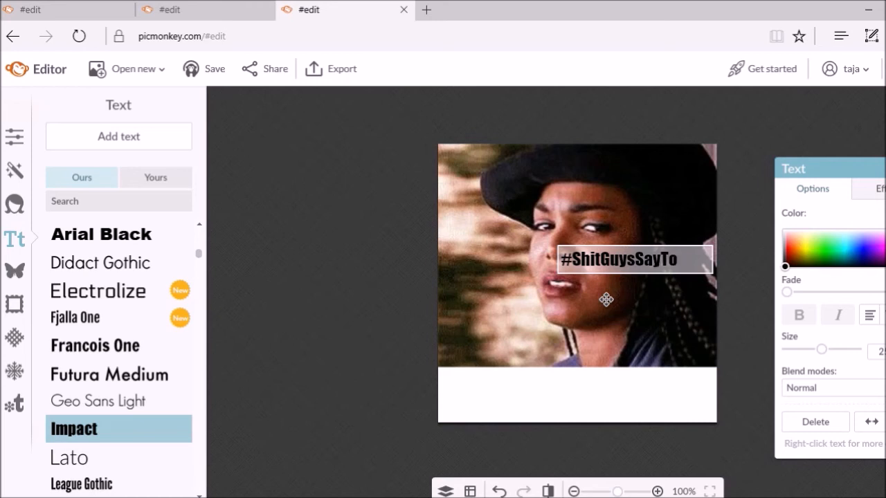
type("Camgirls")
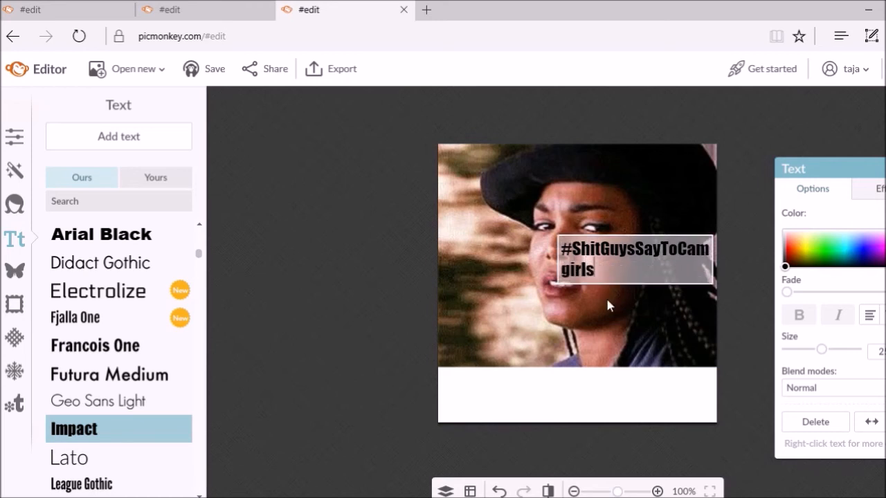
left_click_drag(606, 261, 513, 403)
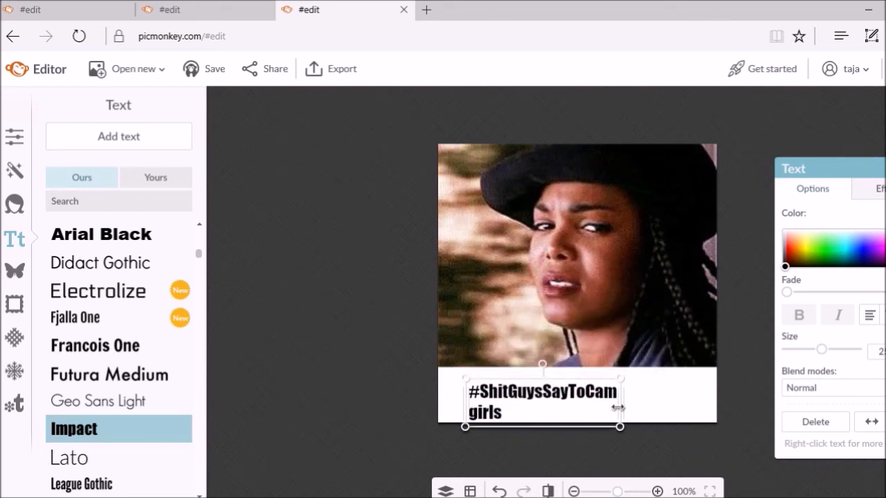
left_click_drag(622, 408, 694, 408)
mouse_move(600, 407)
left_mouse_down()
mouse_move(566, 389)
mouse_move(584, 387)
mouse_move(585, 403)
mouse_move(615, 410)
left_mouse_up()
Recolour the hashtag caption light pink, after trying purple and pinkish red
left_click(617, 382)
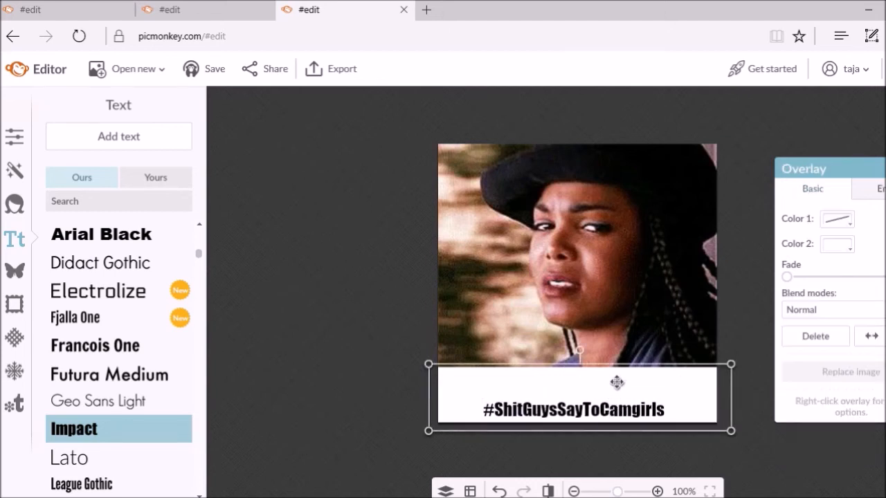
left_click(545, 340)
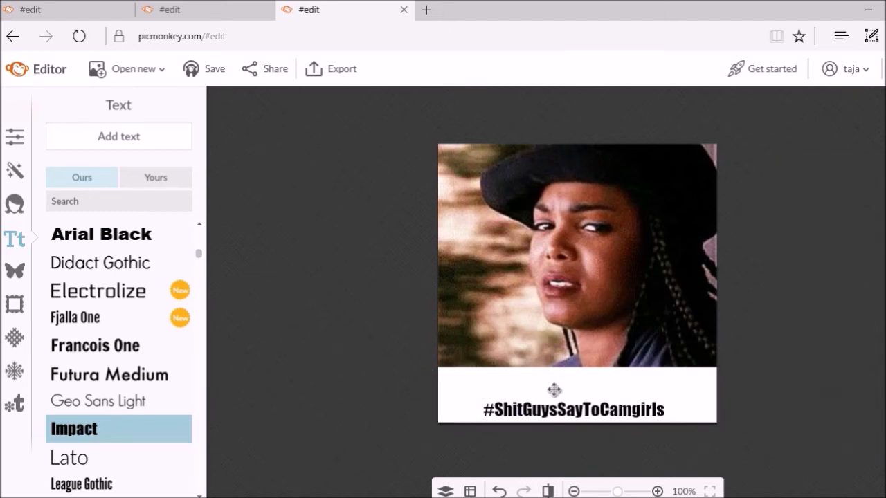
left_click(553, 411)
double_click(554, 411)
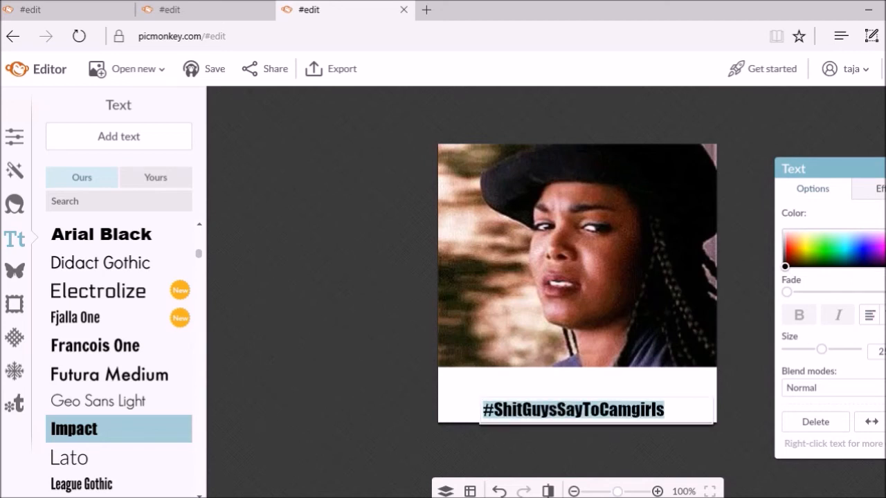
left_click(885, 246)
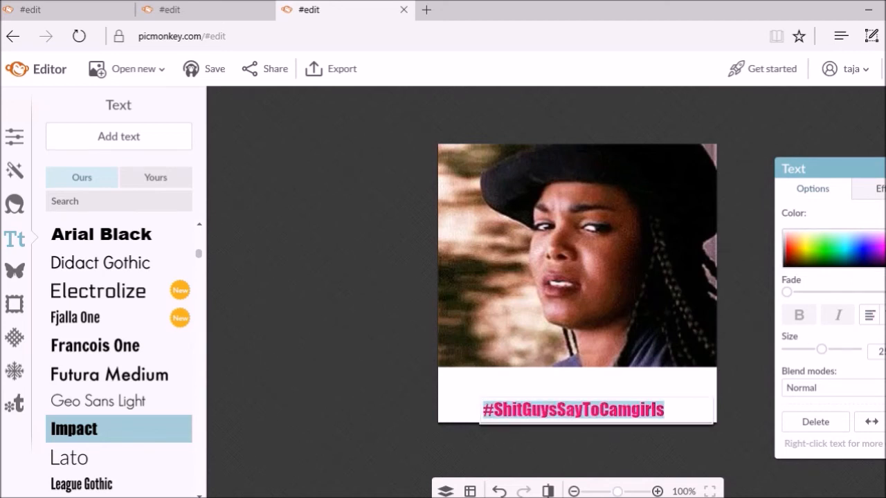
left_click(885, 239)
left_click(882, 254)
left_click(885, 249)
left_click(883, 238)
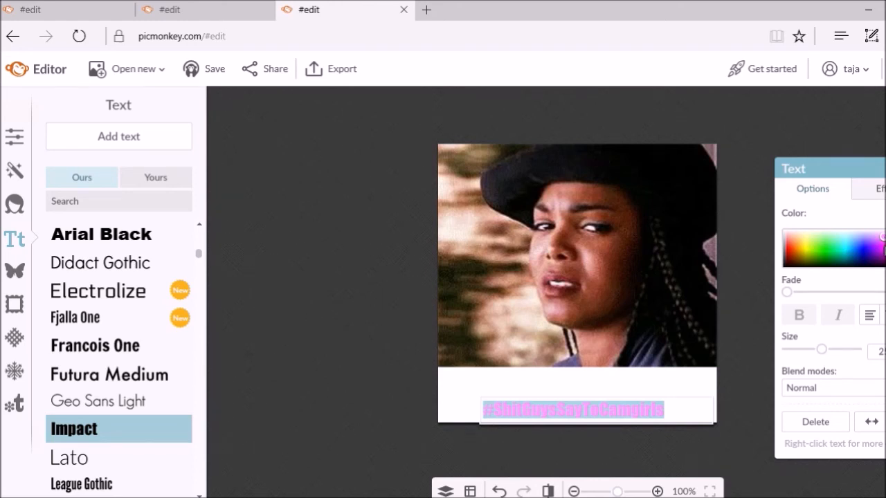
Deselect the pink hashtag and check its placement in the white bar
left_click(684, 325)
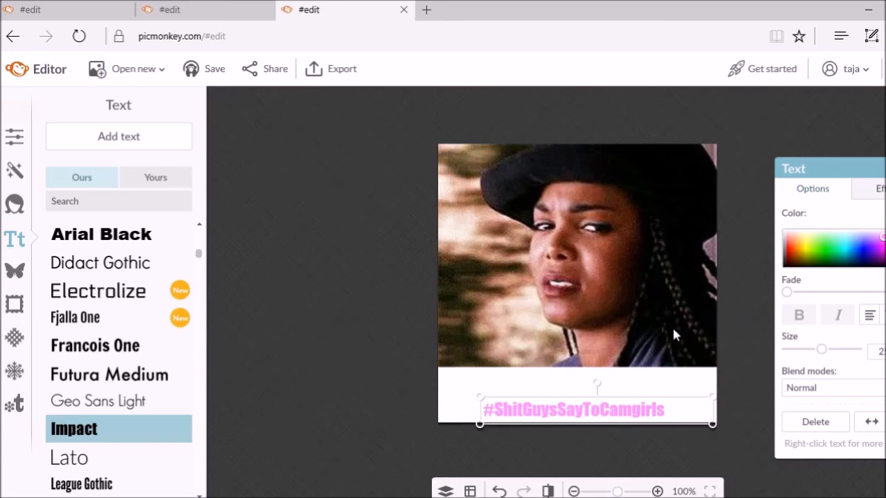
left_click(673, 329)
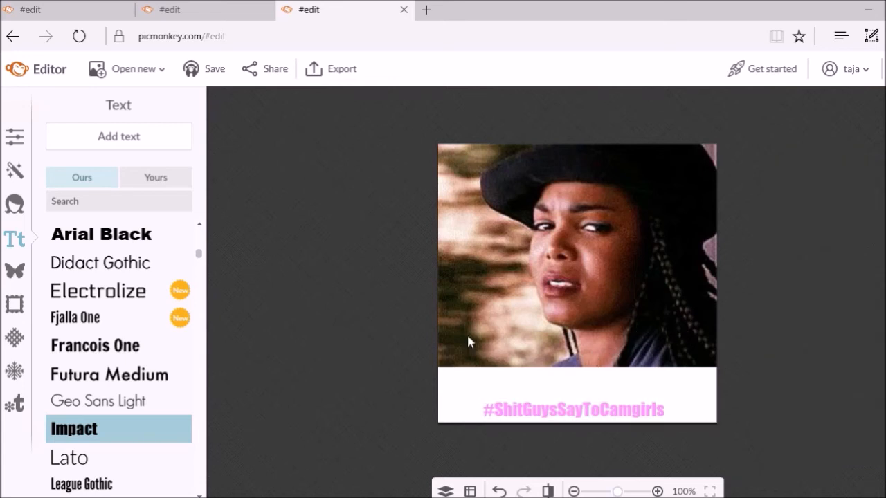
left_click(511, 411)
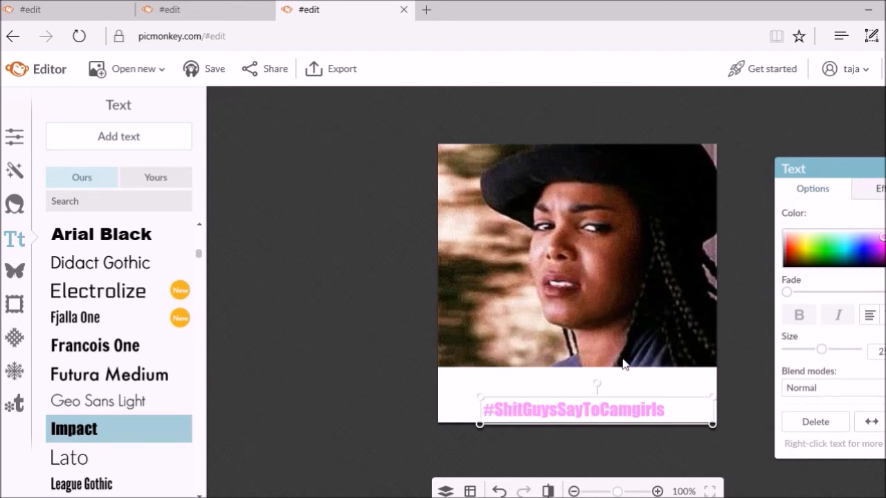
left_click(380, 381)
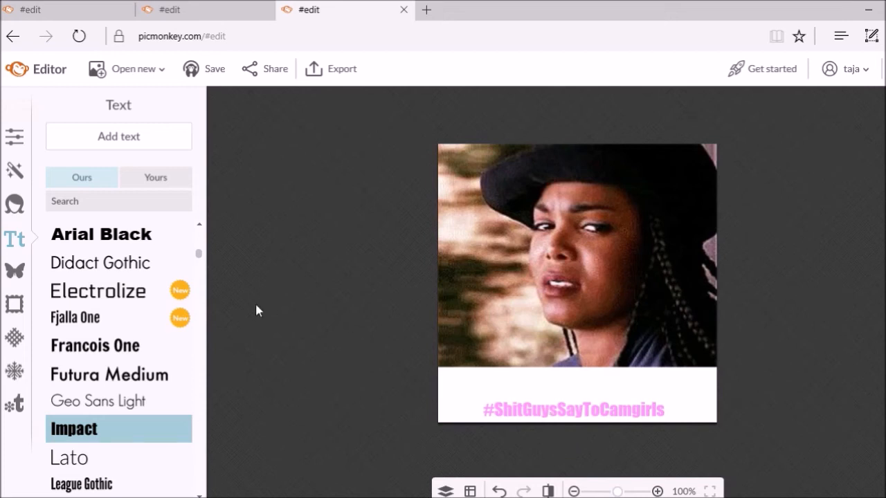
Add a text box reading 'Freeloader: Ten Tokens For Pussy BB?'
left_click(118, 136)
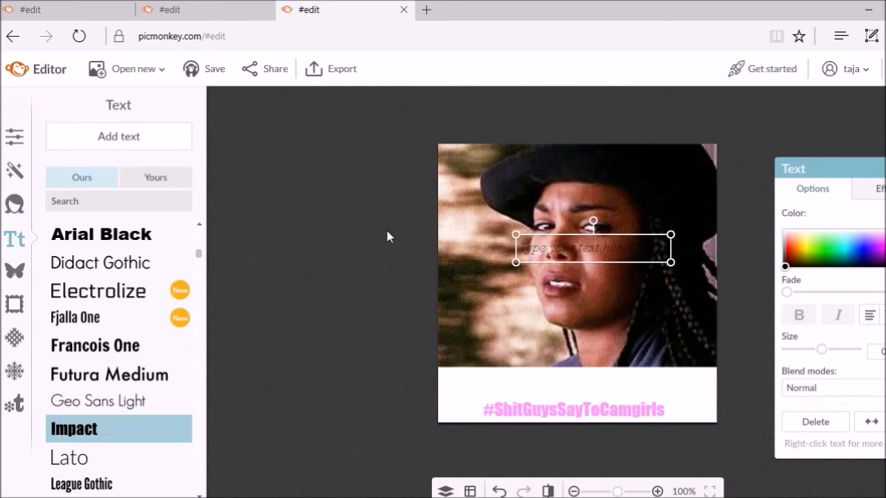
left_click(536, 248)
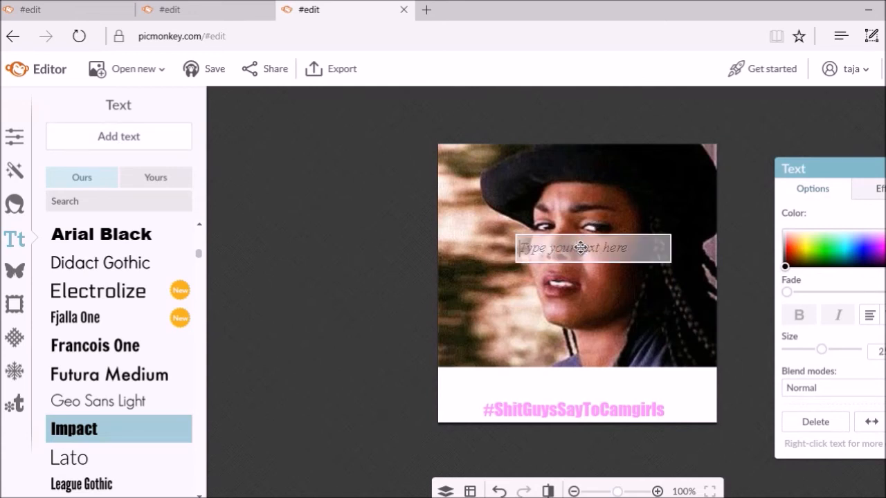
type("Me: ")
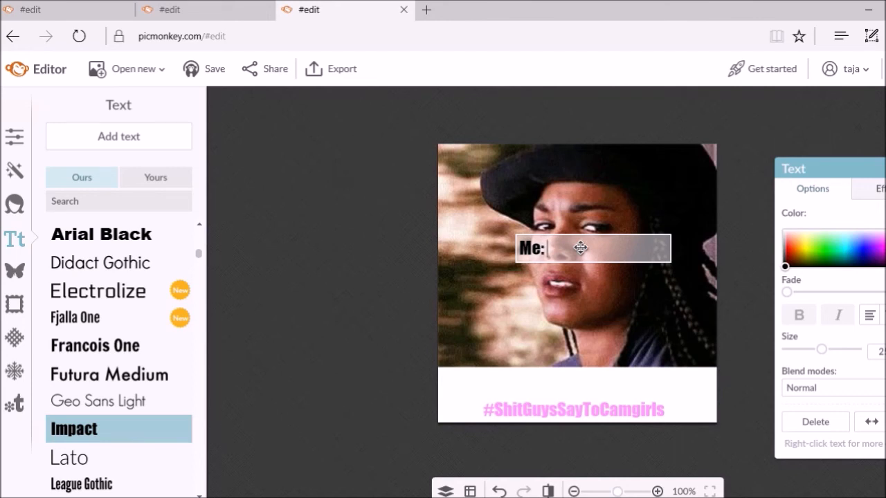
type("When He")
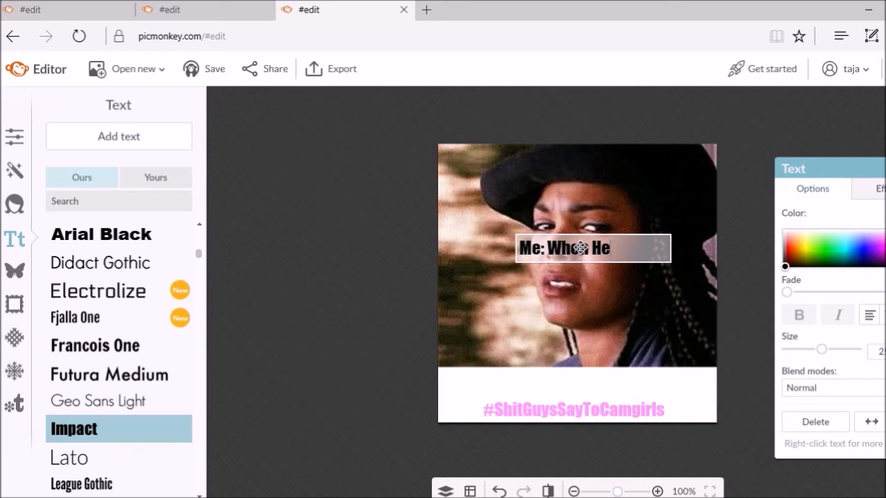
key("BackSpace")
key("BackSpace")
key("BackSpace")
key("BackSpace")
key("BackSpace")
key("BackSpace")
key("BackSpace")
key("BackSpace")
key("BackSpace")
key("BackSpace")
key("BackSpace")
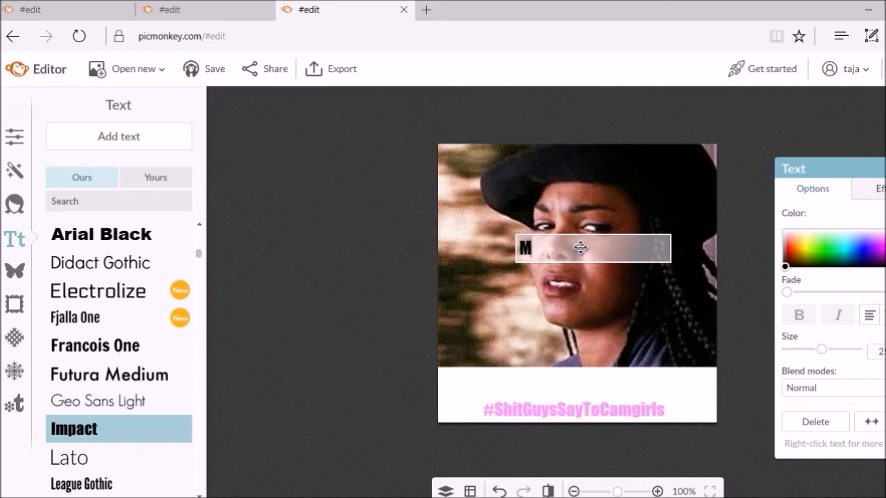
type("Him")
key("BackSpace")
key("BackSpace")
key("BackSpace")
type("Freeloa")
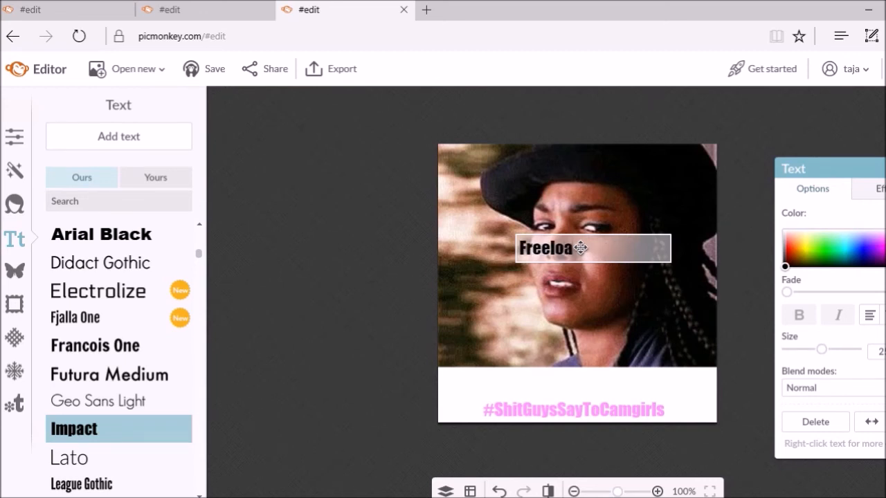
type("der: Ten Tok")
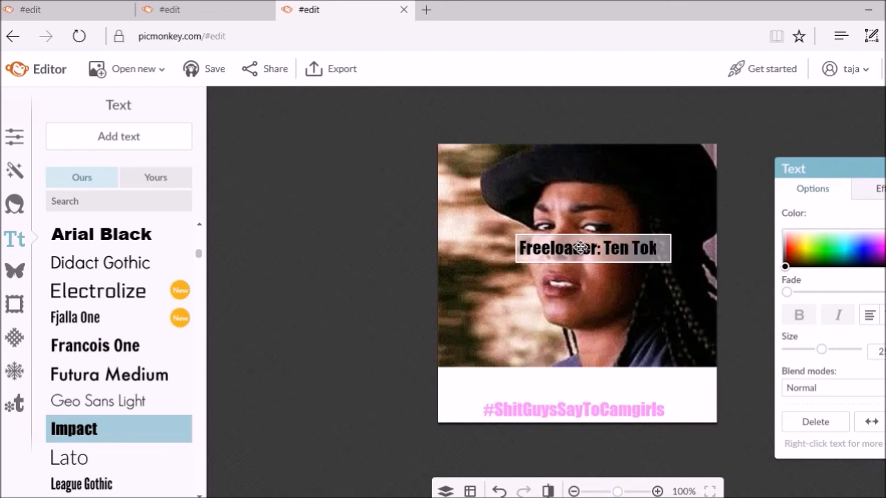
type("ens For Puss")
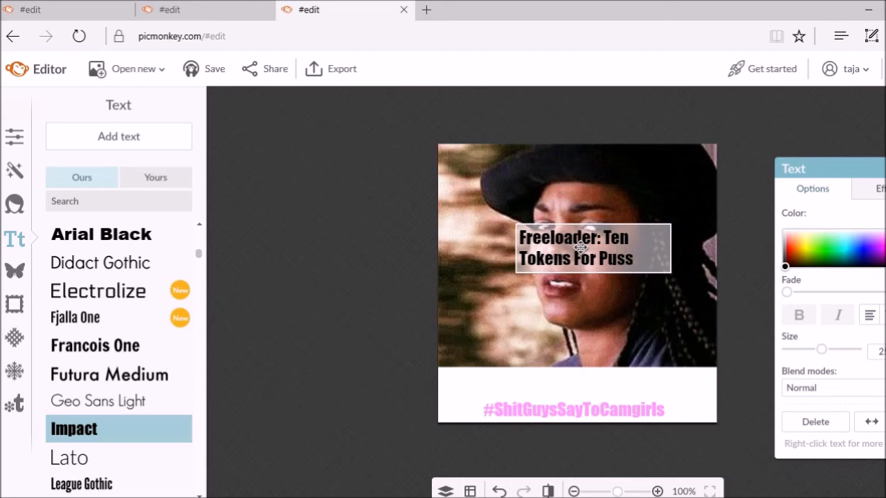
type("y BB?")
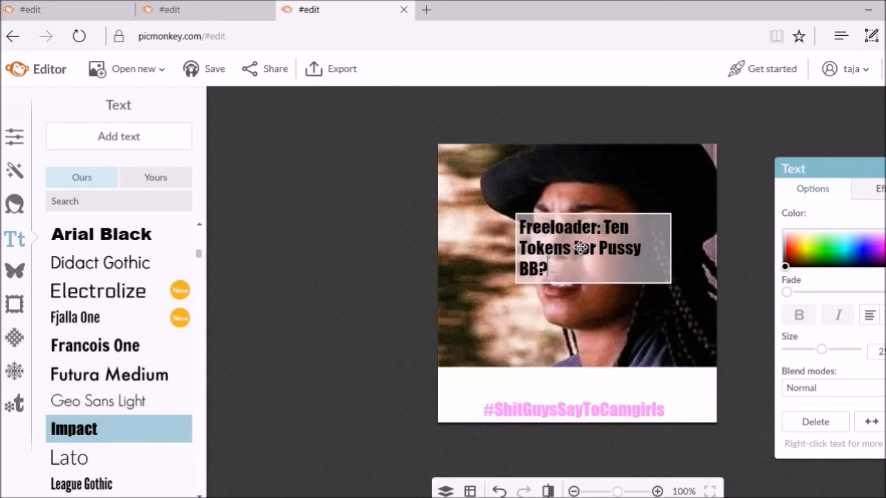
left_click(553, 300)
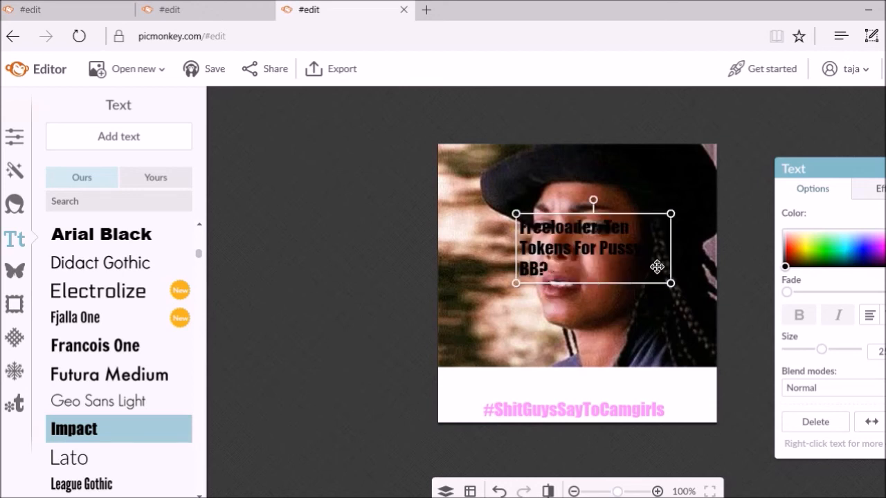
Widen the caption to one line and place it on the white strip above the hashtag
left_click_drag(671, 253, 754, 255)
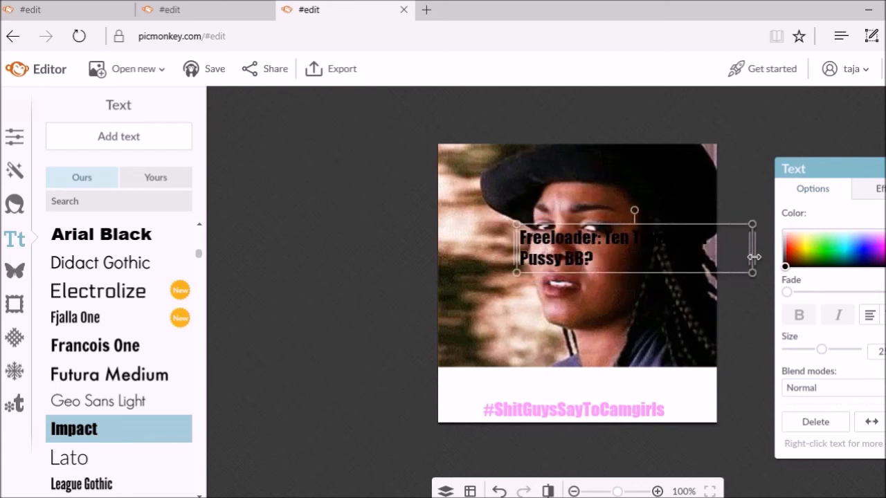
left_click_drag(657, 239, 513, 377)
left_click_drag(637, 387, 686, 385)
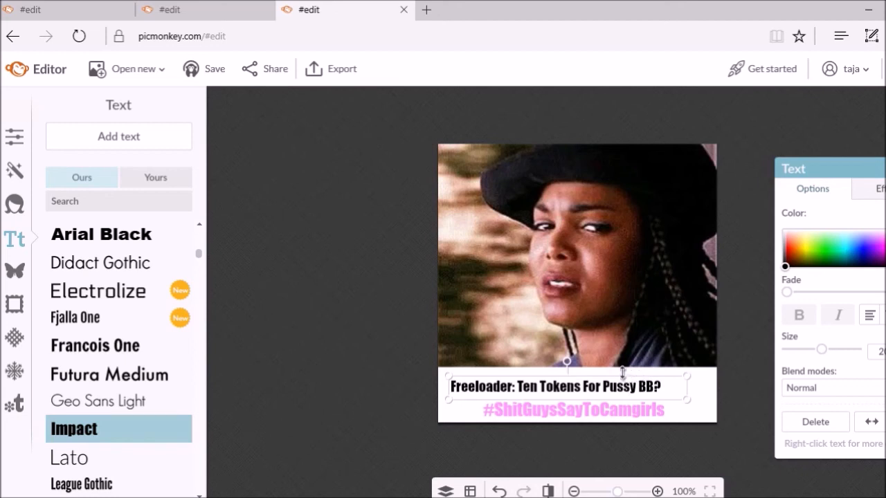
left_click_drag(623, 368, 636, 369)
left_click(635, 332)
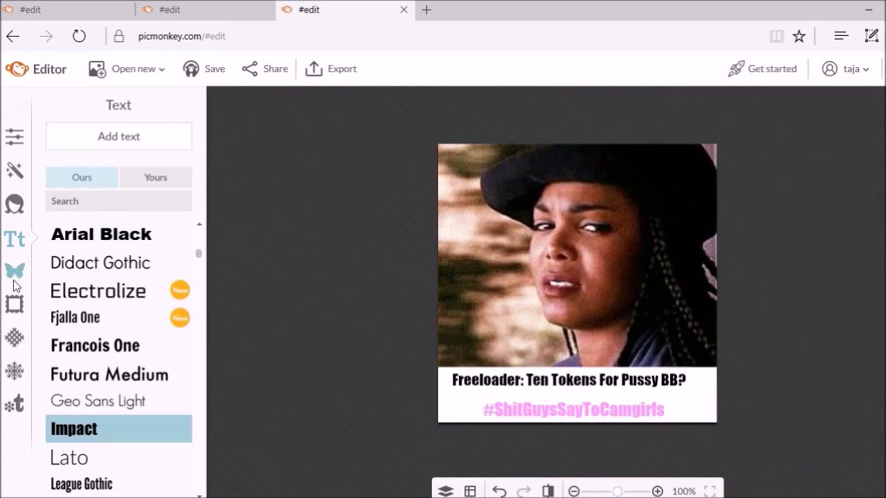
Add a text box reading '#camgirlproblems'
left_click(80, 143)
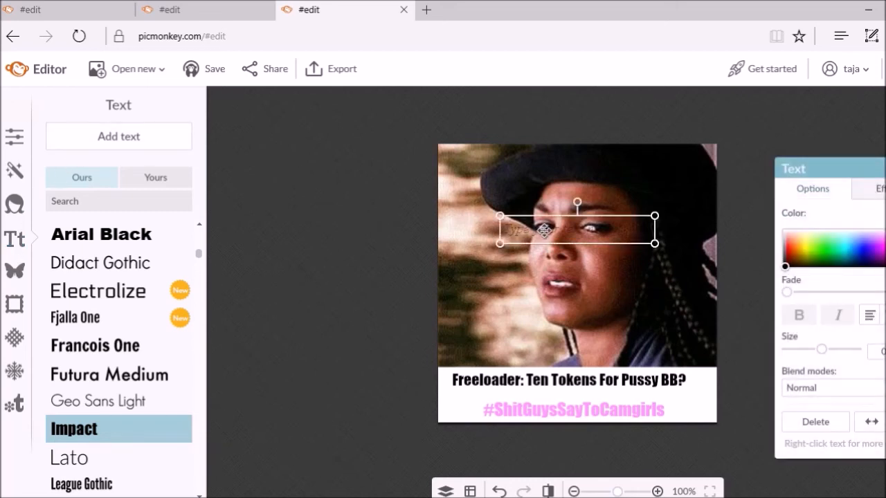
left_click(545, 230)
type("#")
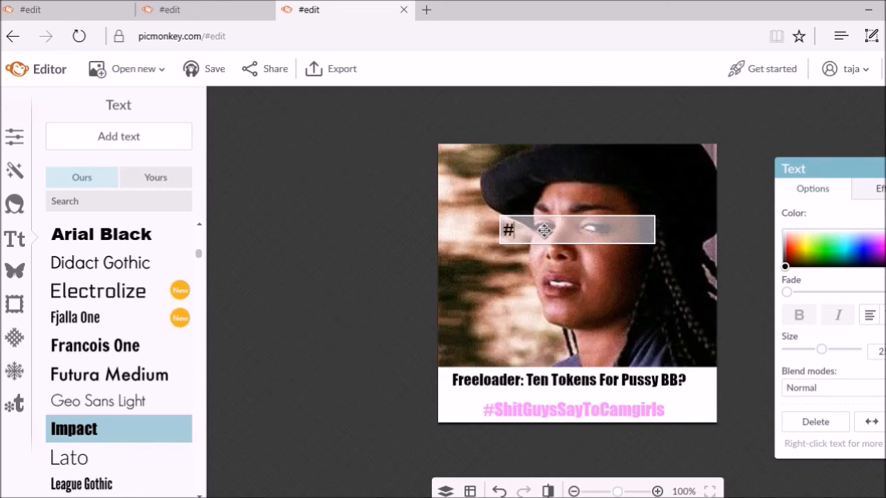
type("camgirlproblems")
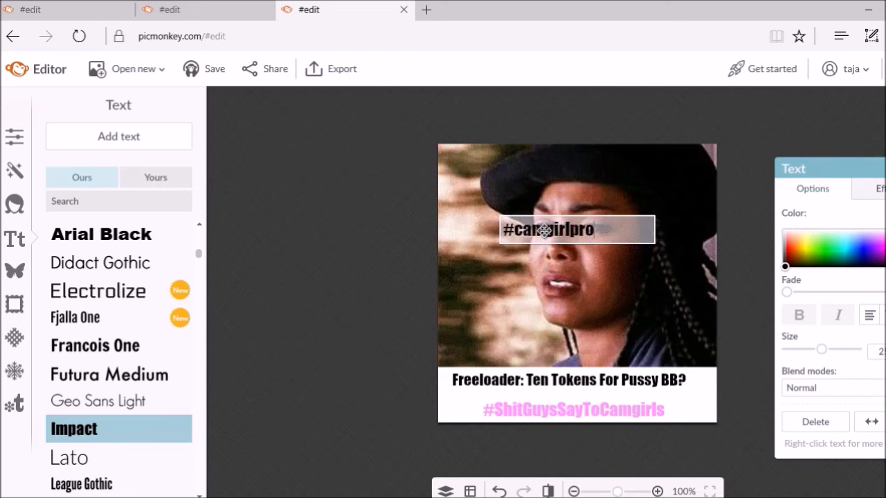
left_click(531, 320)
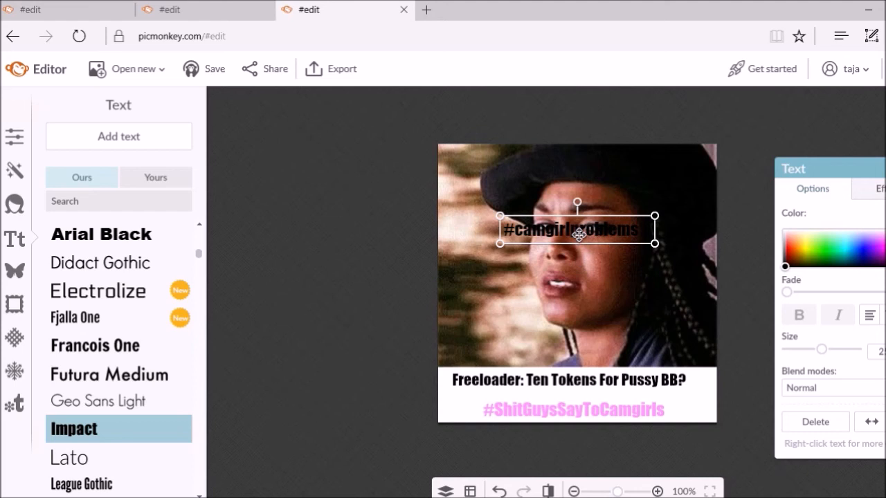
Give #camgirlproblems the pink hashtag's copied colour and shrink it to a small size
left_click(595, 414)
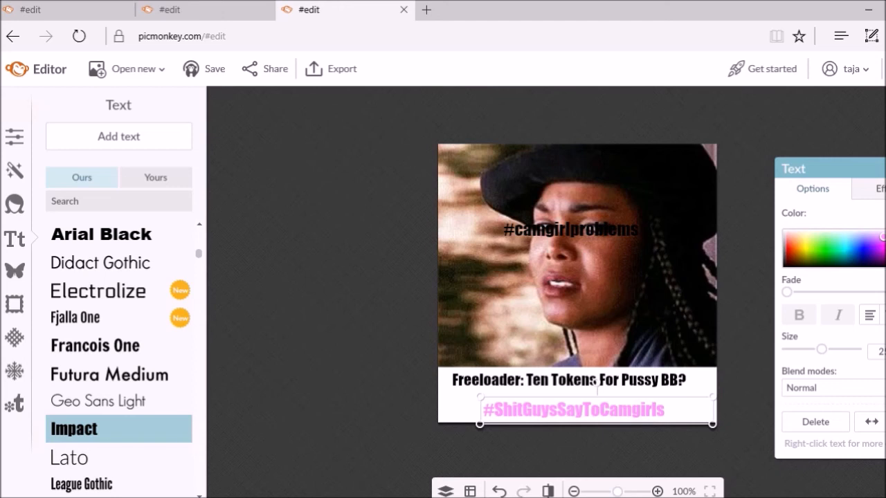
right_click(746, 217)
left_click(821, 242)
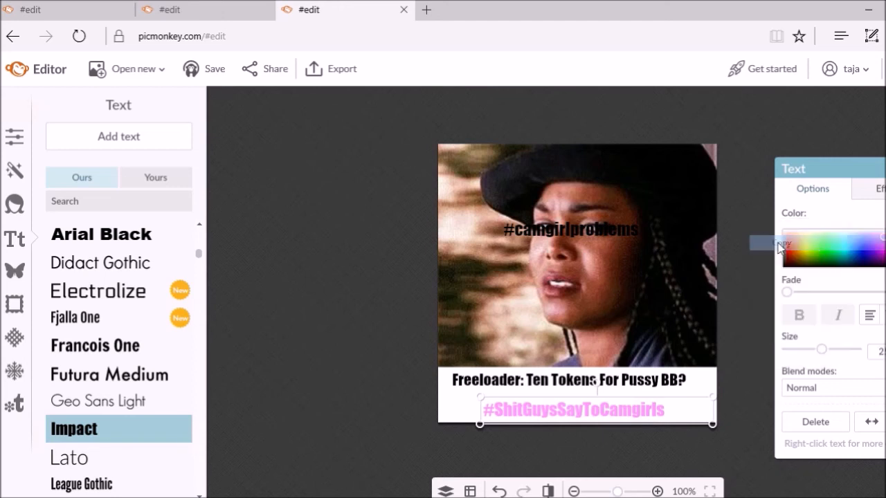
left_click(573, 221)
left_click(574, 221)
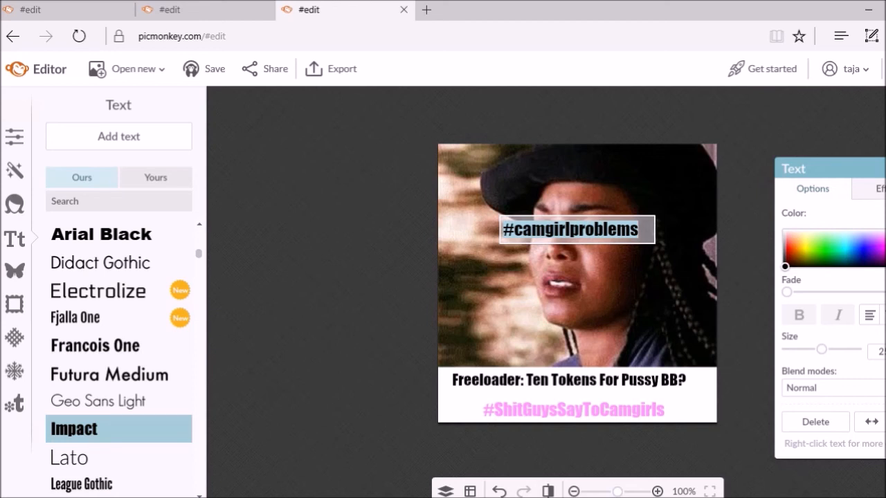
key("ctrl+v")
left_click(658, 286)
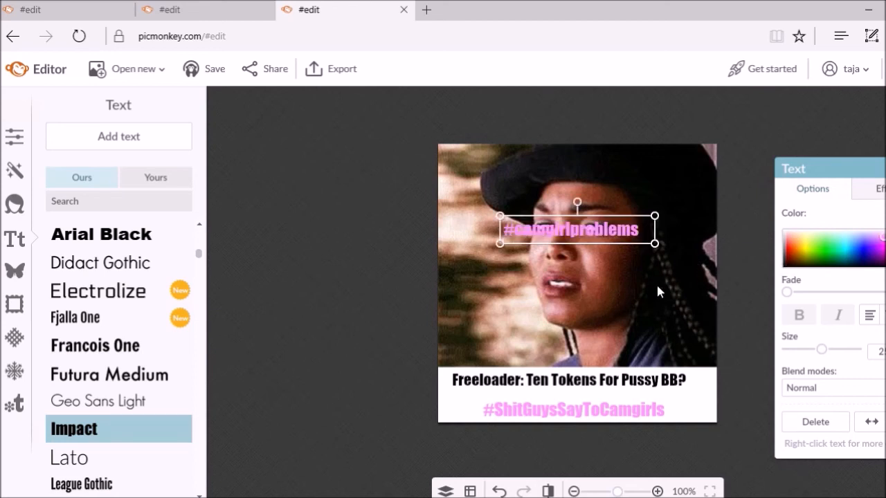
left_click_drag(614, 245, 609, 395)
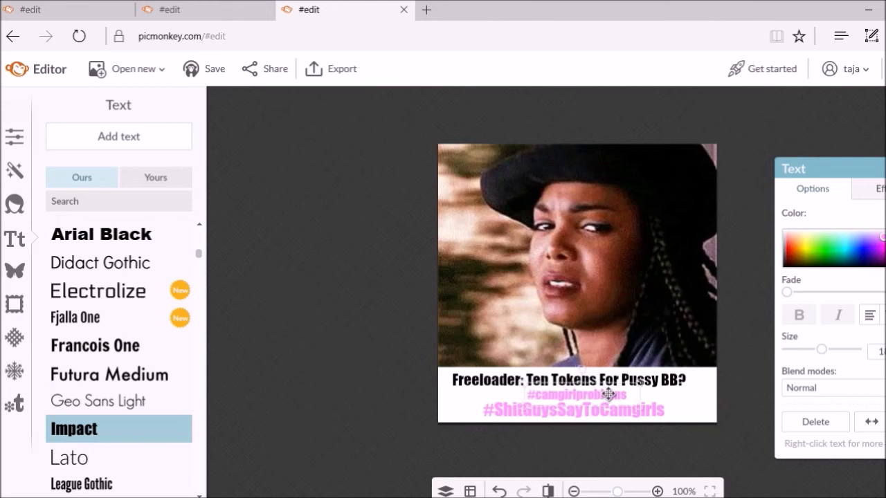
left_click(598, 345)
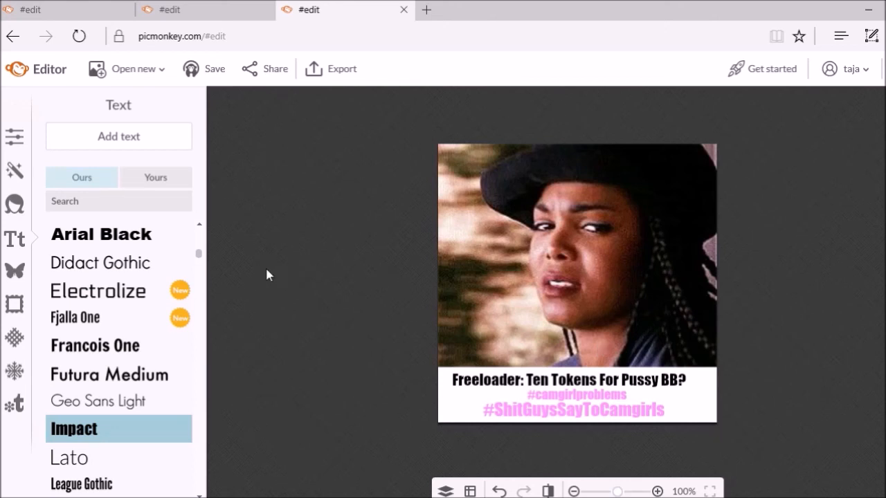
Add the grinning smiley from the Happ-icons overlays to the photo
left_click(14, 271)
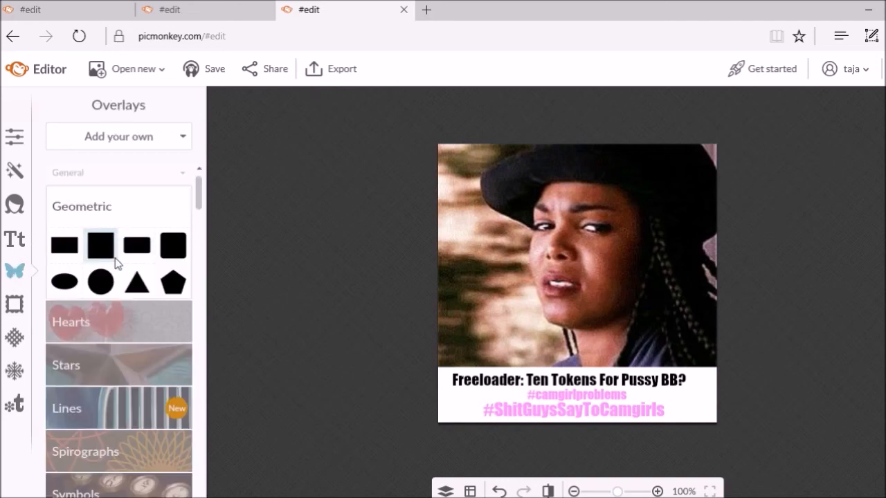
scroll(113, 259, "down", 6)
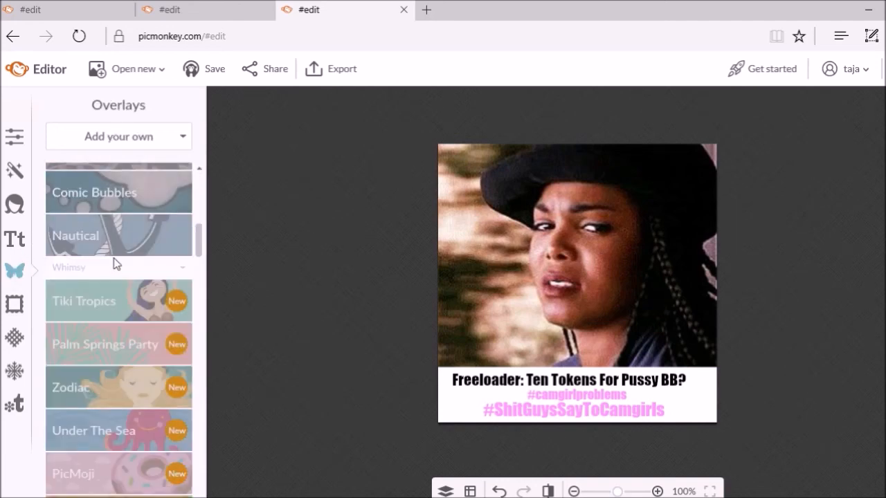
scroll(116, 263, "down", 3)
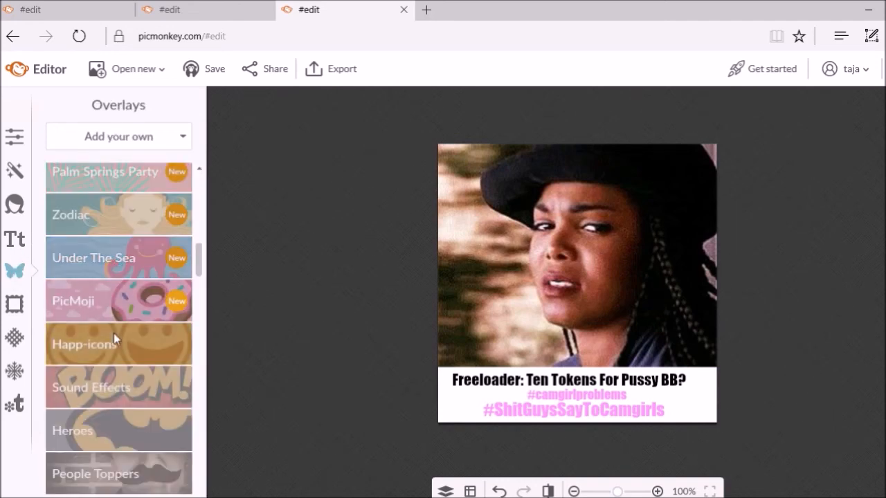
left_click(115, 337)
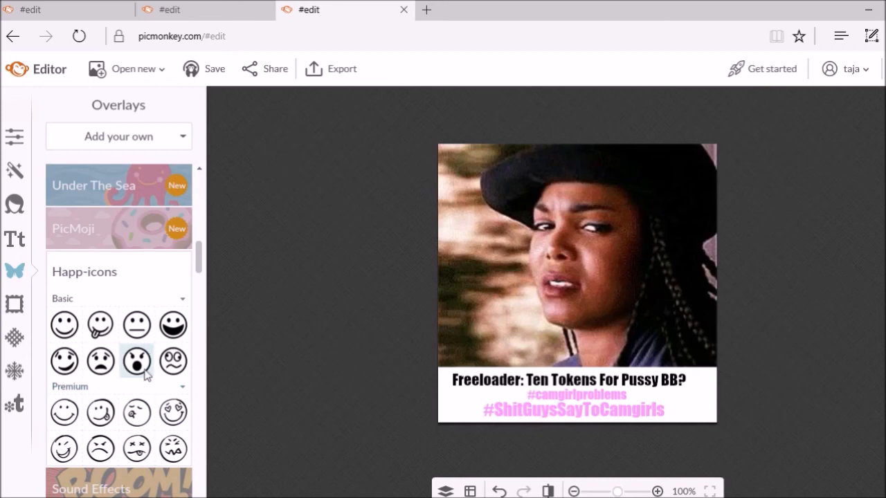
left_click(173, 328)
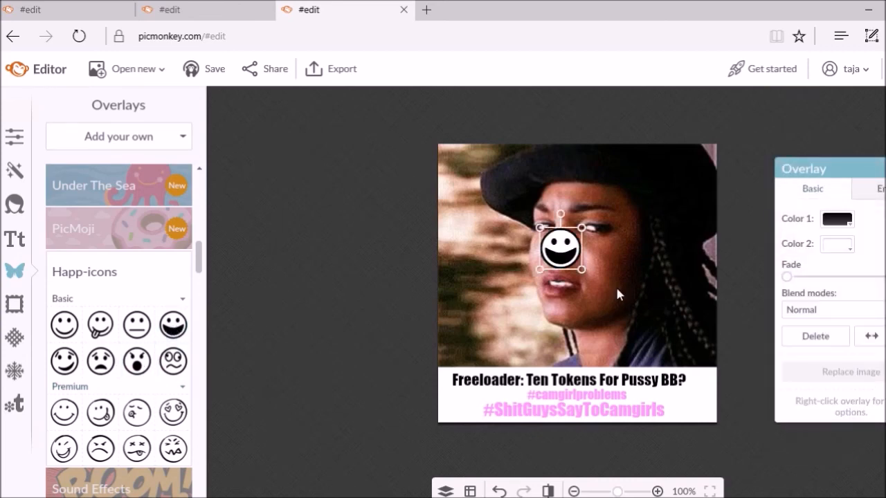
Make the smiley's fill purple and tilt it at an angle beside her face
left_click(848, 248)
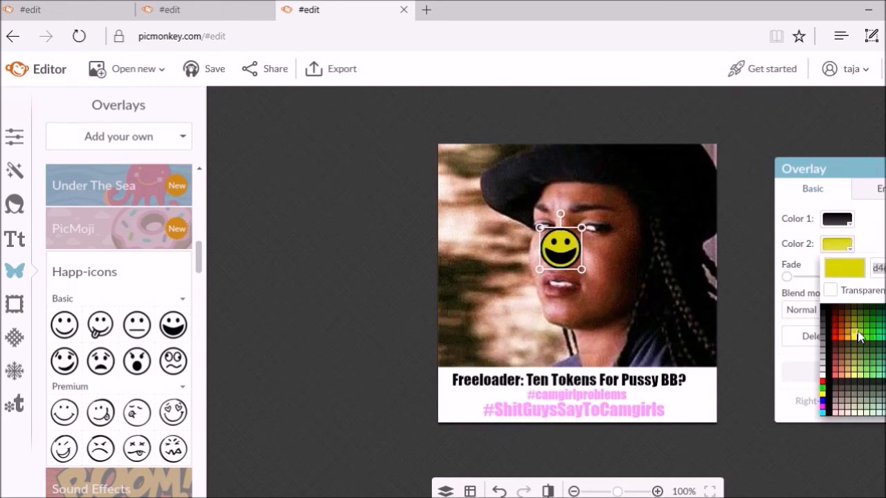
left_click(885, 327)
left_click(640, 315)
left_click(547, 254)
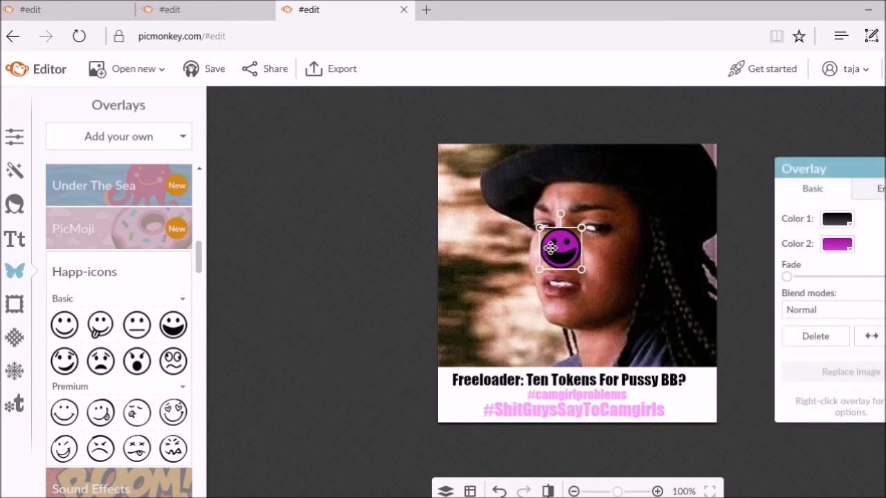
left_click_drag(560, 215, 488, 270)
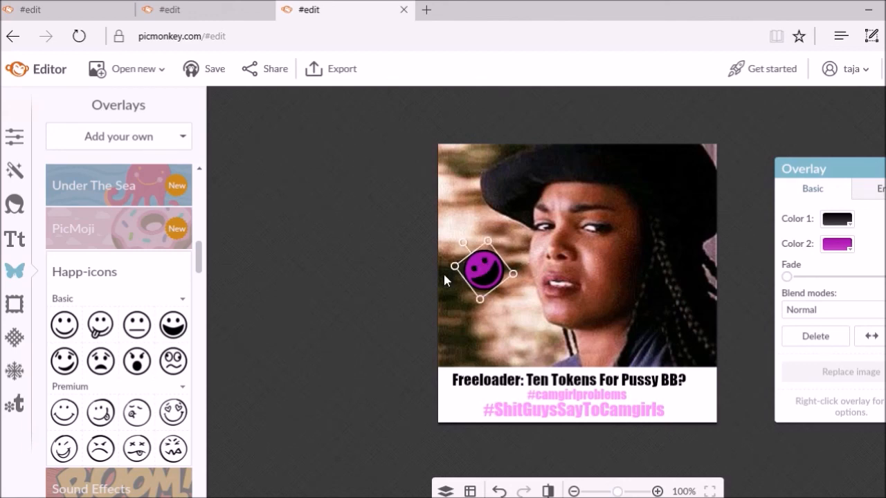
left_click(382, 321)
Drag the angry-face icon from Happ-icons Premium onto the photo below the purple smiley
scroll(78, 274, "down", 1)
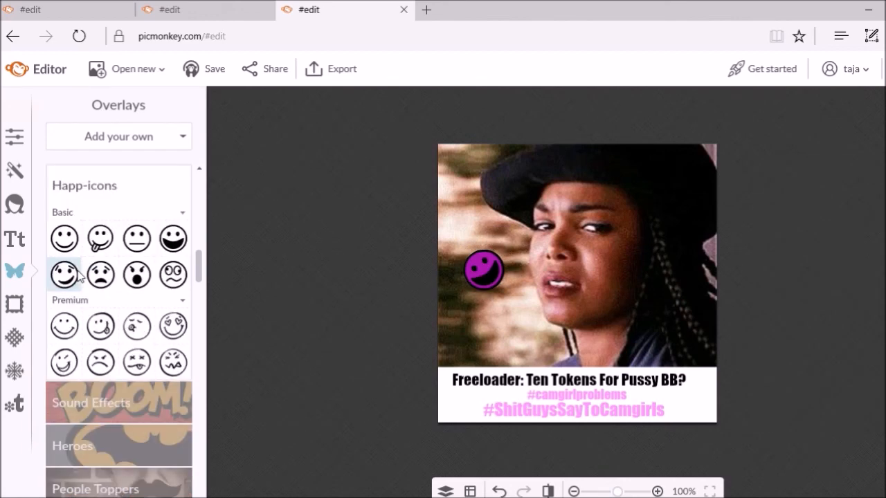
scroll(78, 274, "down", 1)
scroll(77, 275, "down", 2)
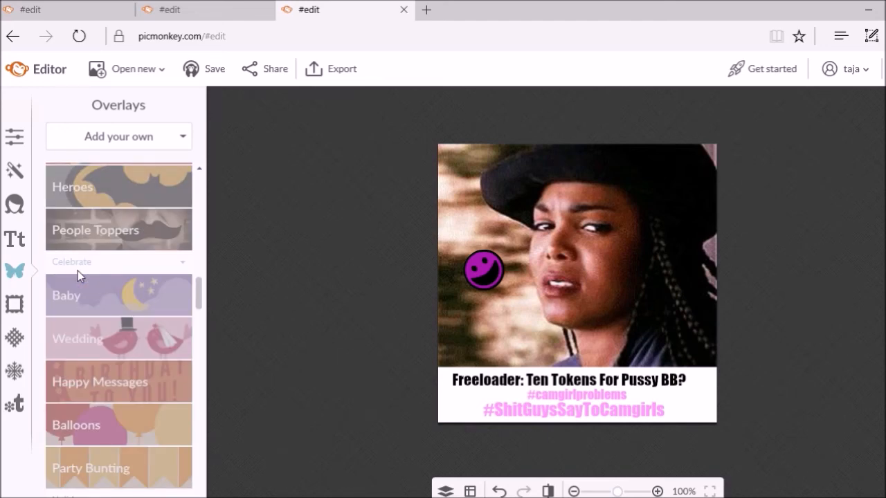
scroll(77, 274, "down", 3)
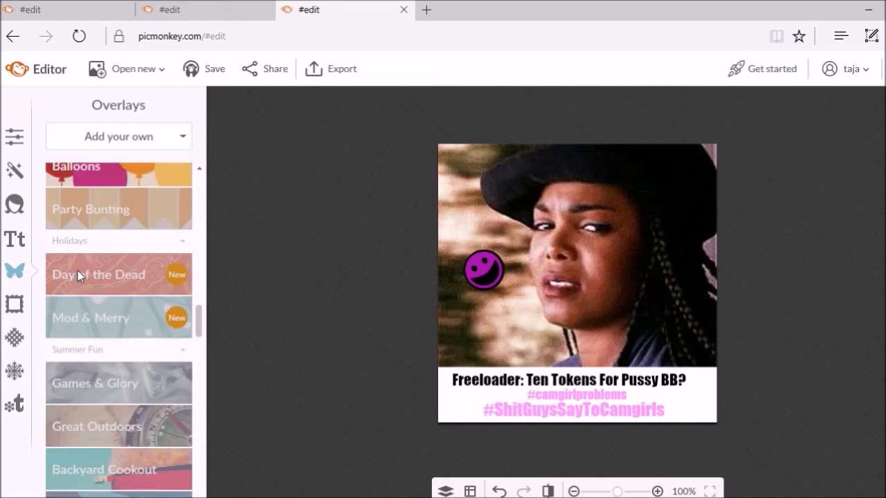
scroll(77, 274, "down", 5)
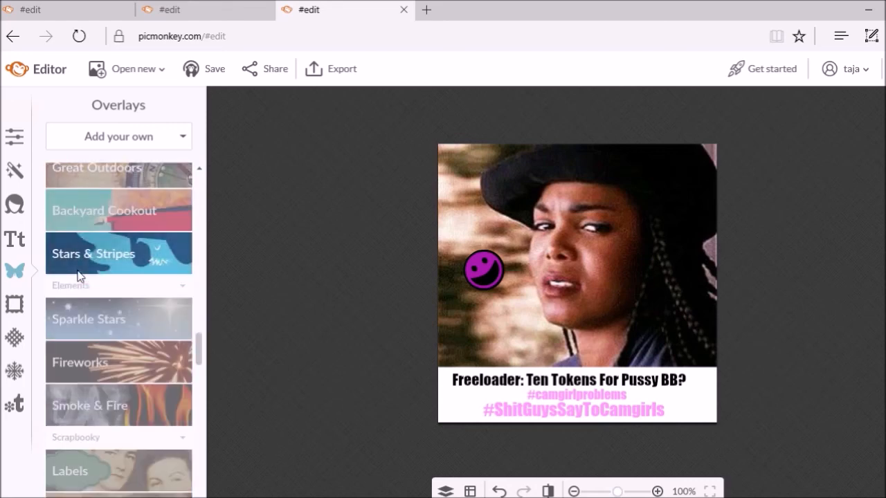
scroll(78, 270, "down", 7)
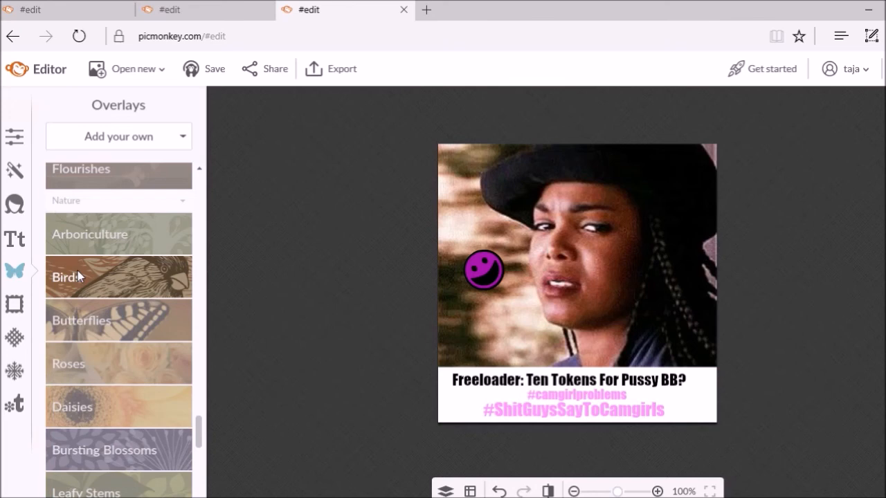
scroll(77, 271, "up", 8)
scroll(78, 275, "up", 6)
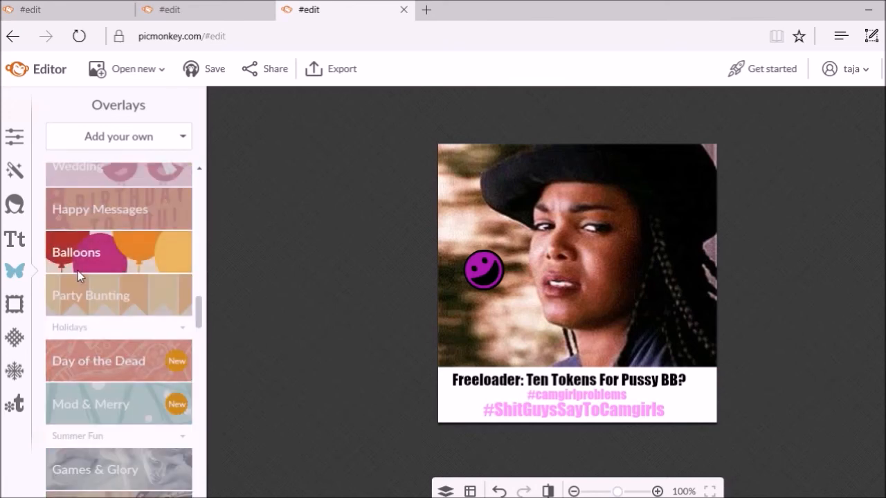
scroll(78, 276, "up", 1)
scroll(78, 275, "up", 1)
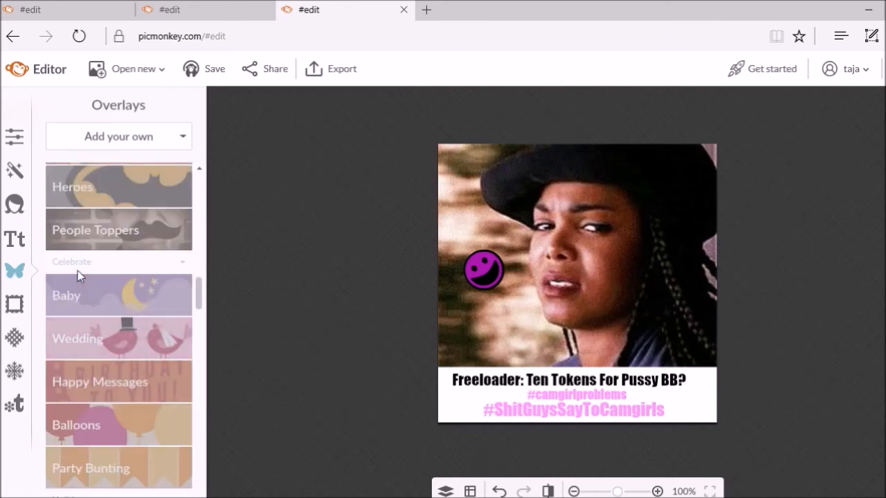
scroll(78, 275, "up", 1)
scroll(78, 275, "up", 1)
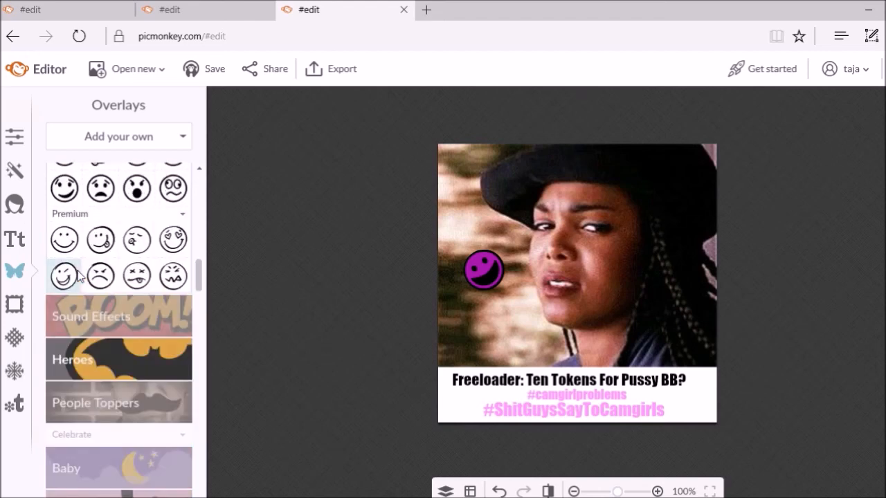
left_click_drag(101, 277, 500, 330)
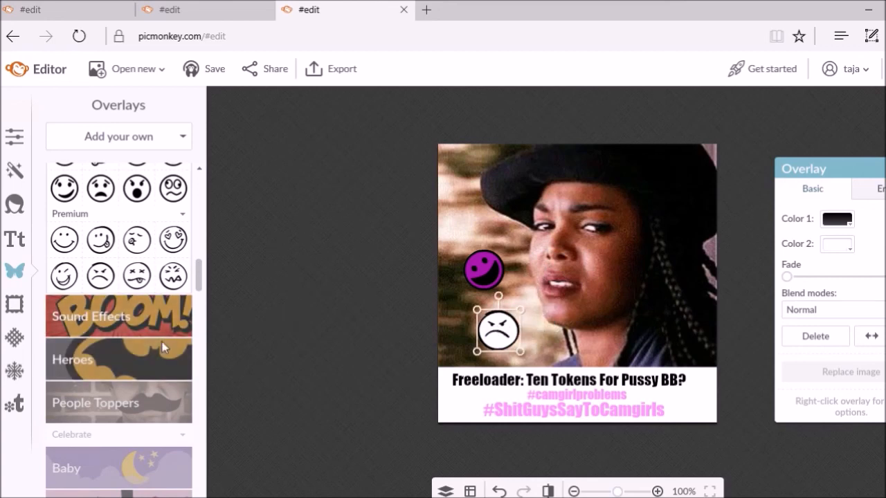
scroll(125, 326, "up", 4)
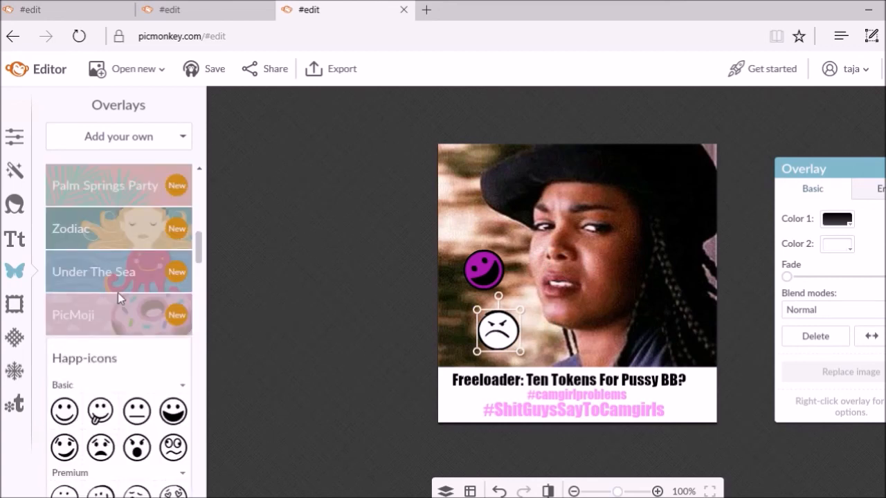
scroll(109, 280, "up", 3)
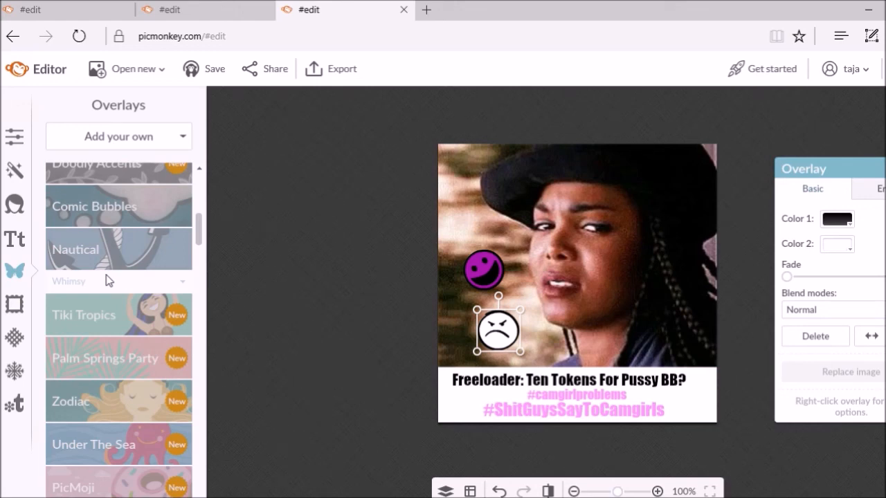
scroll(98, 323, "up", 6)
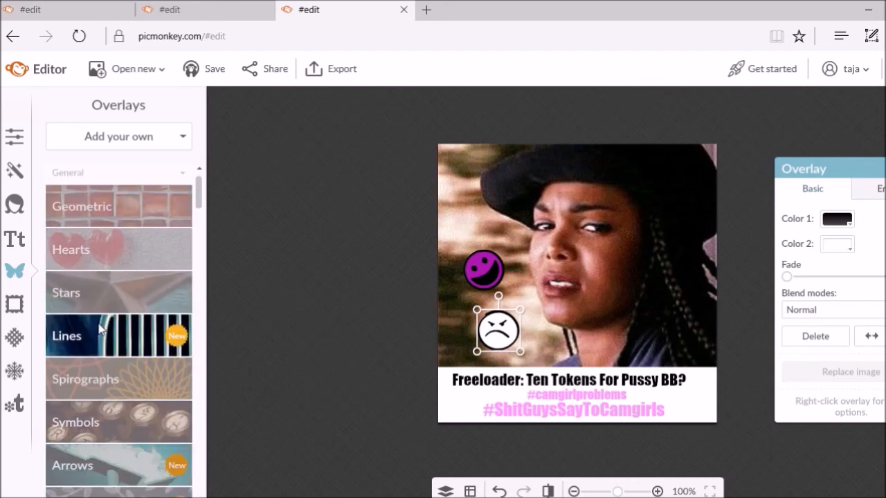
scroll(99, 329, "down", 6)
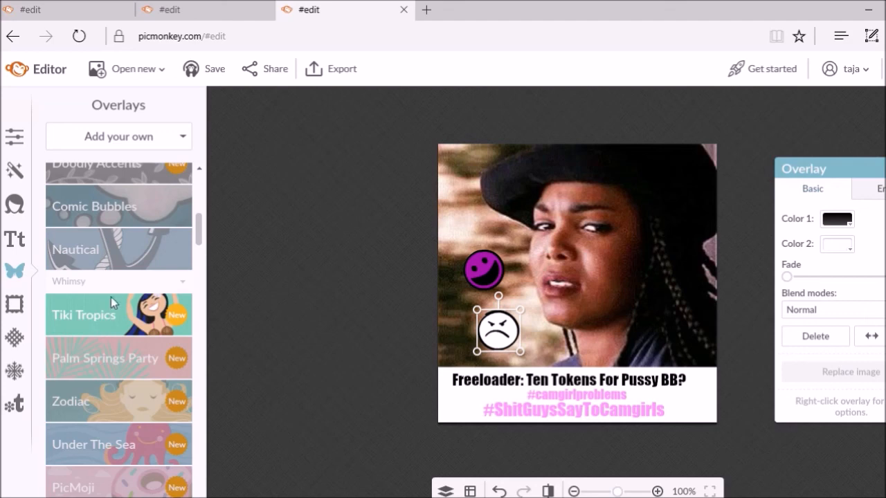
scroll(112, 289, "down", 3)
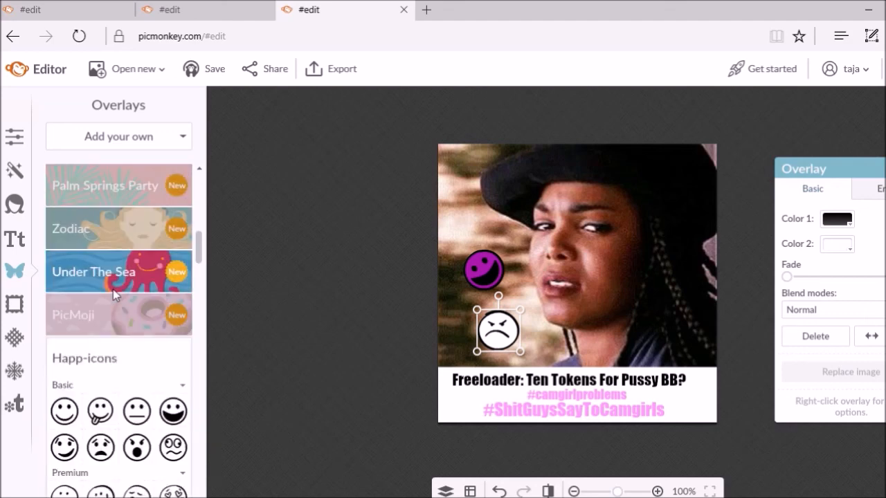
scroll(113, 290, "down", 3)
scroll(115, 294, "down", 2)
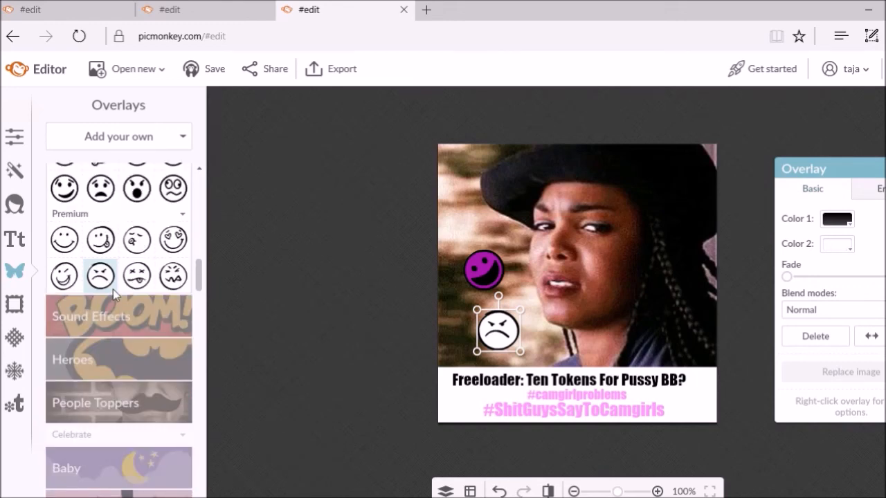
scroll(113, 289, "down", 8)
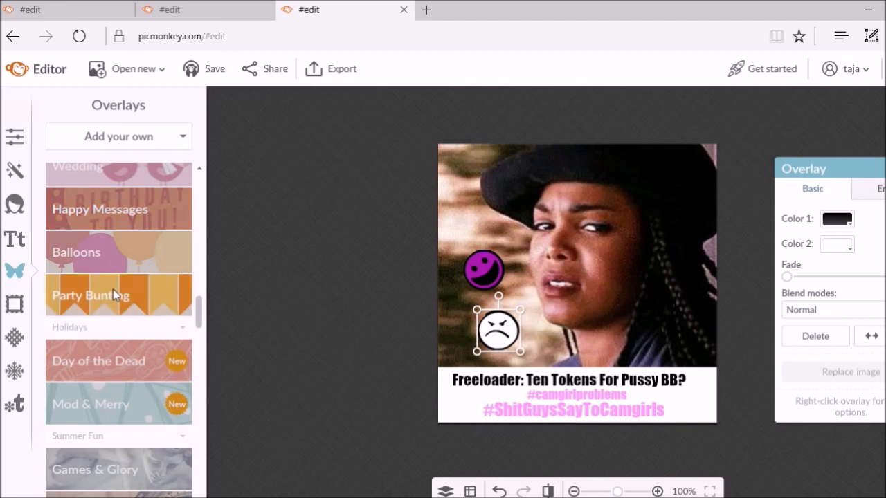
scroll(113, 290, "down", 6)
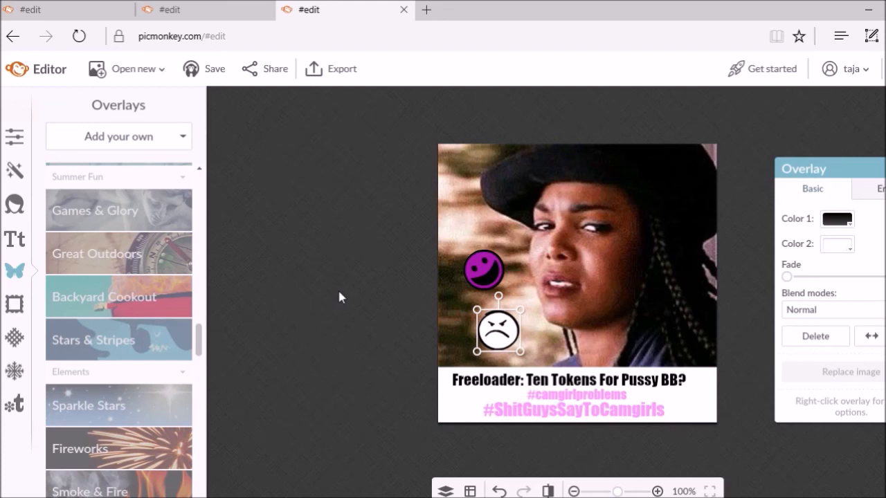
Deselect the angry-face overlay, leaving both smileys placed on the photo
left_click(339, 298)
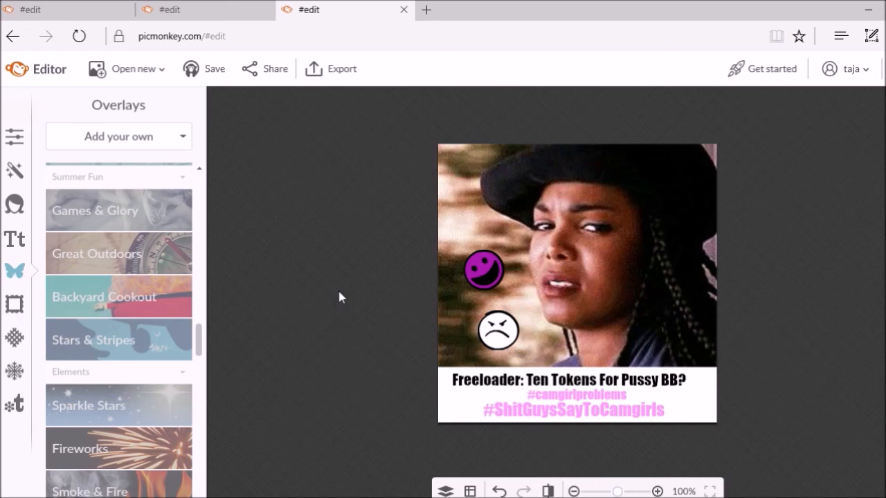